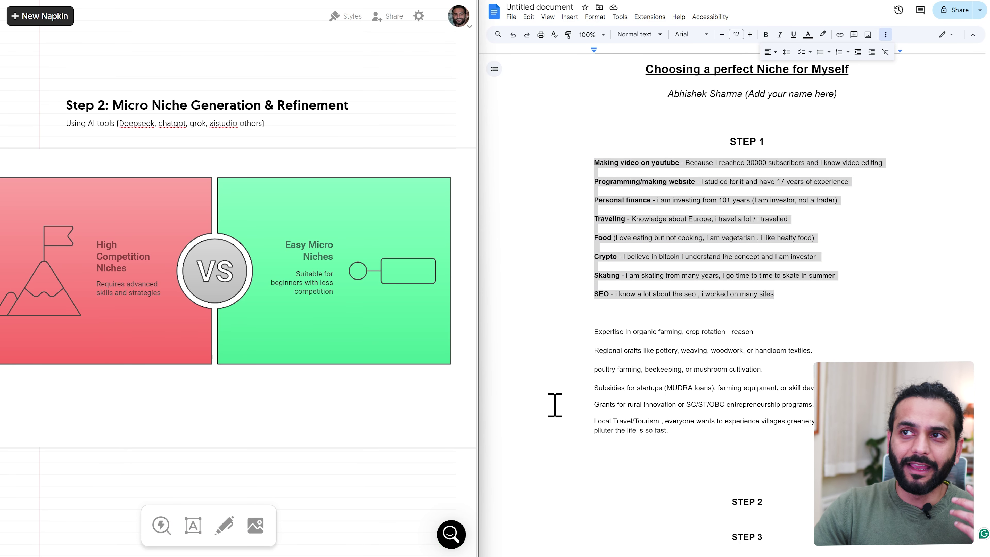
left_click(551, 391)
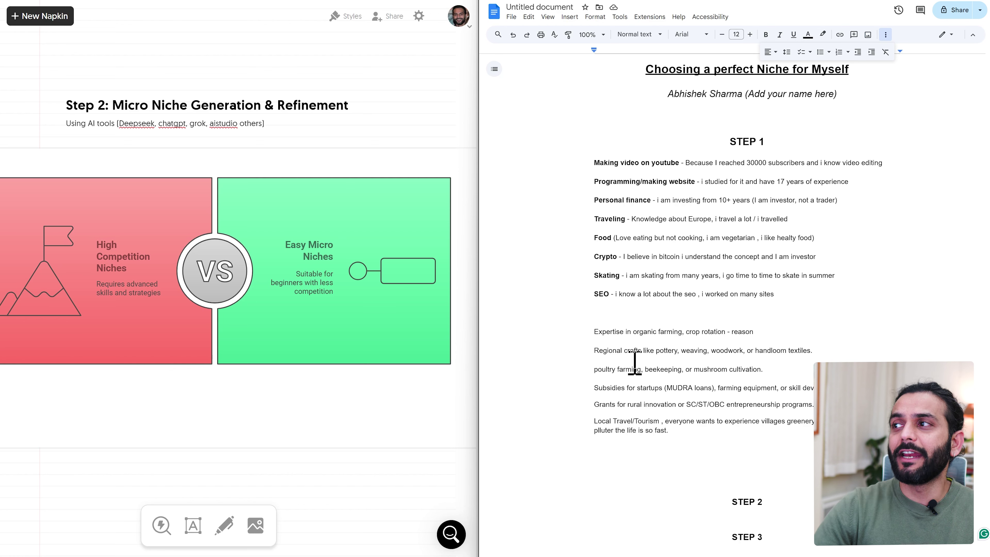
left_click_drag(789, 294, 595, 163)
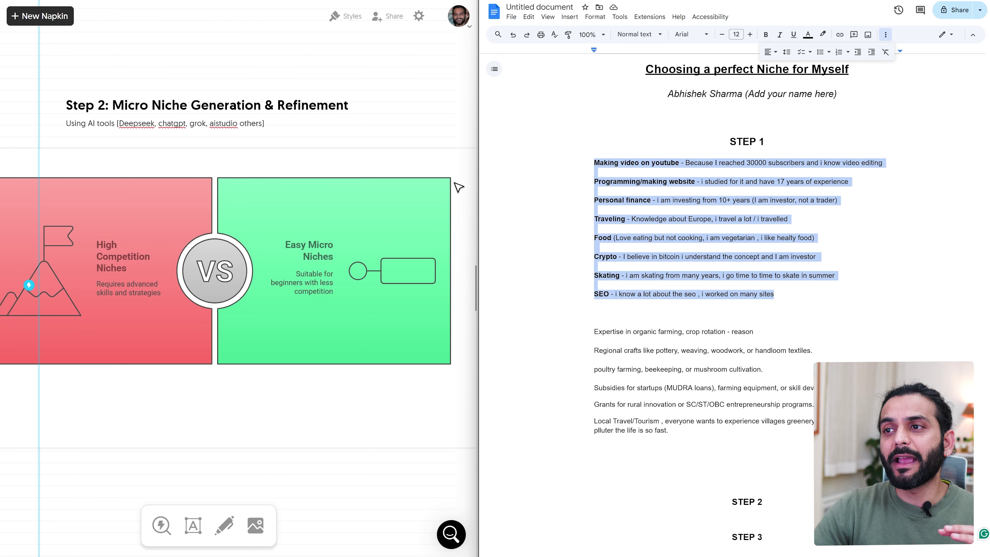
left_click(548, 302)
Step: Switch to Grok 3, enable Think mode, and check the DeepThink (R1) option in DeepSeek
key("ctrl+Tab")
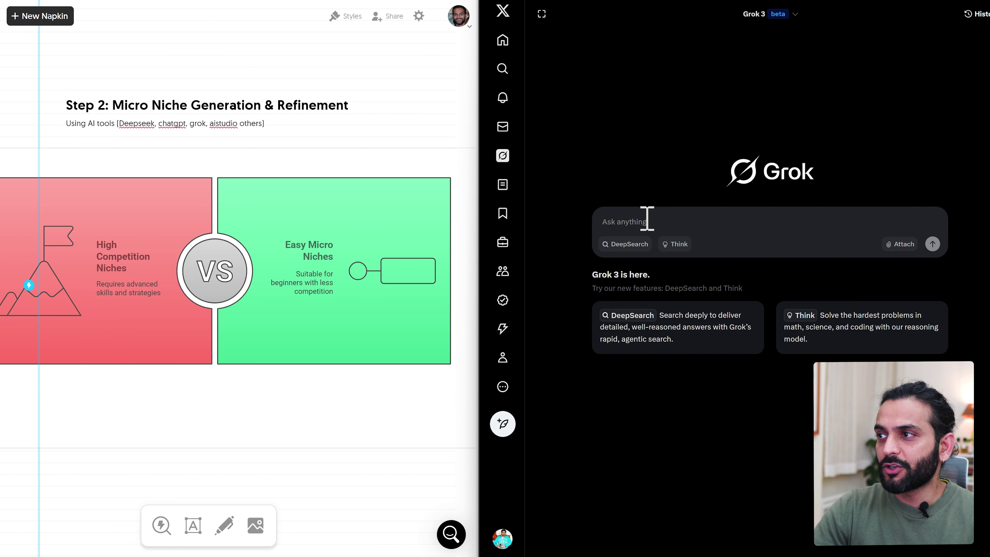
left_click(677, 244)
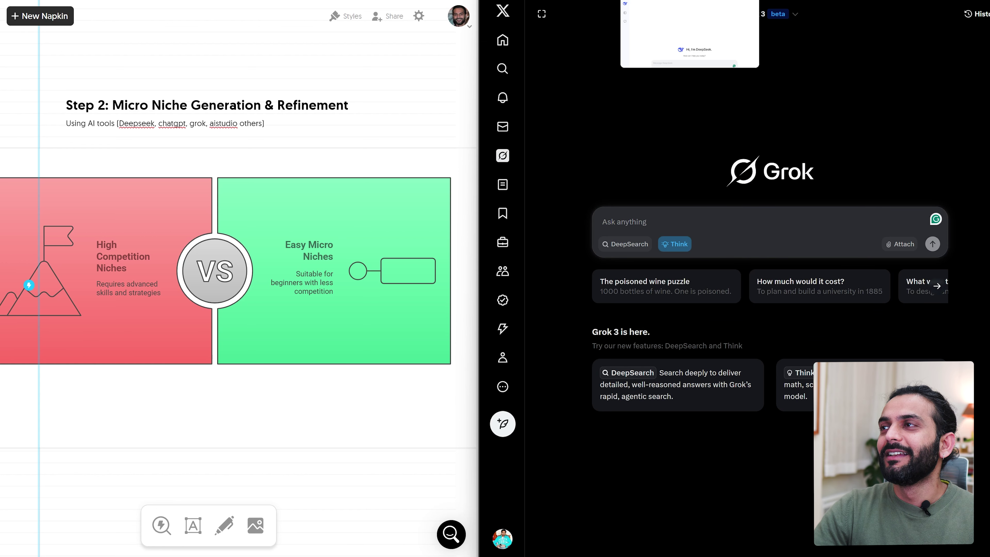
left_click(690, 0)
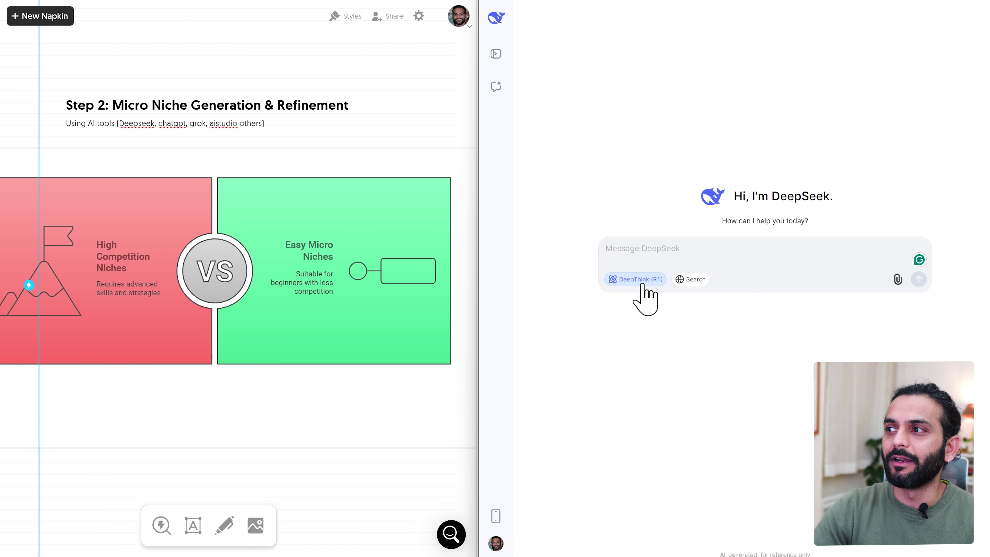
left_click(802, 0)
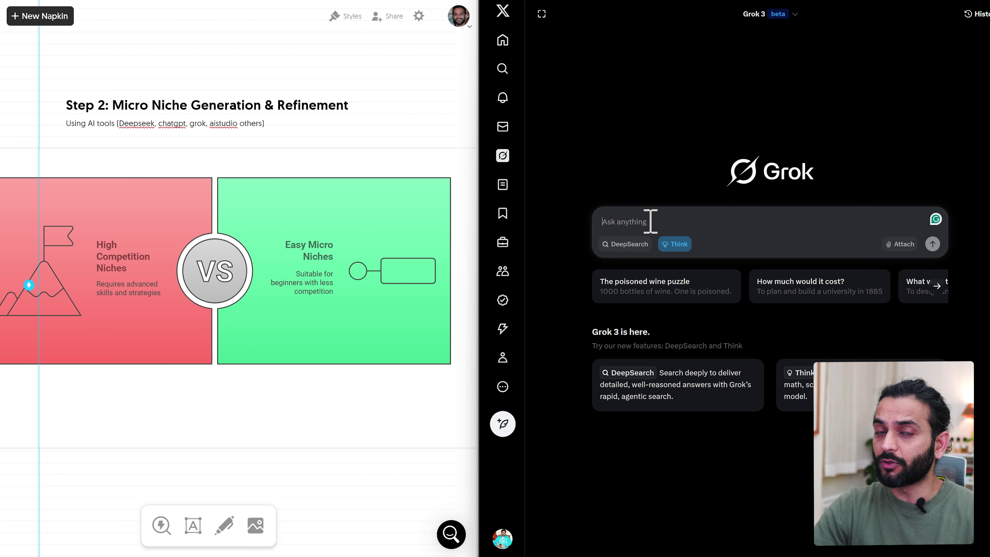
Step: Enter a Grok prompt asking the best blog niche/microniche for an India-based student fluent in English, Hindi and Telugu, covering competition and topics beginners should avoid
type("Below is the list of my interest and hobbies. What would be the best niche / microniche to start a blog. I live in india and i am good in English, Hindi and Telugu Languages. I am student so not a lot of income. Please mention the competition and which topics i should stay away as beginner and why.")
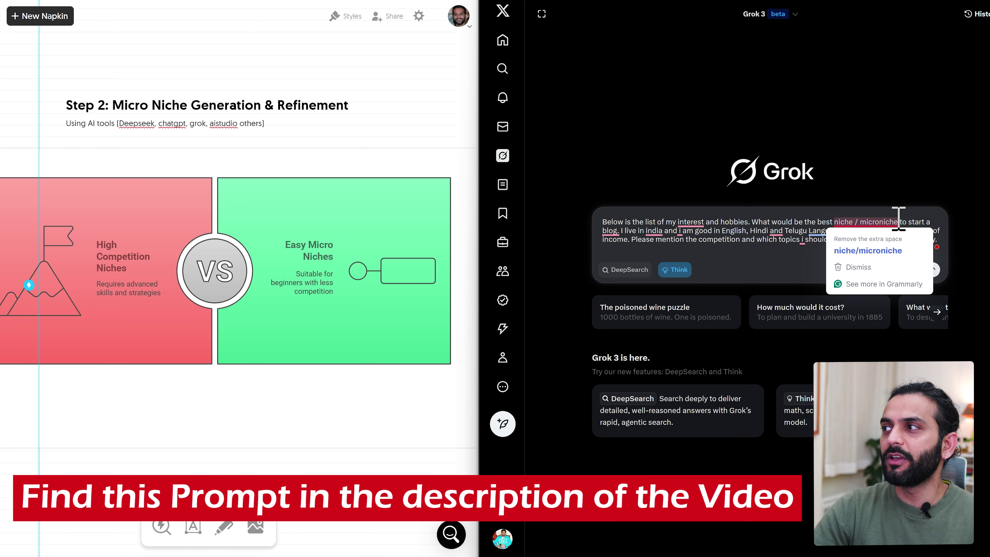
mouse_move(666, 232)
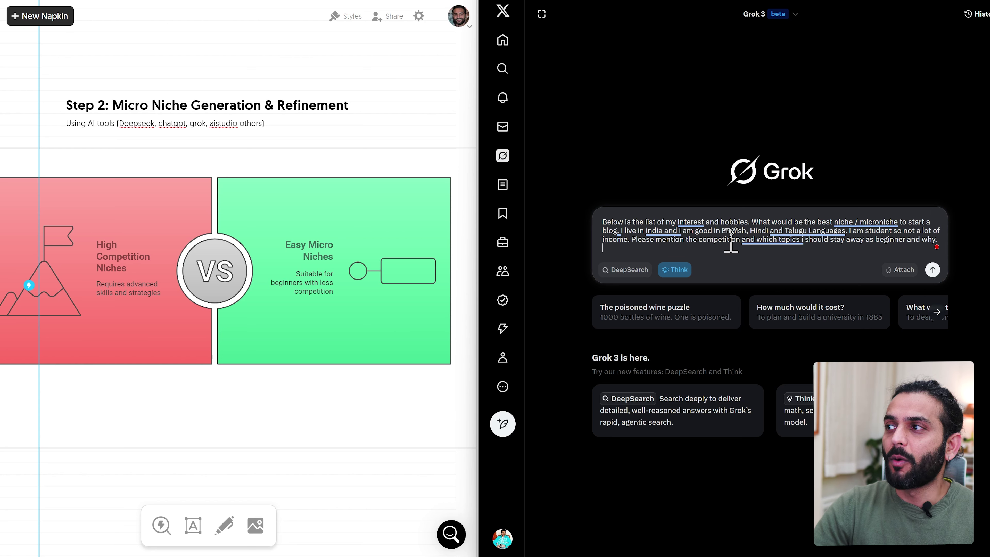
key("ctrl+a")
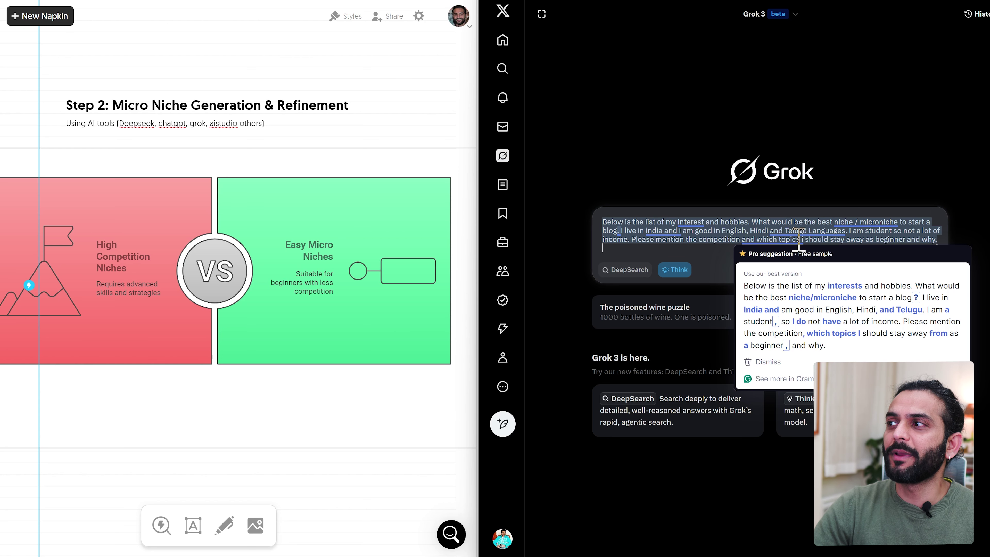
left_click(873, 239)
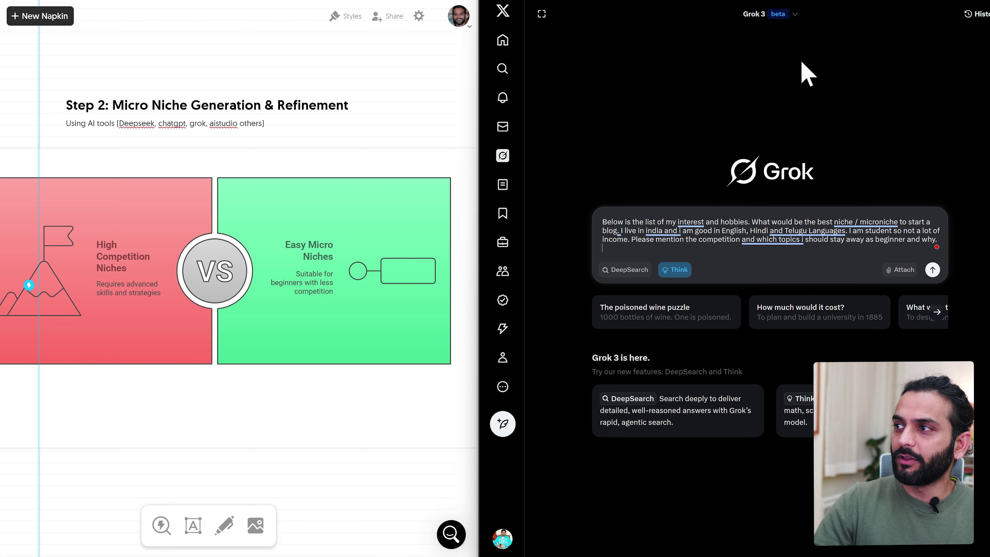
key("shift+Return")
Step: Copy the STEP 1 interests, from Making video on youtube through SEO, from the Google Docs document and paste them below the Grok prompt
key("alt+Tab")
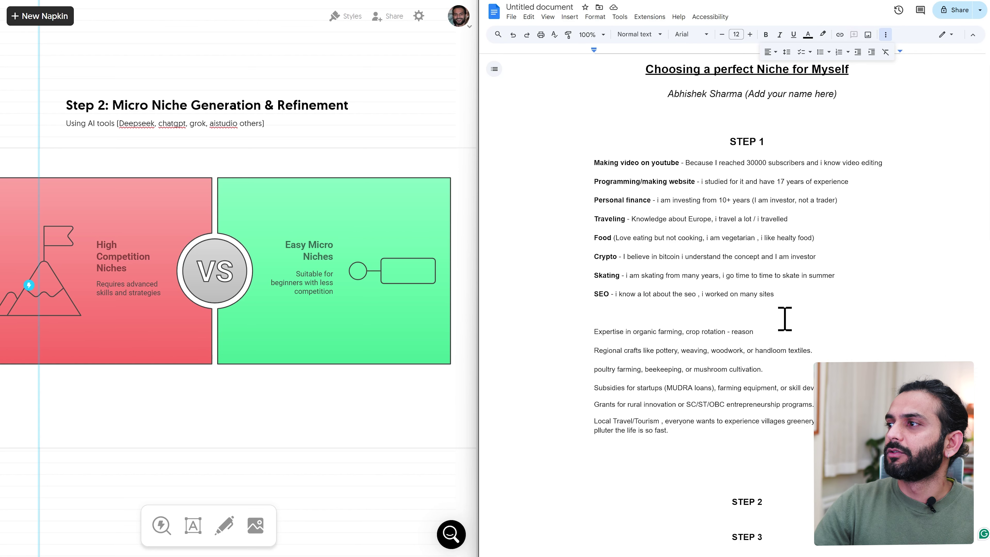
left_click_drag(791, 294, 591, 164)
key("ctrl+c")
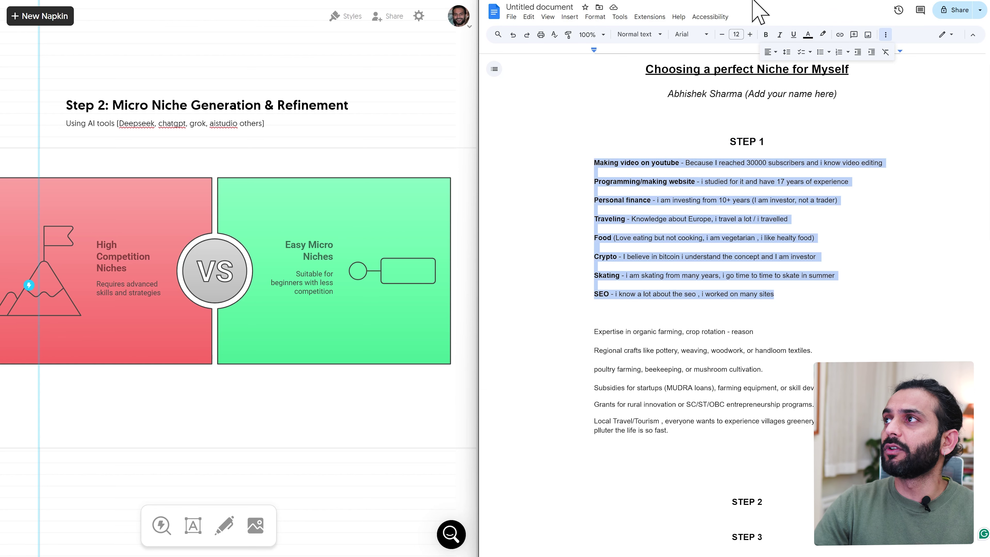
key("alt+Tab")
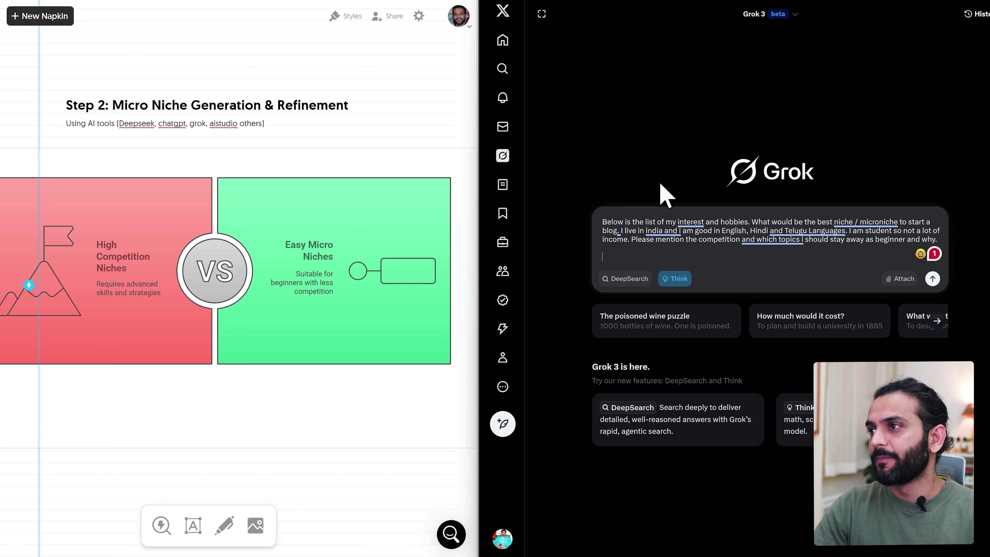
key("ctrl+v")
Step: Copy the complete prompt with the interests list and submit it to Grok
key("ctrl+a")
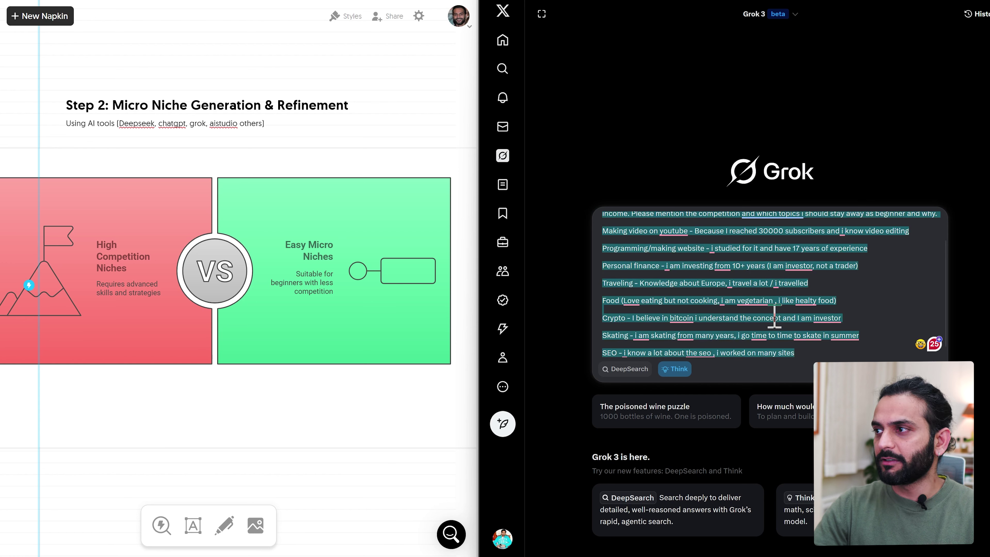
left_click(774, 317)
key("Return")
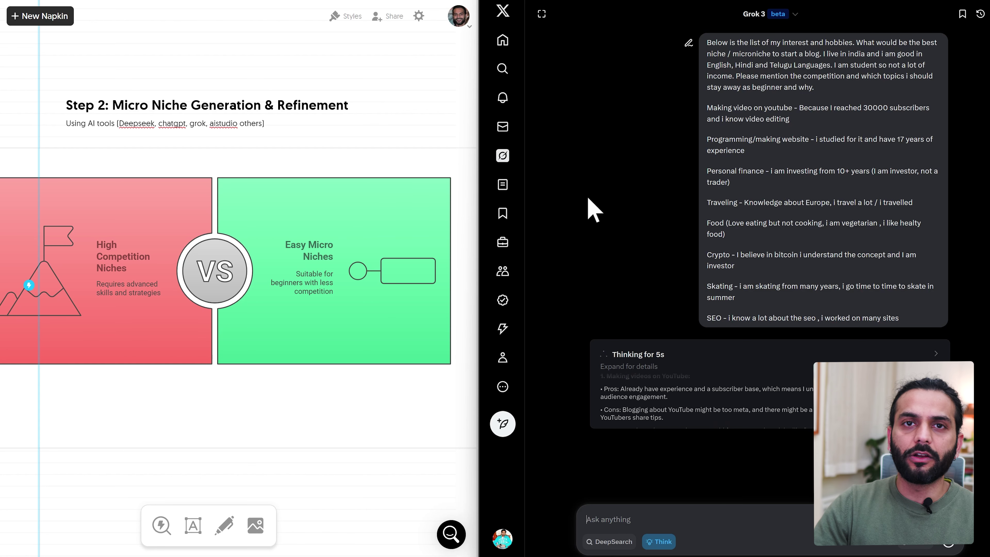
Step: Switch to DeepSeek, paste the same niche prompt with the interests list, and submit it with DeepThink (R1) enabled
key("ctrl+Tab")
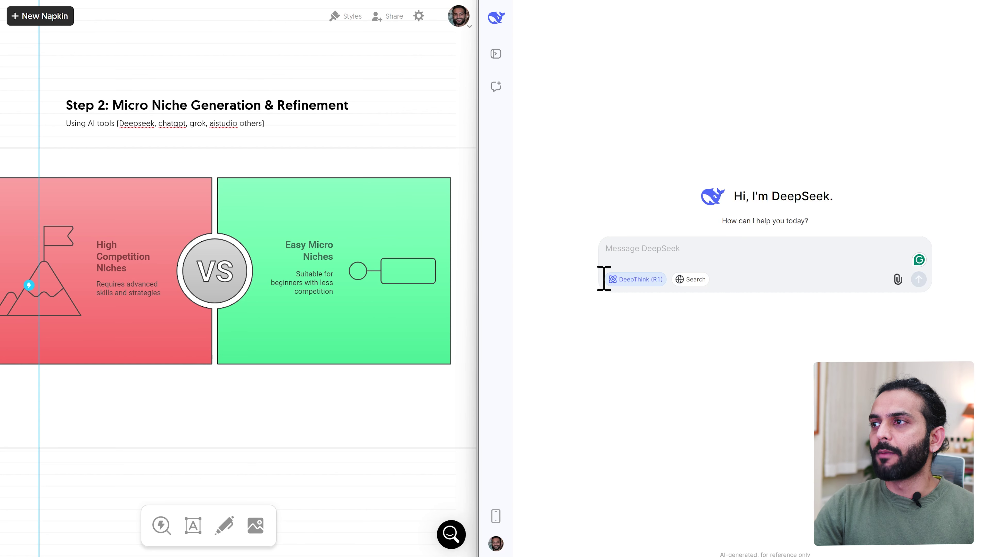
key("ctrl+v")
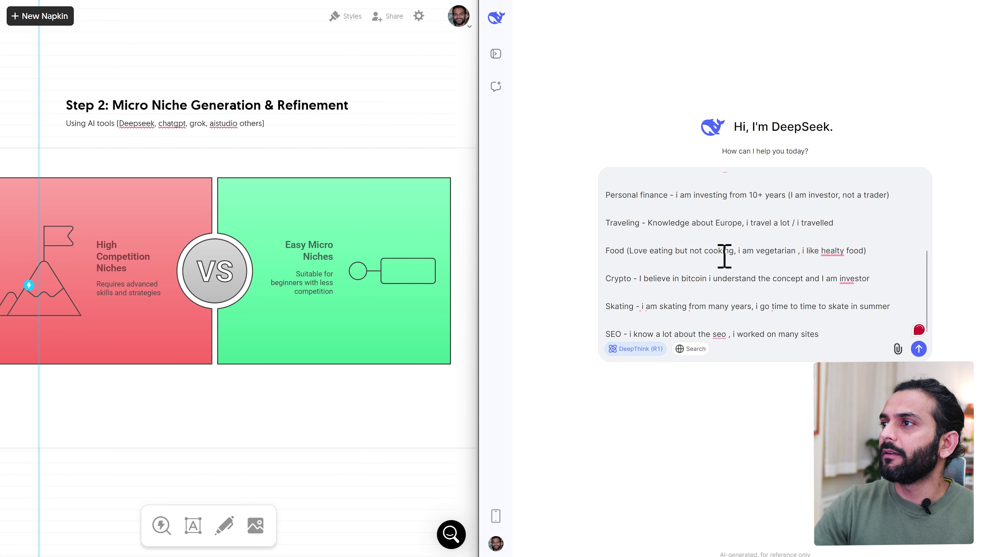
scroll(724, 273, "up", 5)
left_click(918, 348)
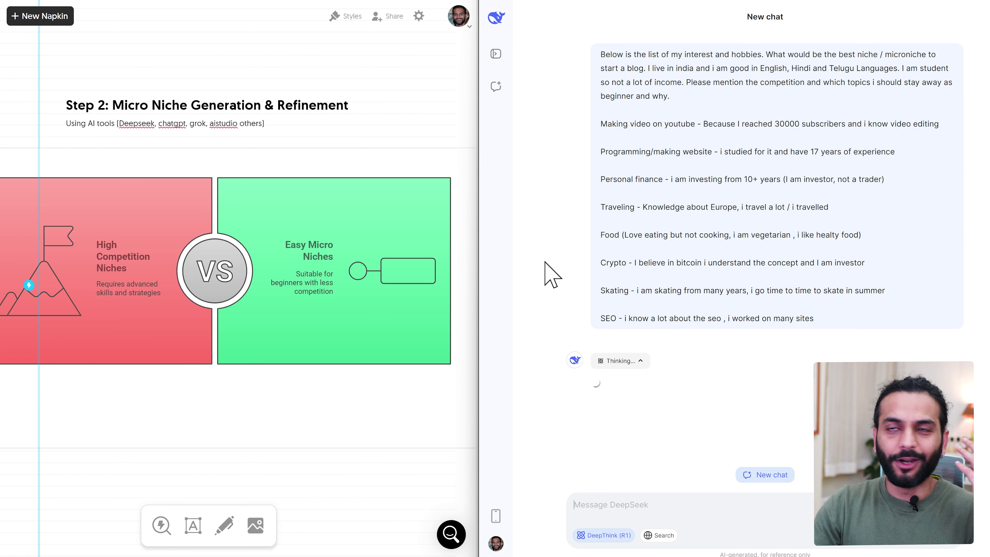
Step: Return to Grok and read its recommended niche, highlighting the experience and unique angle reasons
key("ctrl+Tab")
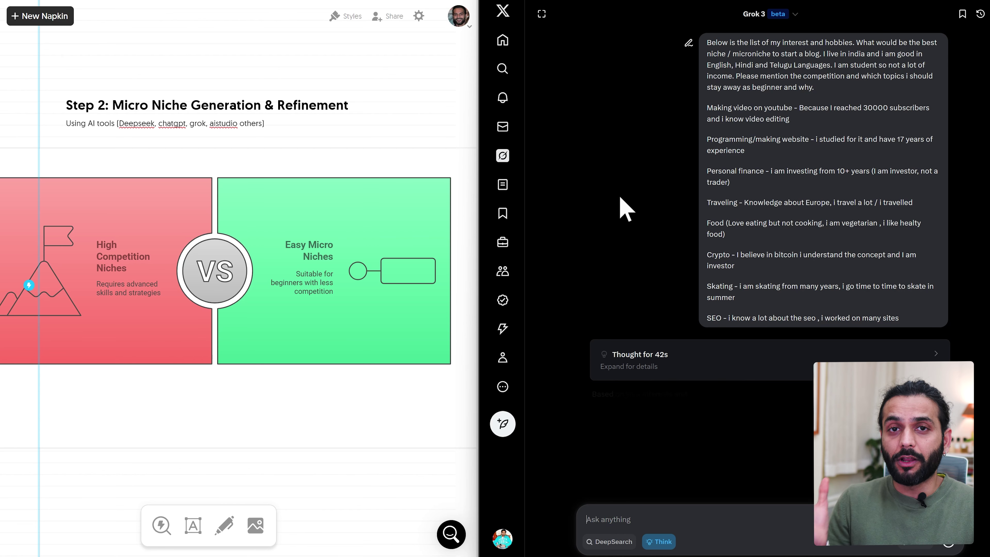
scroll(619, 206, "down", 5)
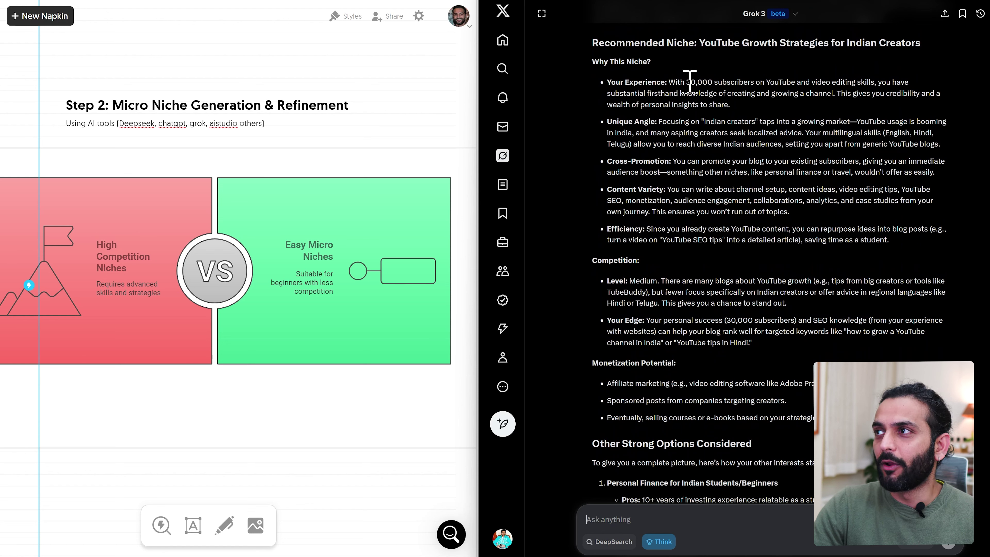
left_click_drag(686, 82, 755, 82)
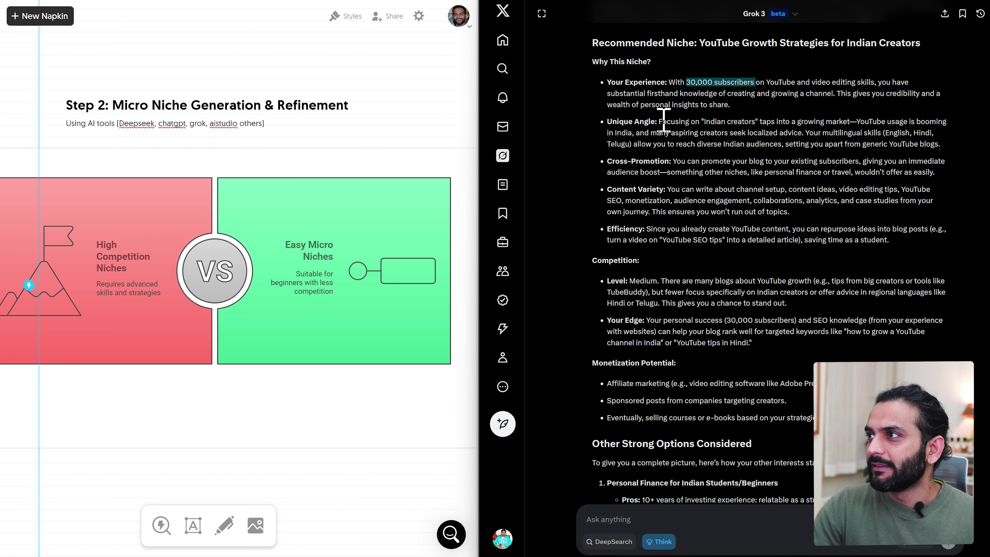
left_click_drag(658, 121, 853, 119)
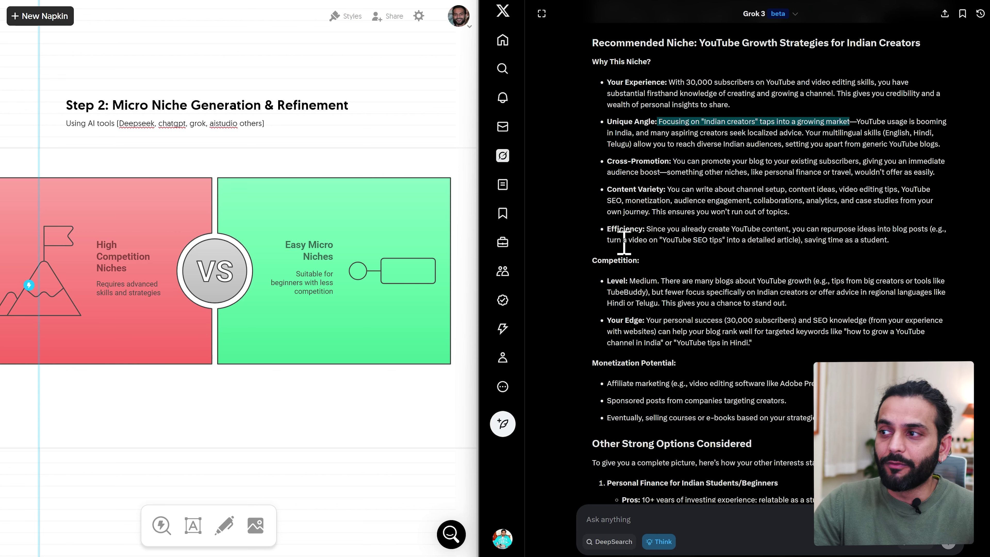
Step: Read through the other niche options in Grok's answer, including their pros, cons and microniche potential
scroll(624, 245, "down", 7)
scroll(624, 248, "down", 1)
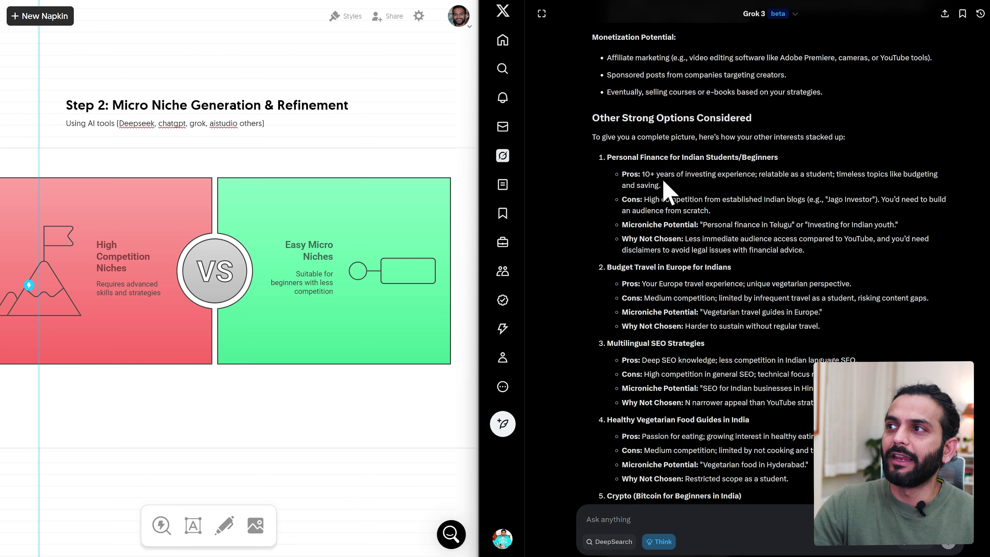
scroll(664, 185, "down", 1)
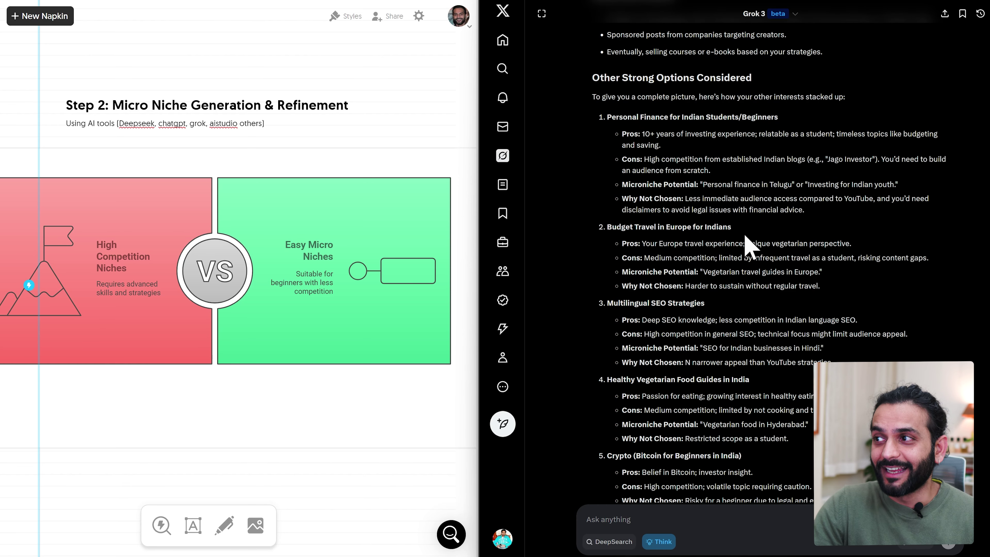
scroll(736, 246, "down", 4)
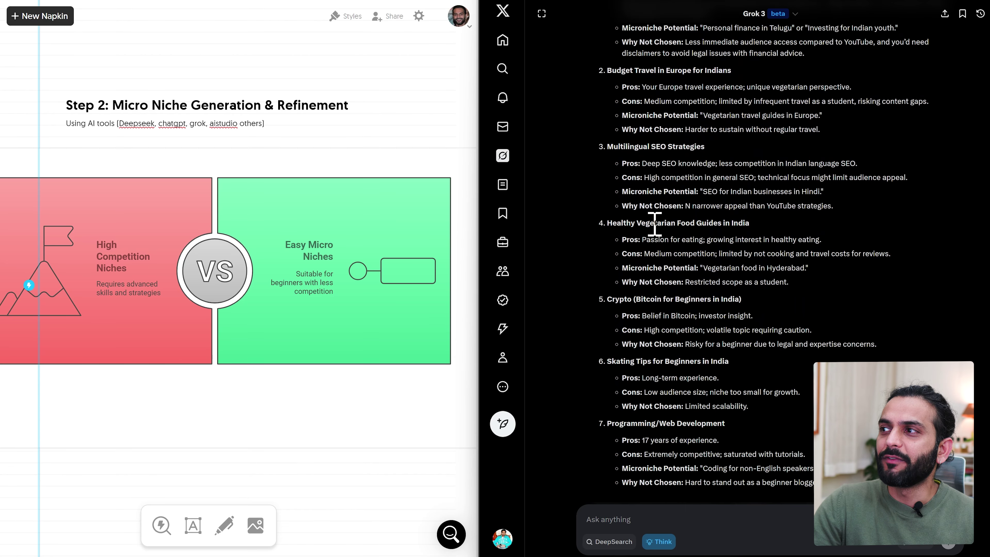
scroll(753, 234, "down", 2)
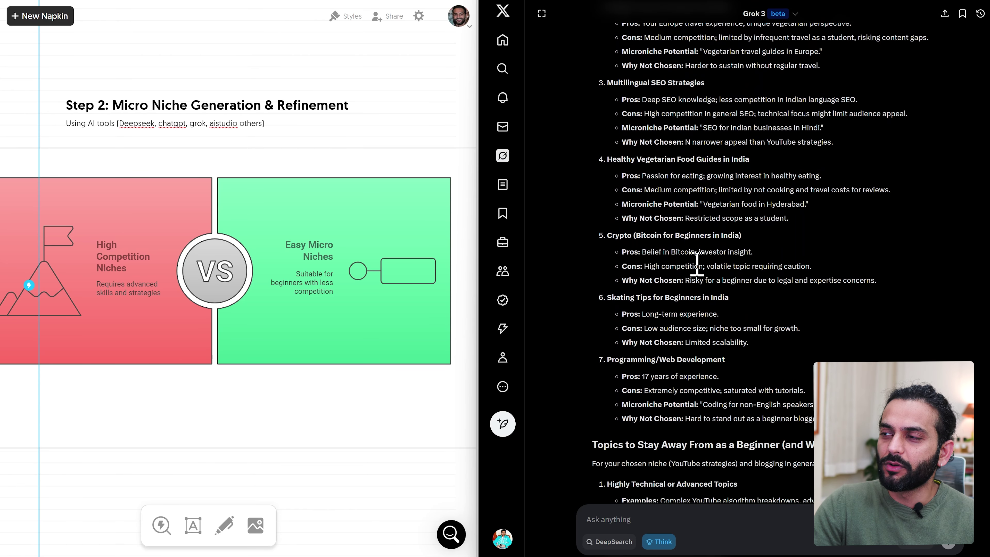
scroll(697, 263, "down", 3)
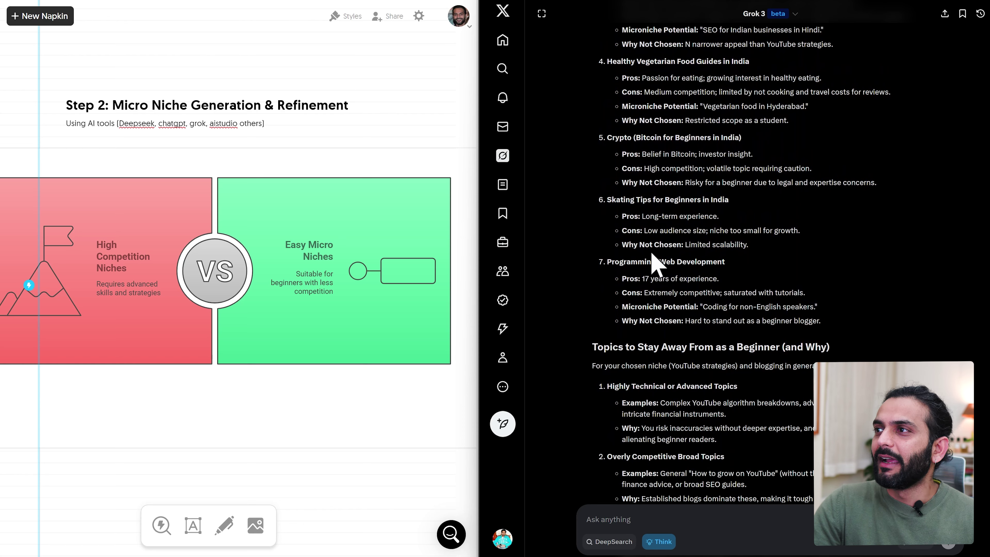
Step: Go back over Grok's other options, highlighting why Personal Finance, Budget Travel in Europe and Multilingual SEO Strategies were not chosen
scroll(654, 262, "up", 5)
scroll(655, 262, "up", 2)
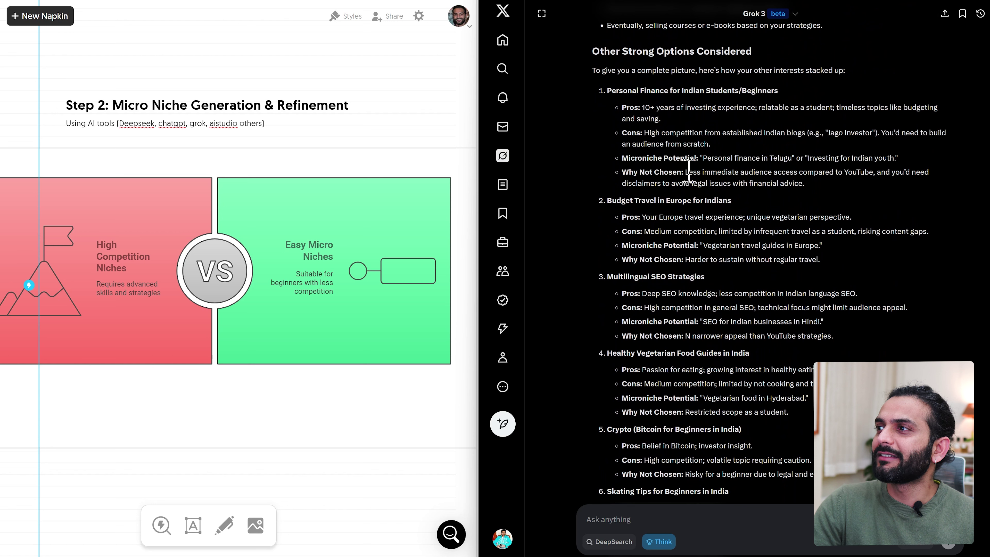
left_click_drag(687, 172, 879, 171)
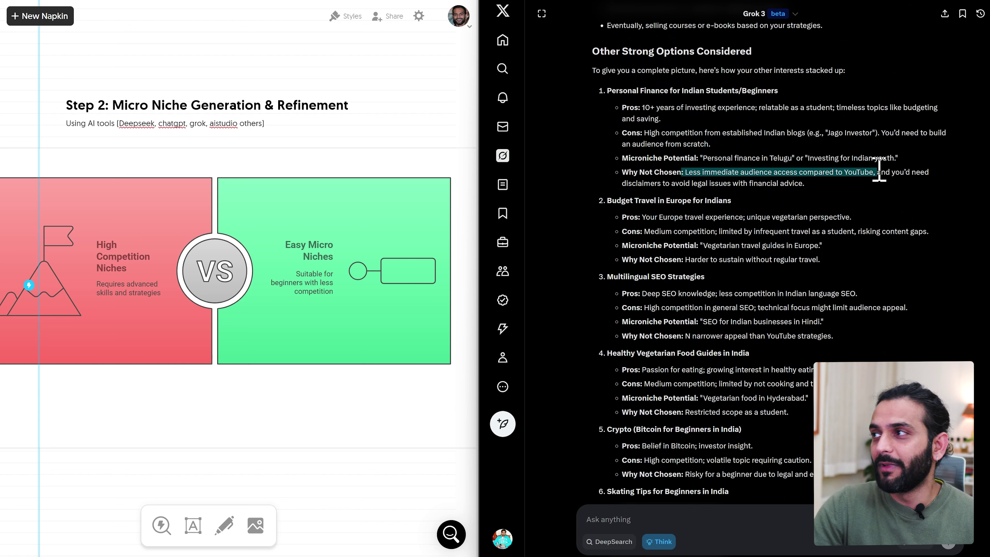
left_click(743, 193)
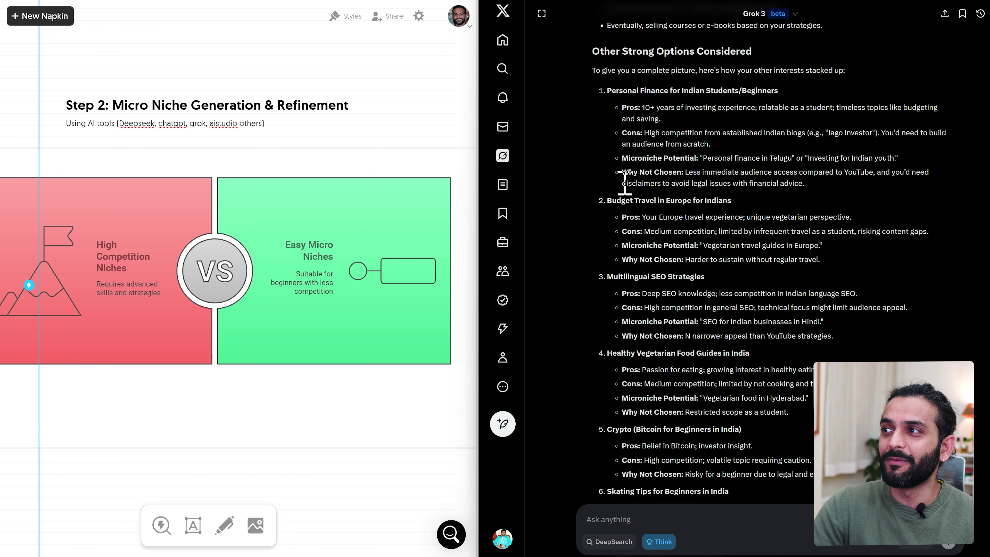
scroll(753, 192, "down", 1)
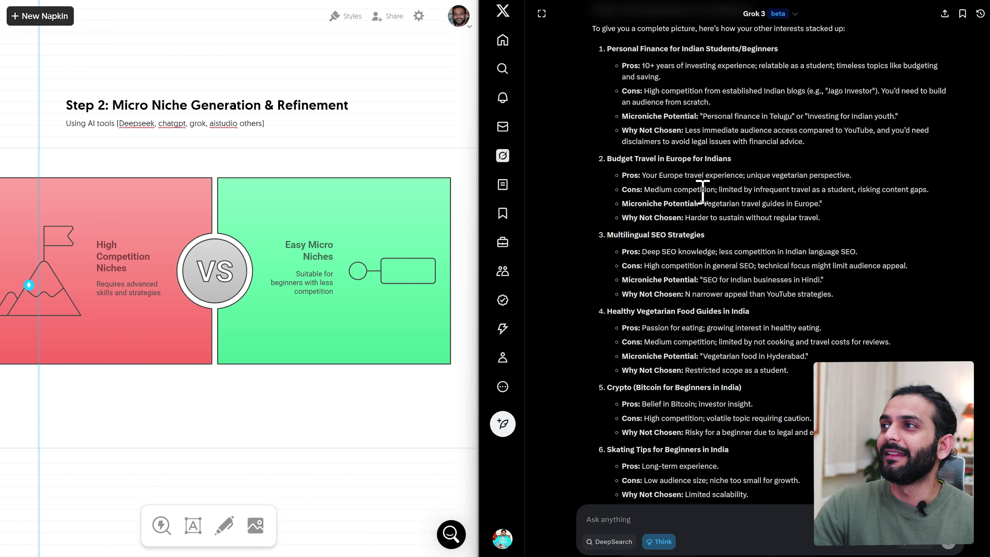
left_click_drag(686, 219, 823, 221)
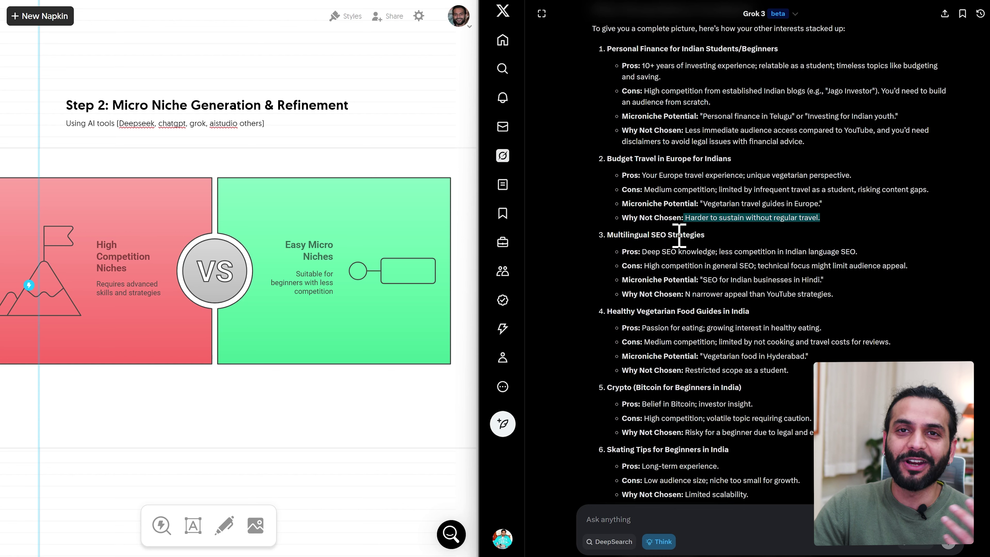
scroll(685, 237, "down", 1)
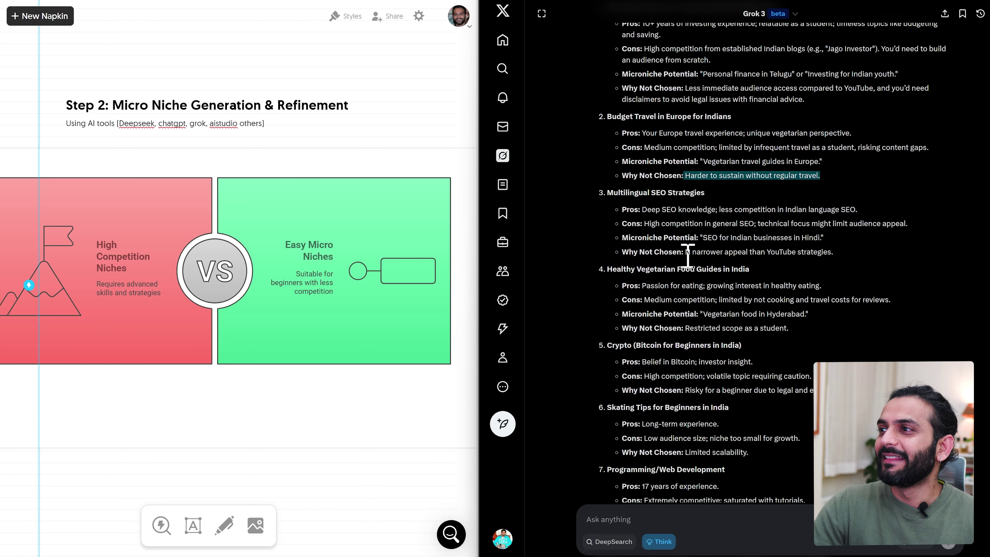
left_click_drag(686, 251, 843, 270)
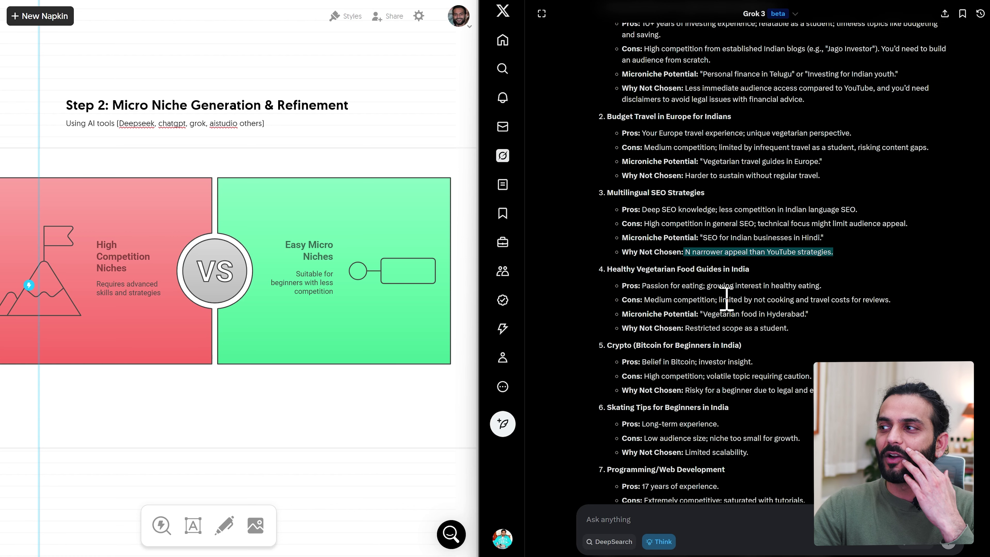
Step: Read Grok's remaining options, from vegetarian food guides to web development, and its list of topics beginners should stay away from
scroll(685, 288, "down", 3)
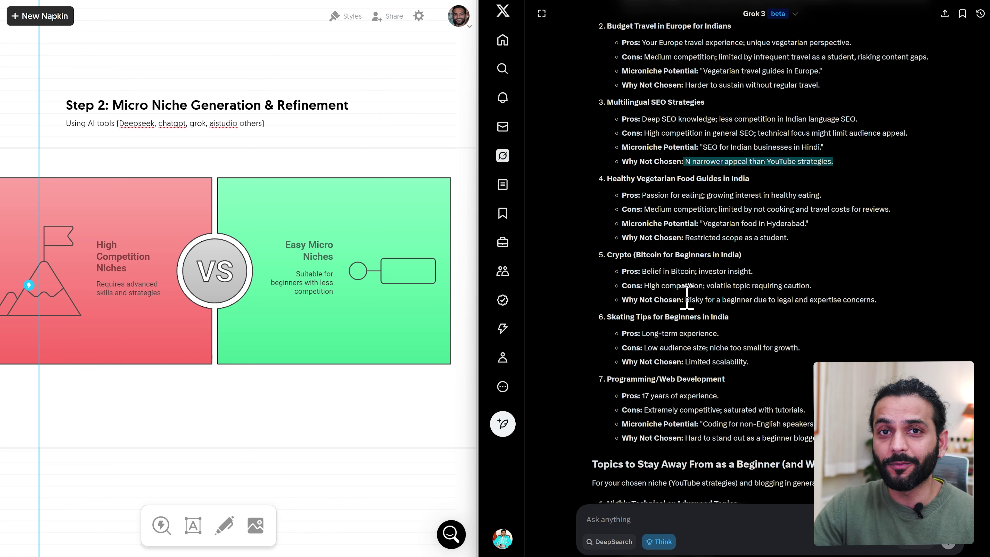
scroll(687, 296, "down", 2)
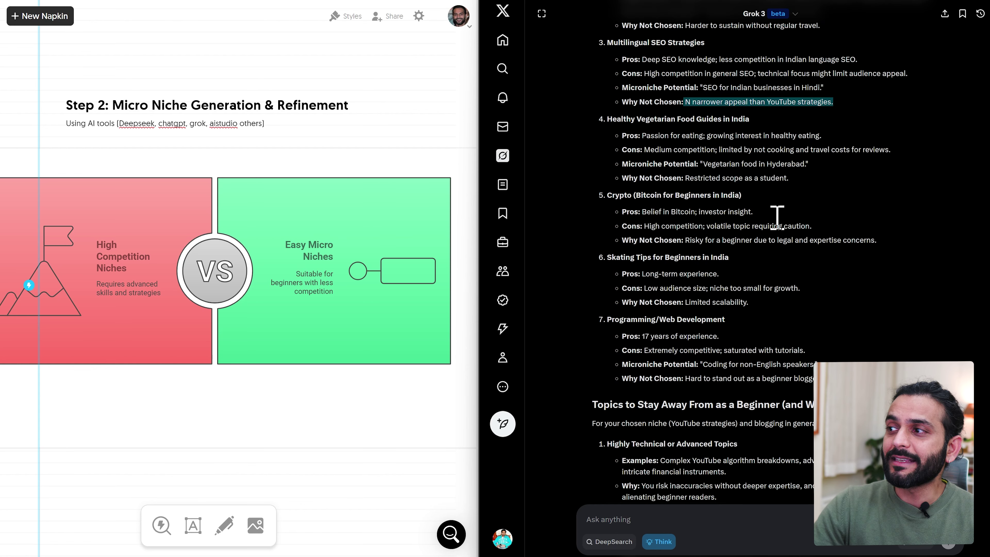
scroll(778, 217, "down", 1)
scroll(713, 262, "up", 3)
scroll(712, 262, "down", 6)
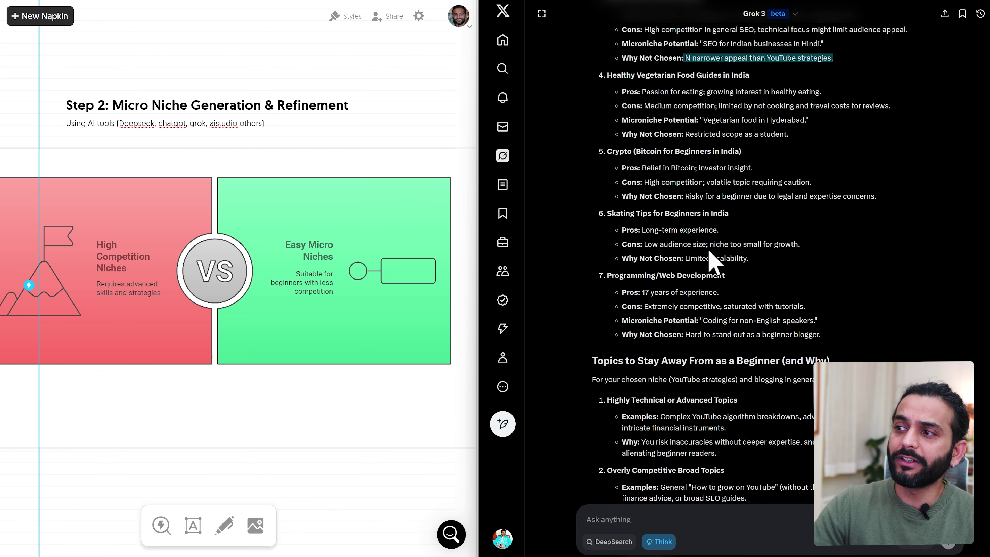
scroll(842, 261, "down", 3)
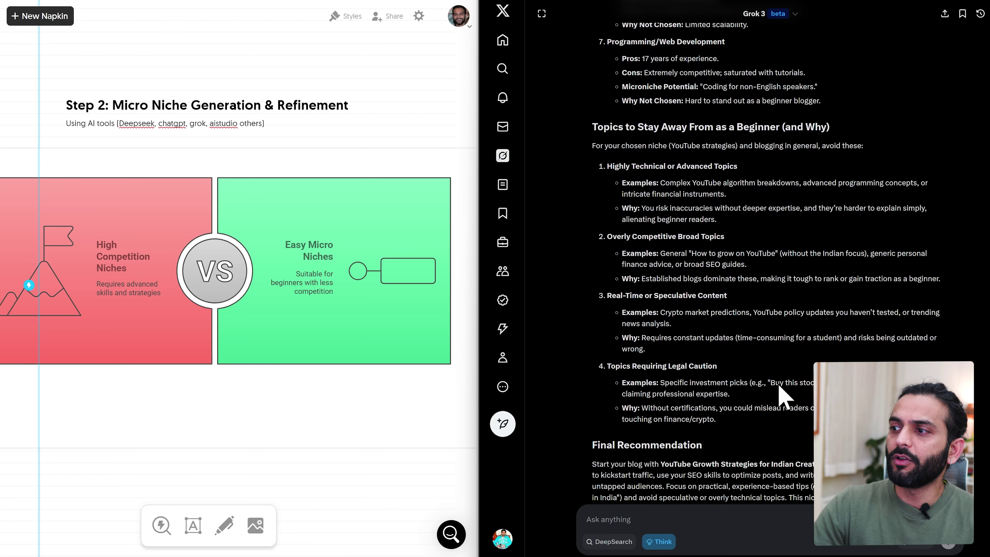
scroll(689, 301, "up", 6)
scroll(692, 300, "up", 2)
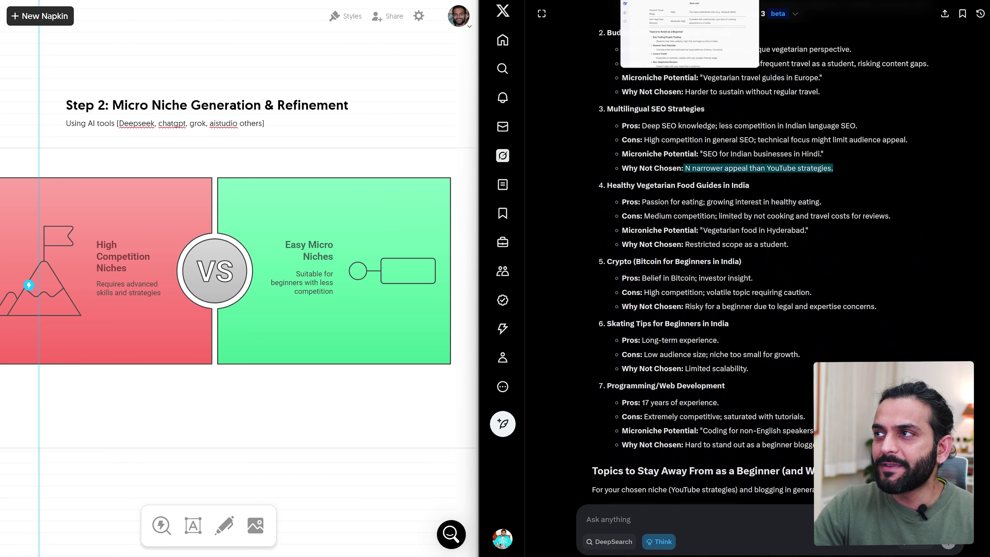
Step: Switch to DeepSeek and find its top recommended niches, highlighting the Vegetarian Travel Guides for Indian Budget Travelers in Europe heading
left_click(662, 1)
scroll(664, 178, "up", 20)
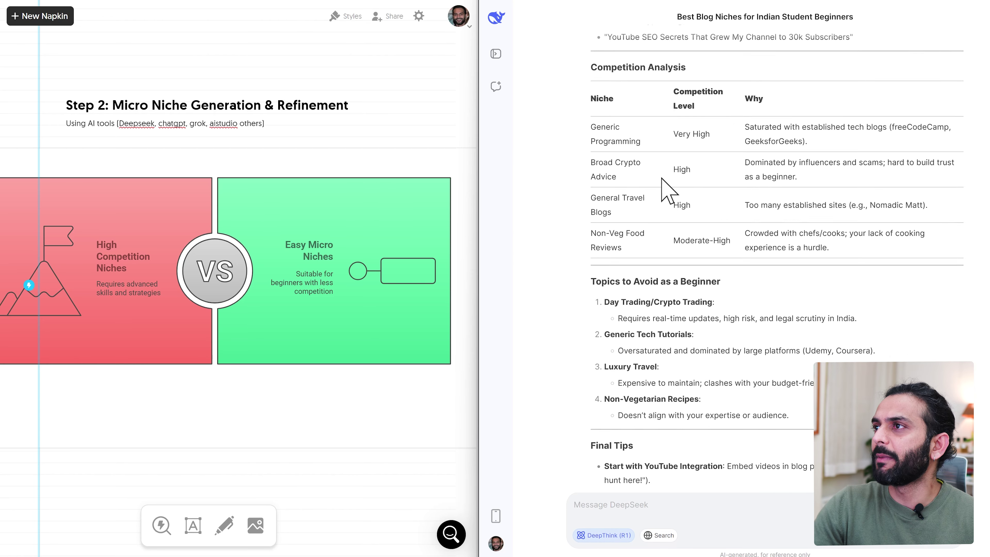
scroll(664, 187, "up", 8)
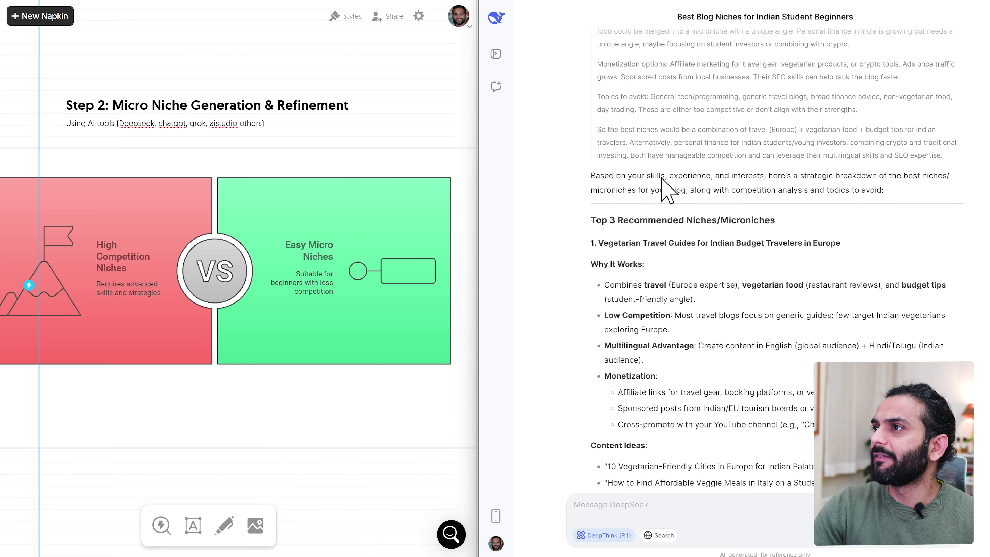
scroll(664, 180, "down", 7)
scroll(663, 178, "down", 4)
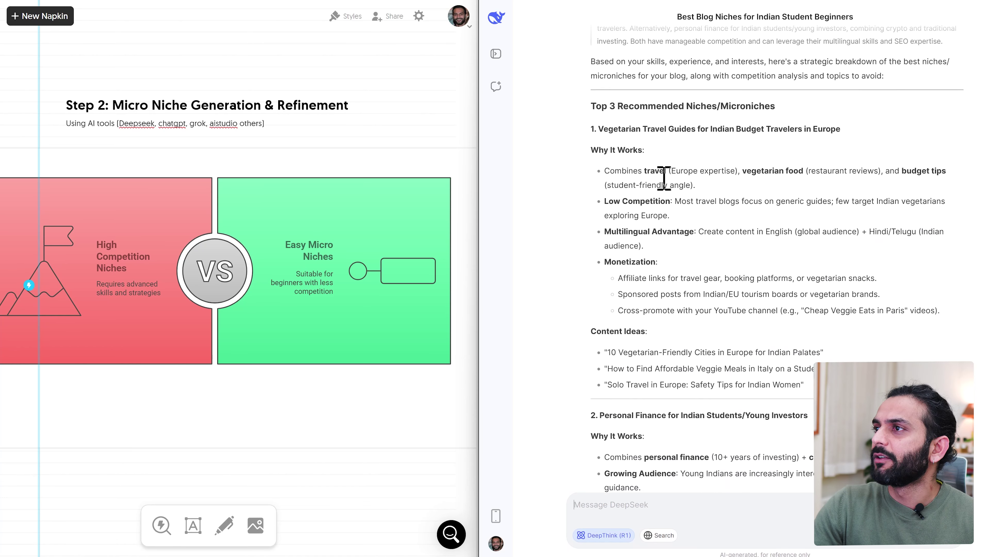
left_click_drag(604, 65, 827, 63)
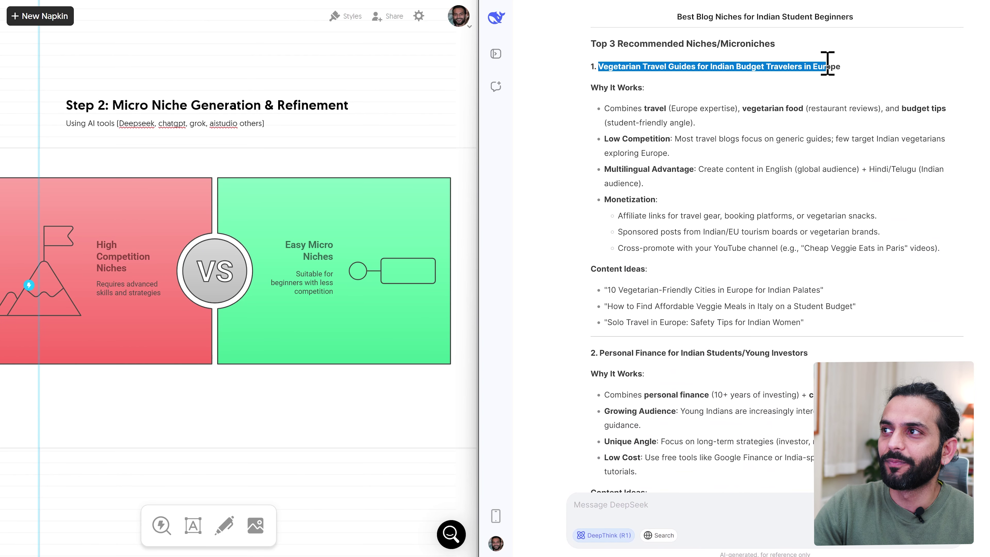
scroll(532, 234, "down", 2)
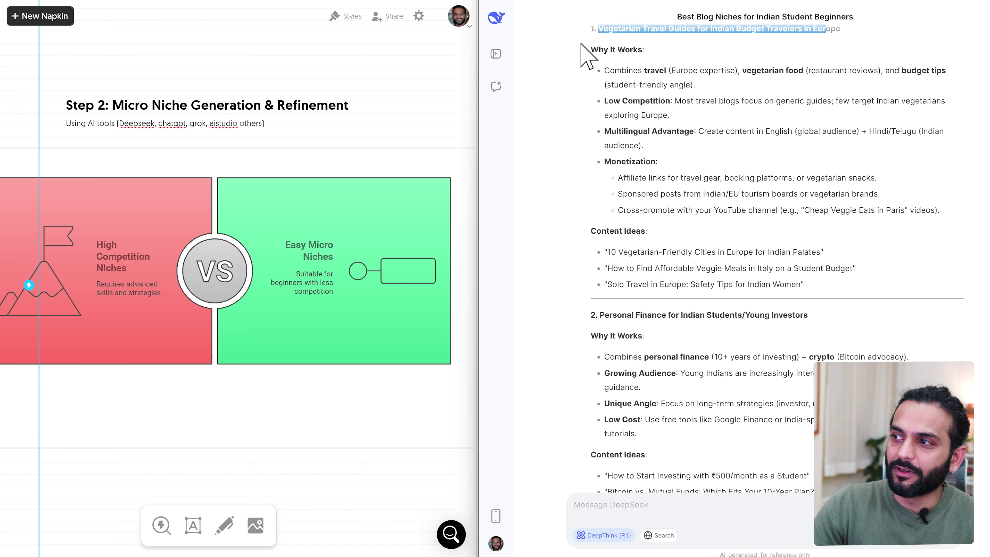
Step: Compare DeepSeek's three recommended niches, checking the reasons and content ideas for vegetarian travel, personal finance and SEO blogging
scroll(585, 97, "down", 7)
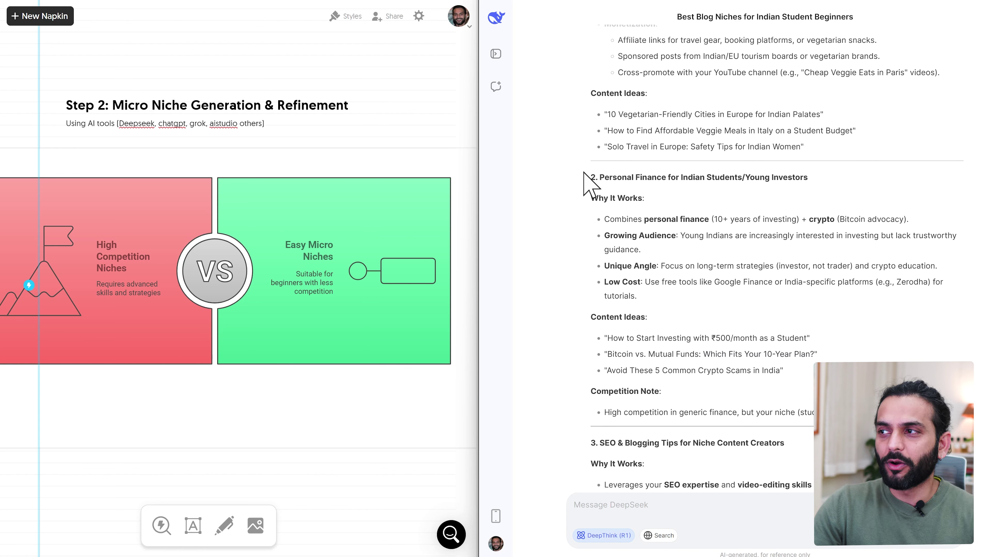
scroll(584, 173, "down", 2)
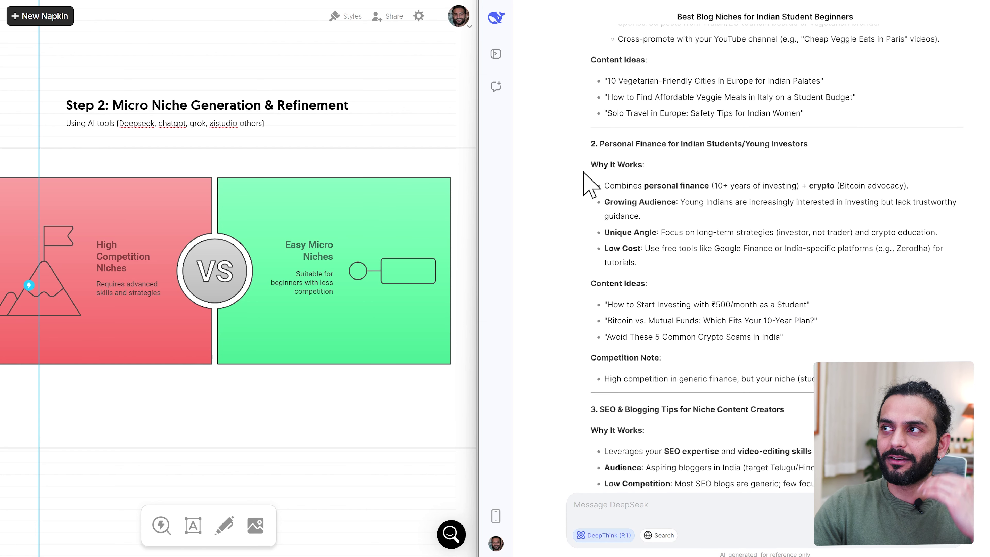
scroll(585, 176, "up", 12)
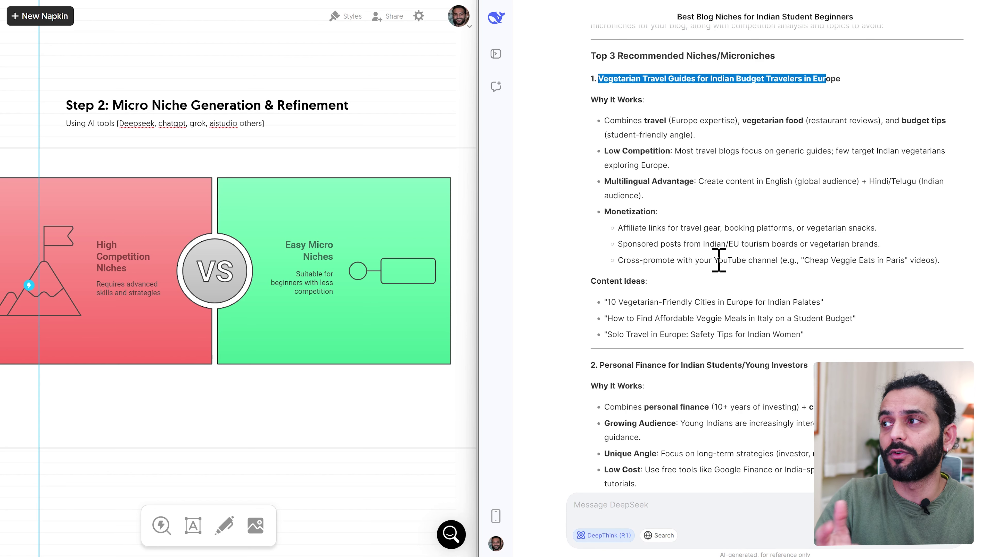
scroll(739, 269, "down", 1)
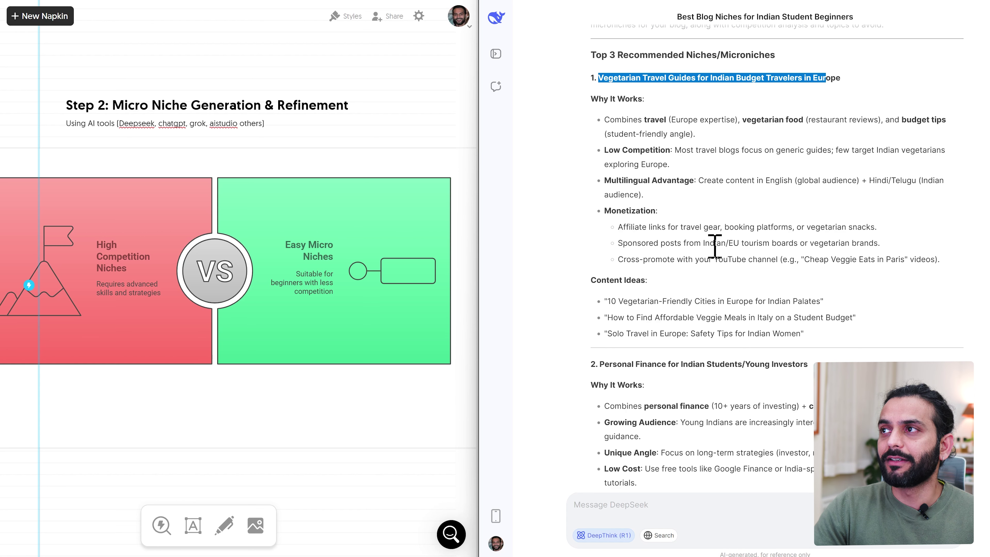
scroll(675, 197, "down", 4)
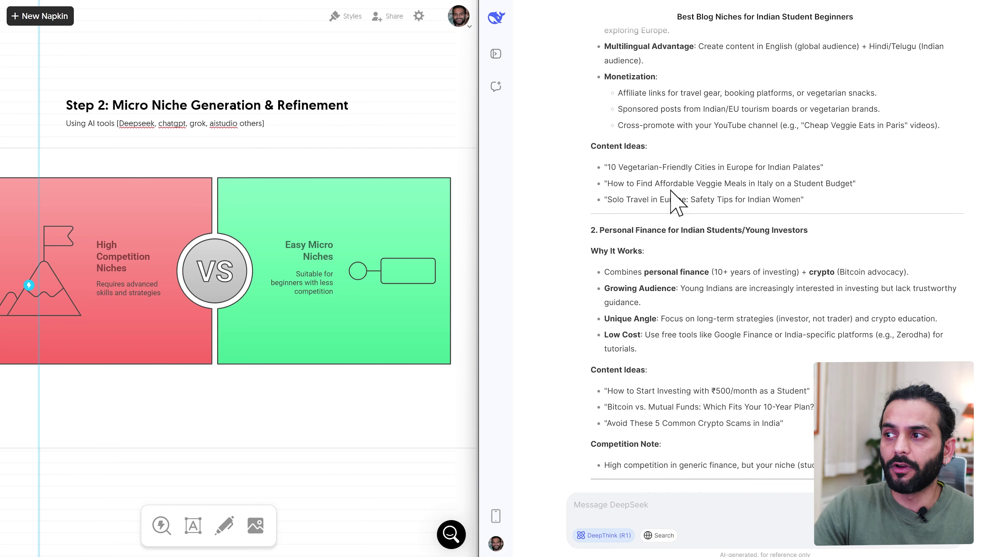
scroll(674, 197, "down", 10)
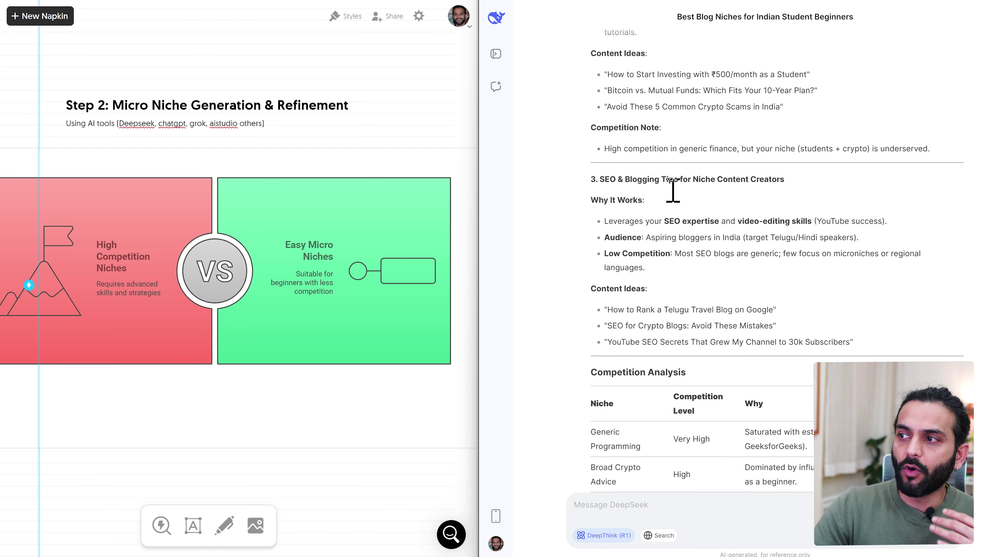
Step: Examine DeepSeek's competition analysis and topics to avoid, highlighting Generic Programming, Day Trading/Crypto Trading and Non-Vegetarian Recipes
scroll(671, 191, "down", 5)
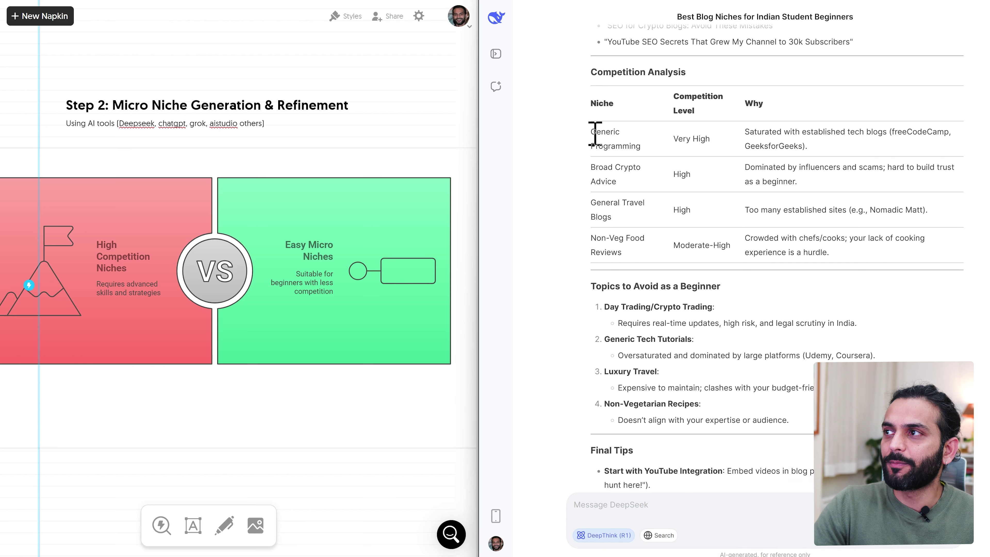
left_click_drag(591, 131, 645, 142)
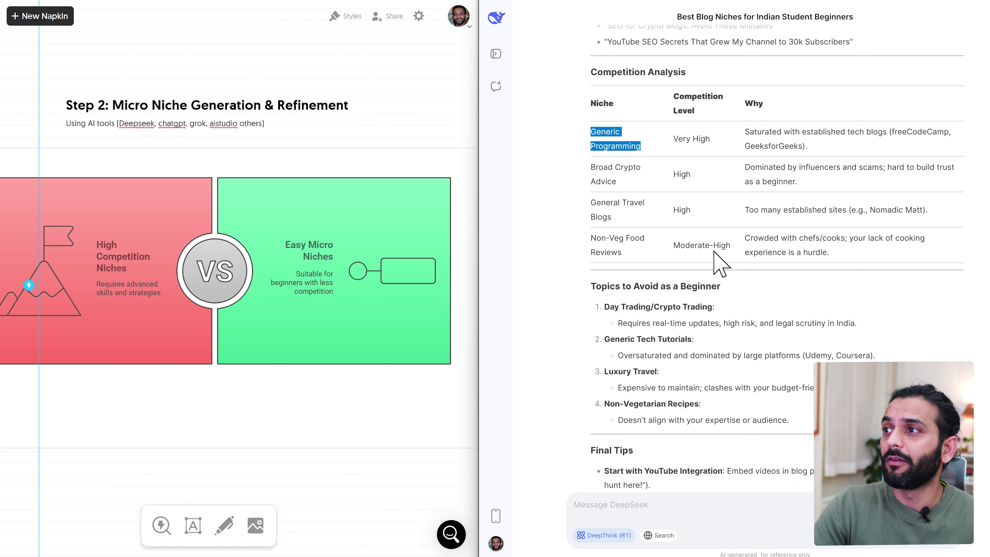
scroll(707, 226, "down", 3)
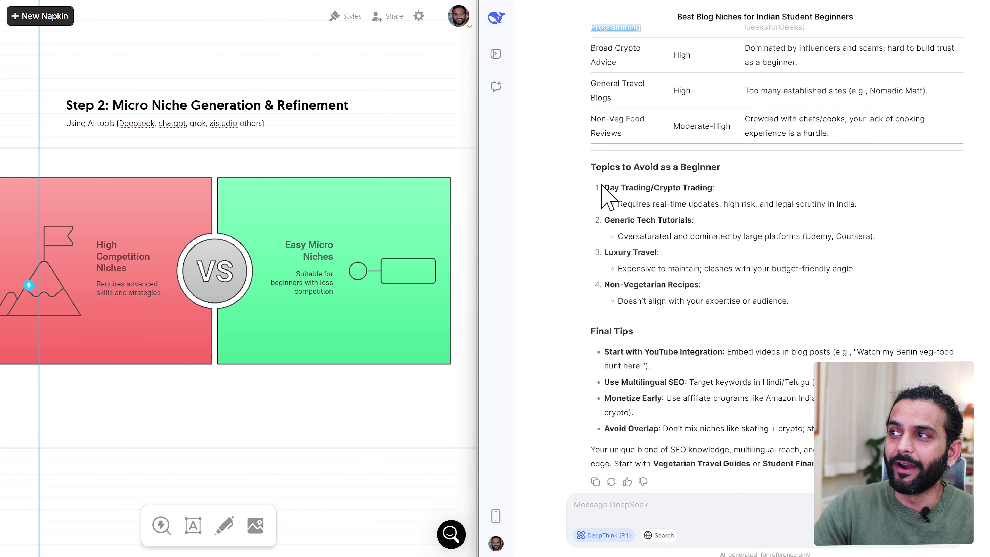
left_click_drag(603, 187, 707, 188)
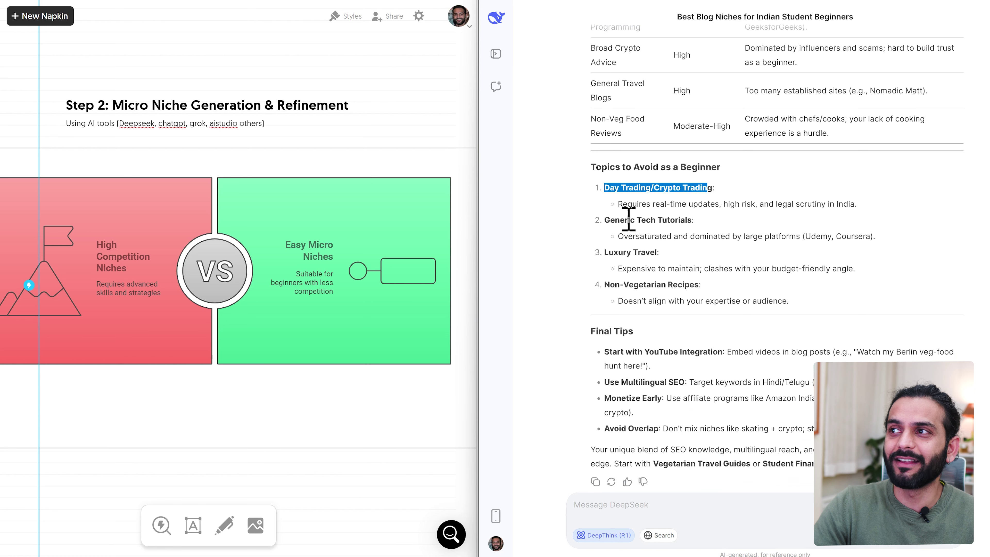
scroll(714, 234, "down", 1)
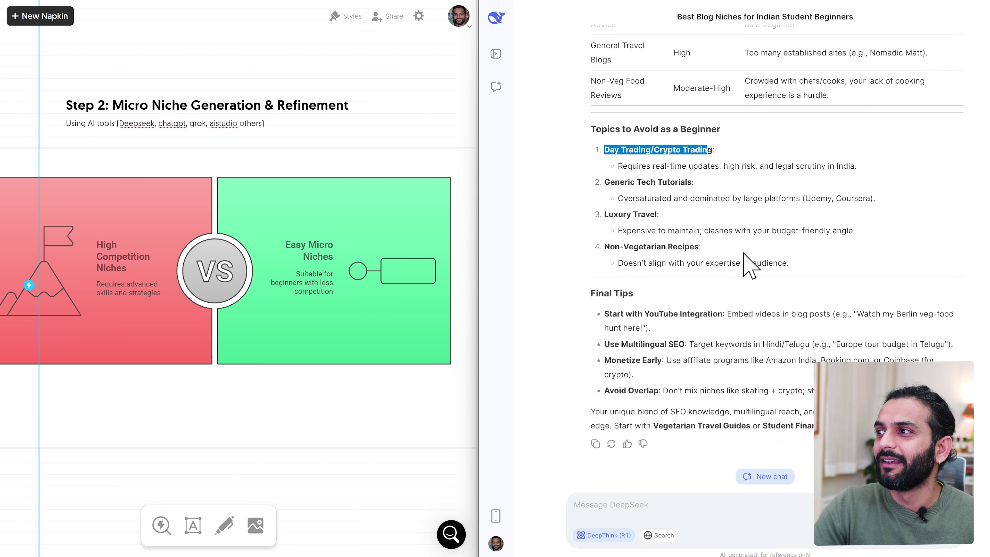
scroll(697, 290, "down", 1)
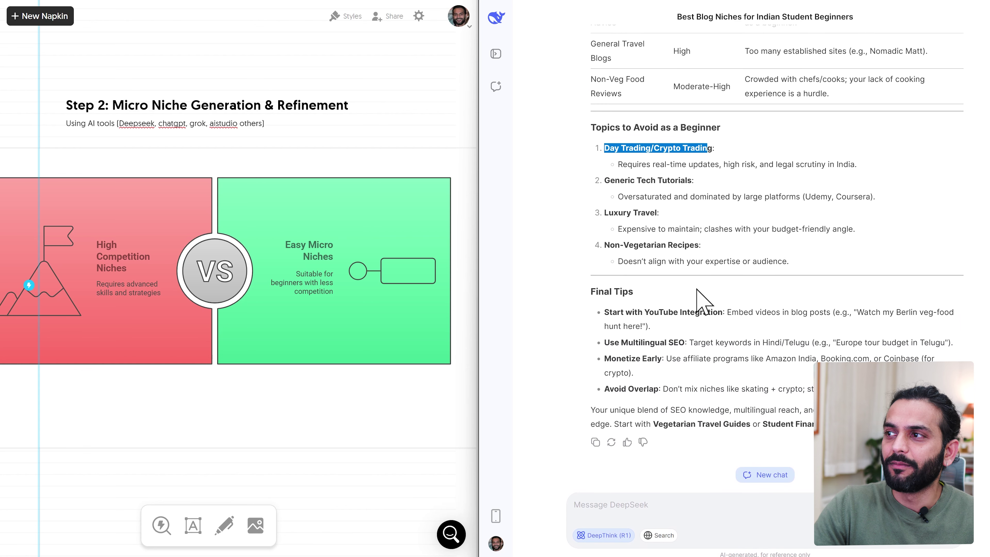
left_click_drag(605, 245, 711, 247)
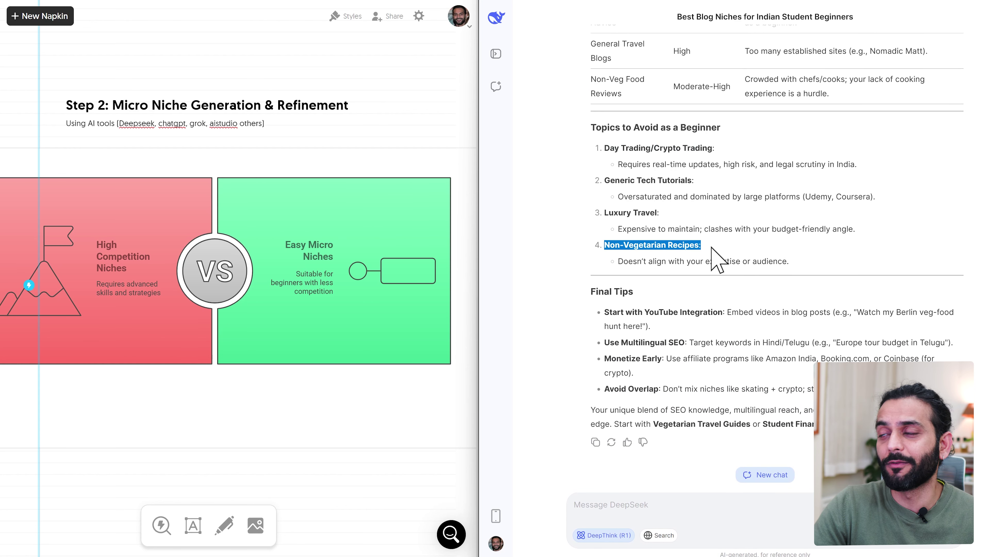
Step: Return to DeepSeek's top 3 recommendations and reread the travel guide and personal finance niches with their content ideas
scroll(717, 242, "up", 6)
scroll(732, 230, "up", 6)
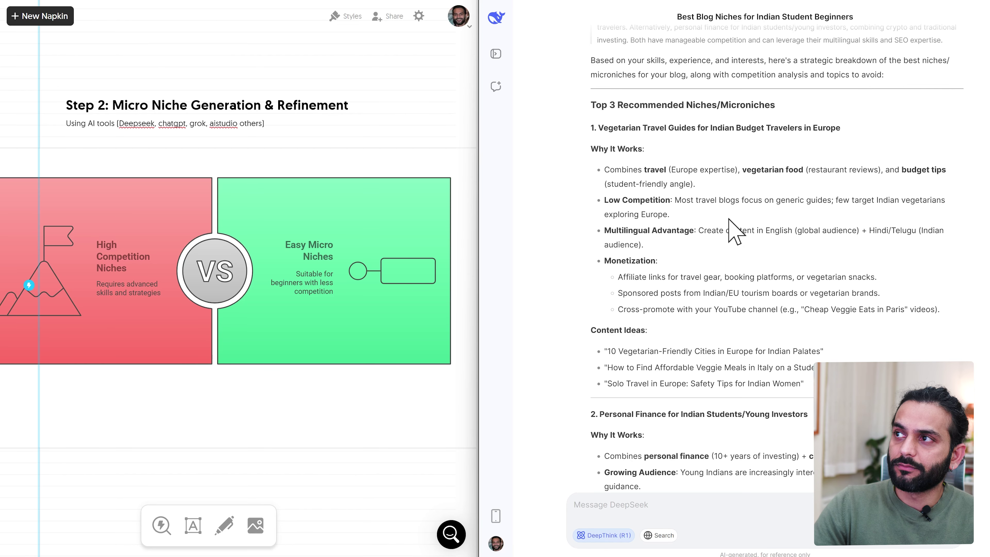
scroll(733, 231, "up", 4)
scroll(732, 231, "down", 4)
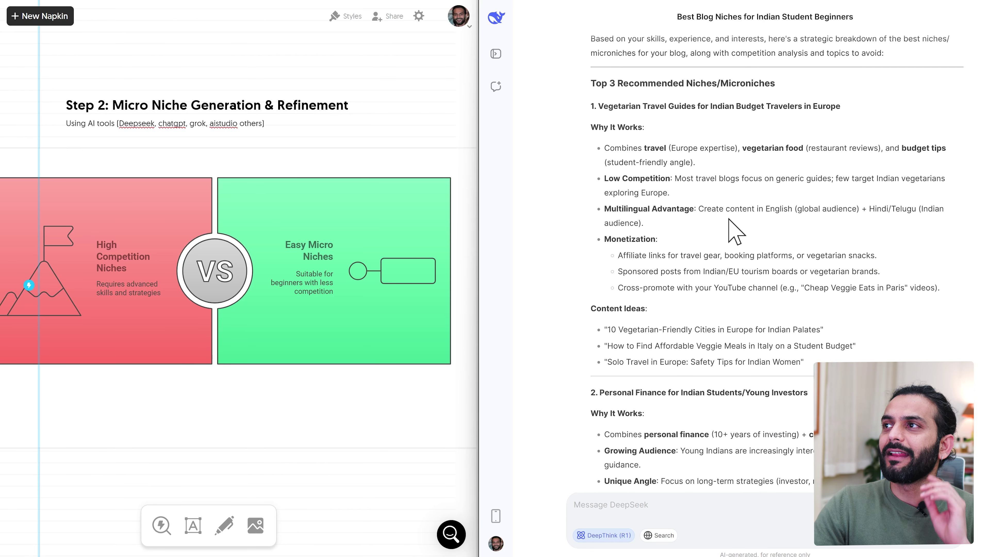
scroll(731, 230, "down", 1)
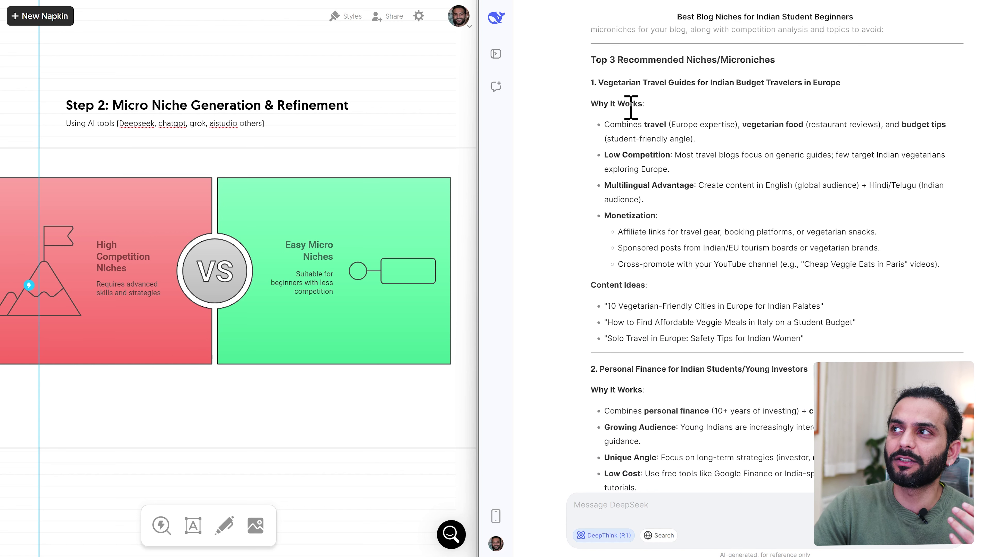
scroll(631, 106, "down", 5)
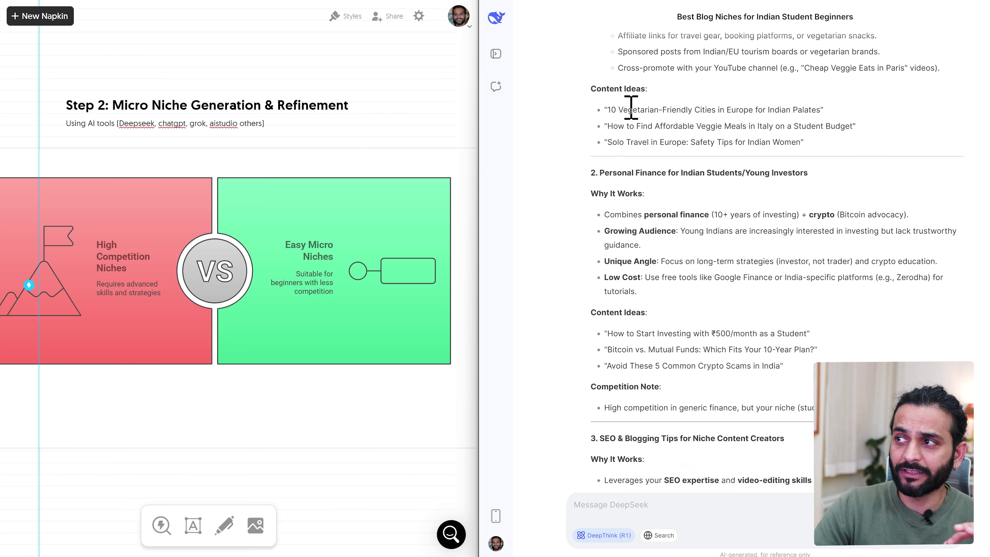
scroll(654, 236, "down", 3)
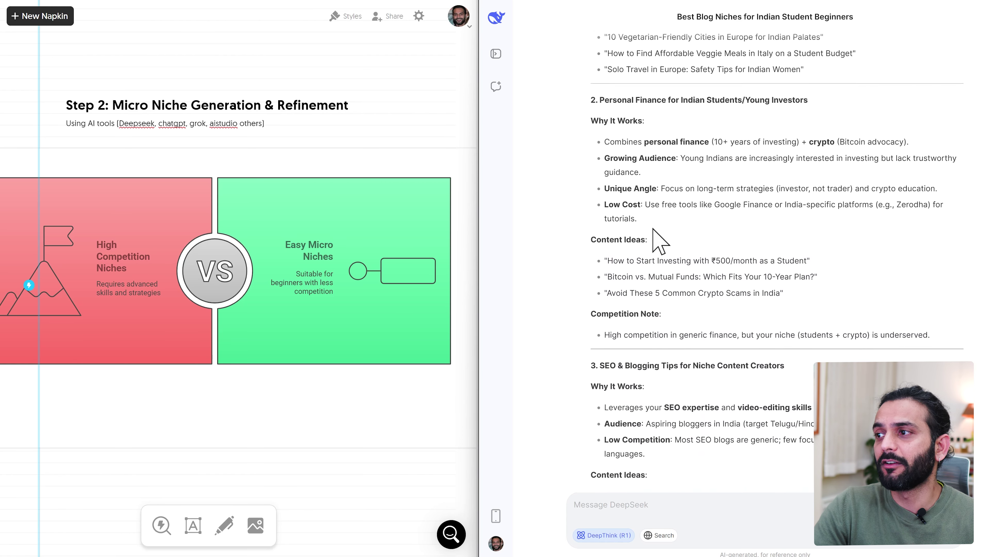
Step: Ask DeepSeek for more options with the message "i am not satified please rethink and provide me more microniche"
scroll(698, 305, "down", 3)
scroll(697, 308, "down", 2)
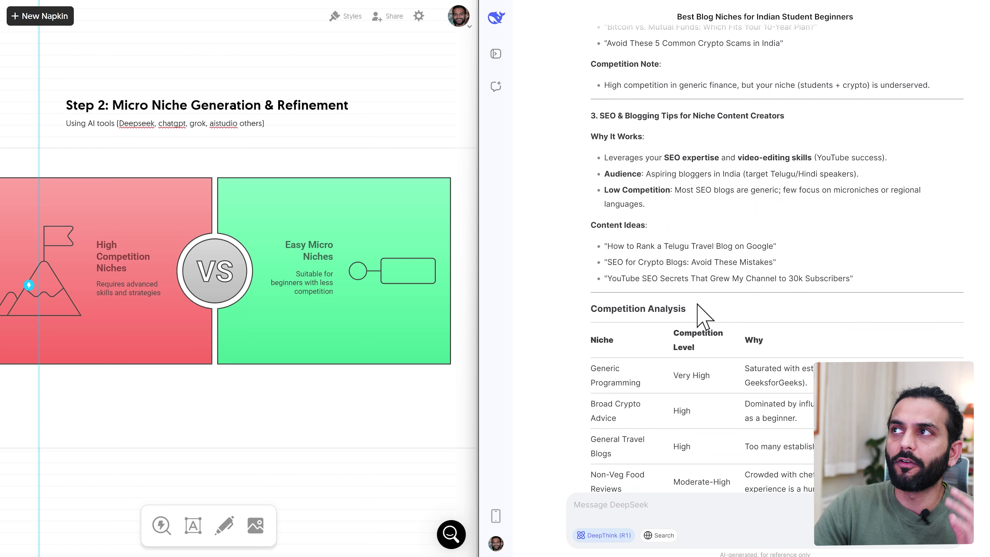
scroll(701, 316, "down", 10)
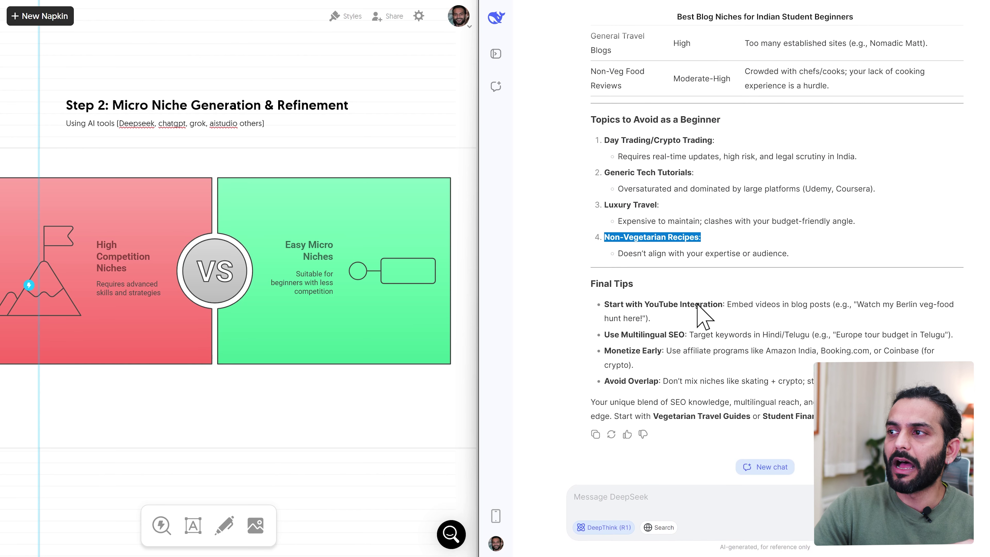
left_click(626, 509)
type("i am not satified please rething and provide me more microniche")
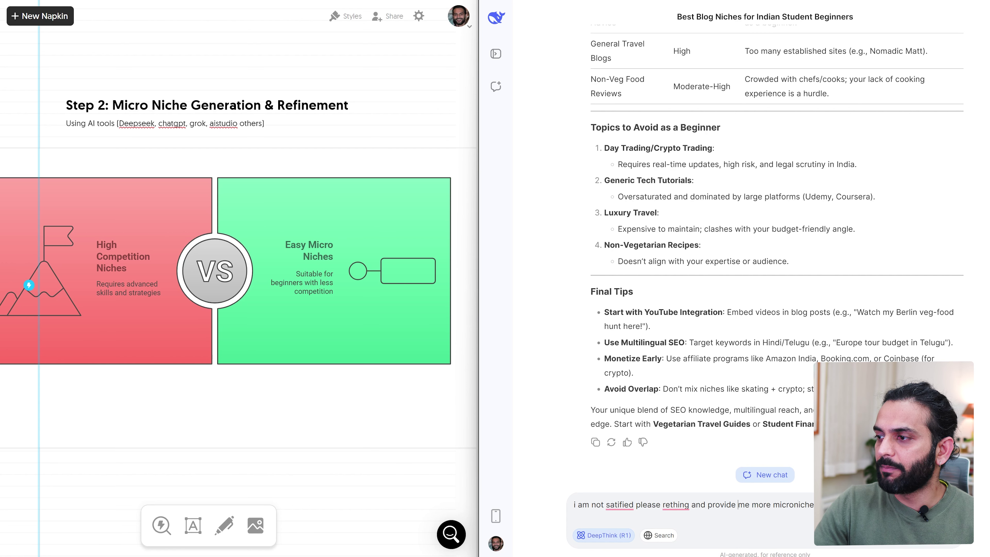
key("BackSpace")
type("k")
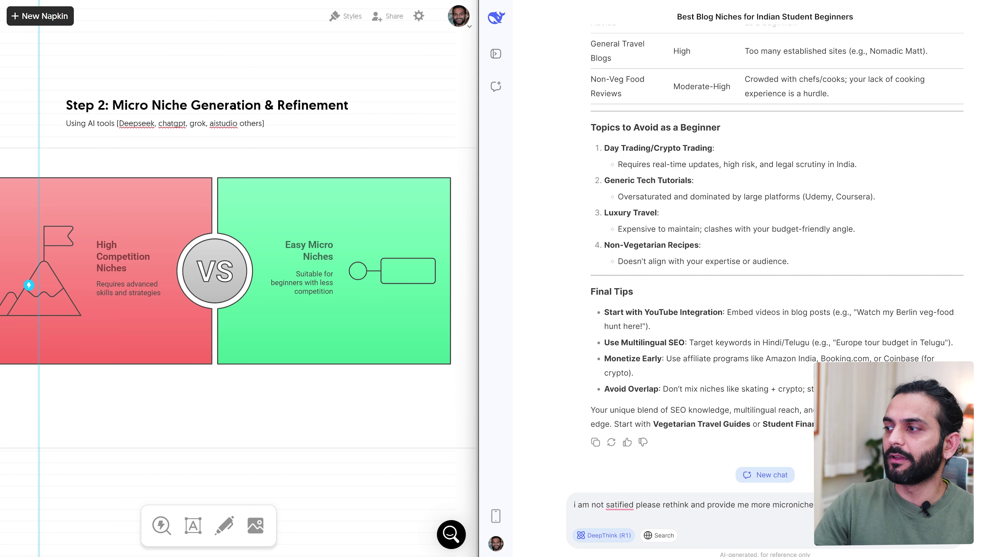
key("Return")
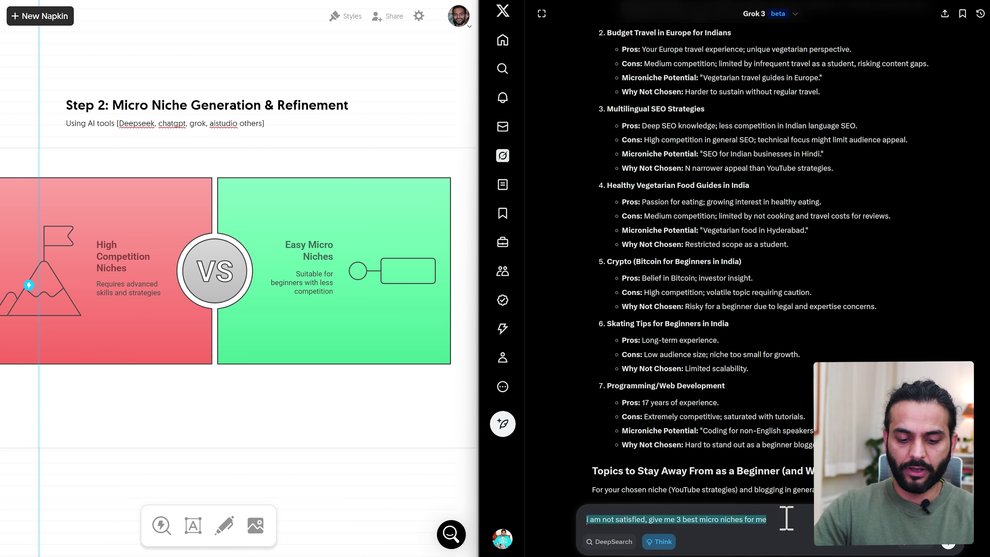
Step: Switch to Grok and send the follow-up "i am not satisfied, give me 3 best micro niches for me"
key("BackSpace")
type("i am not satisfied, give me 3 best micro niches for me")
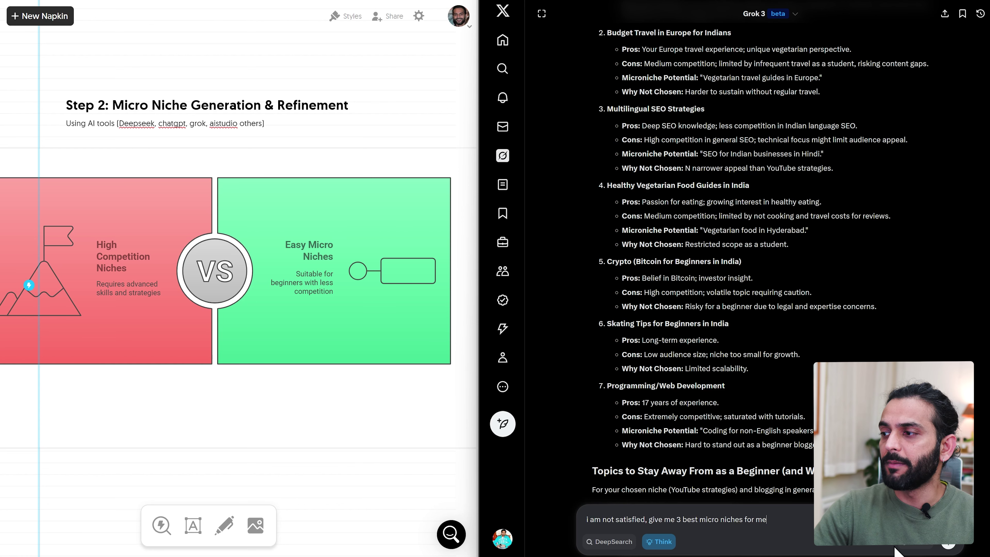
left_click(950, 548)
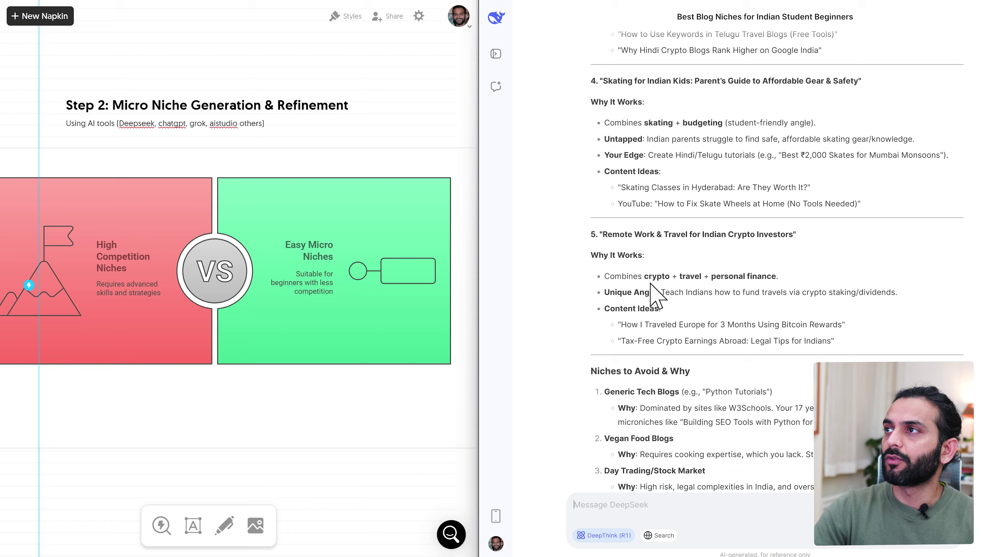
Step: Return to DeepSeek and review its hyper-targeted microniches from the first one on, highlighting the SEO for Regional Language Blogs heading
scroll(655, 273, "up", 15)
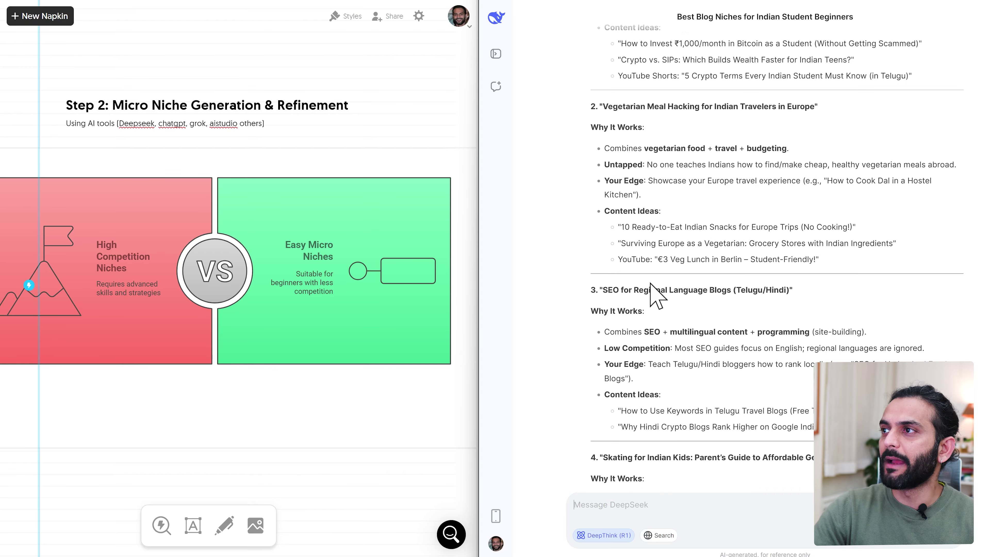
scroll(651, 284, "down", 8)
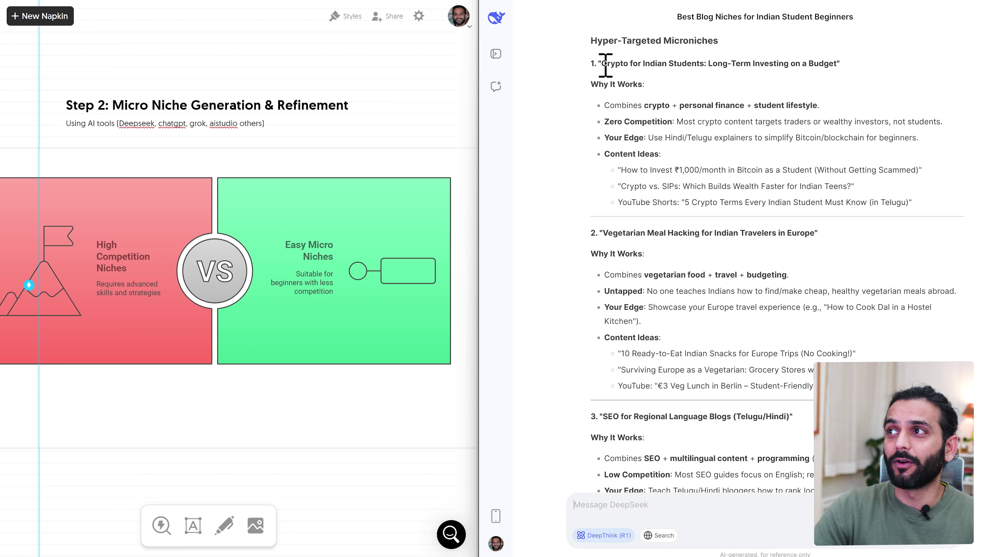
scroll(636, 283, "down", 2)
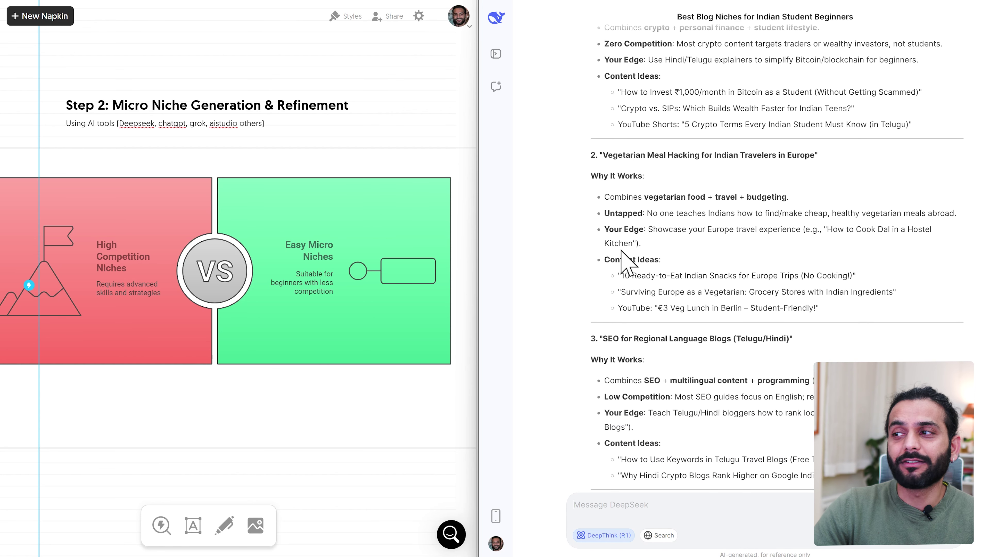
scroll(627, 263, "down", 5)
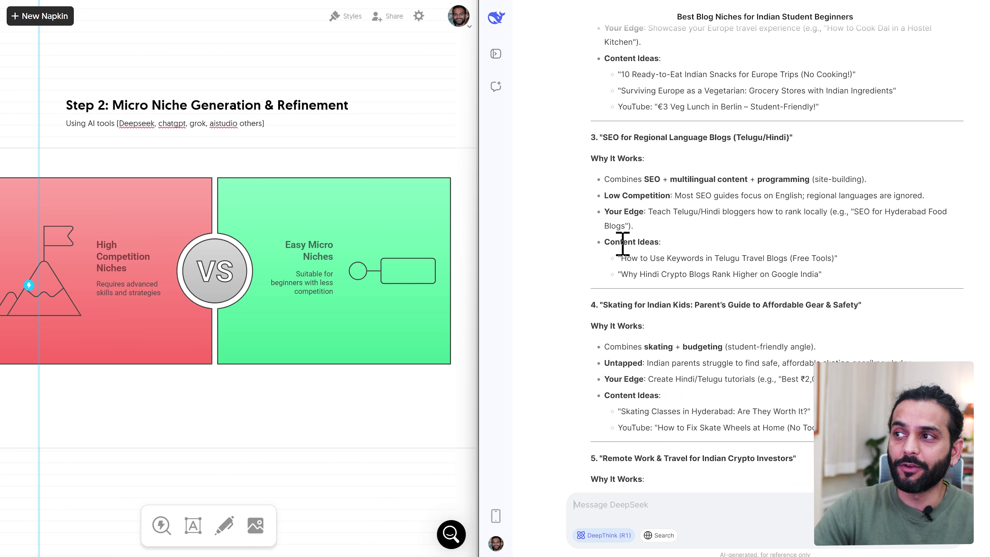
scroll(600, 288, "down", 1)
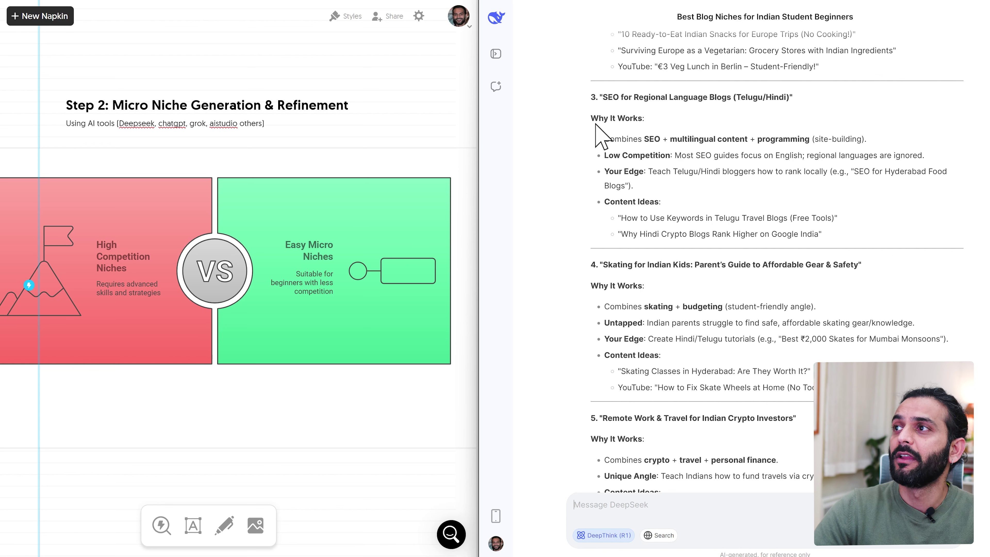
left_click_drag(603, 97, 736, 100)
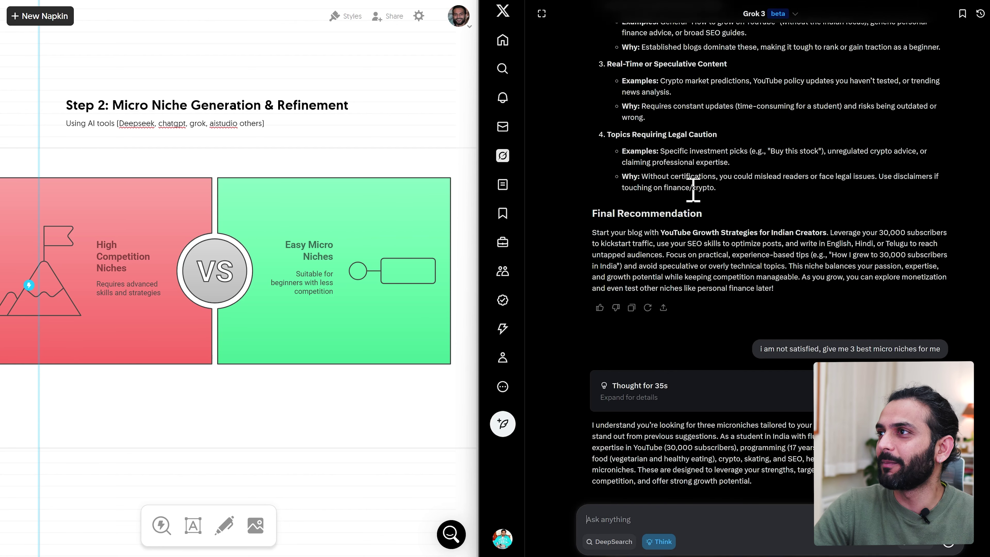
Step: Check Grok's new reply, and examine DeepSeek's regional-language SEO, skating and crypto travel niches along with its niches to avoid
scroll(629, 195, "up", 3)
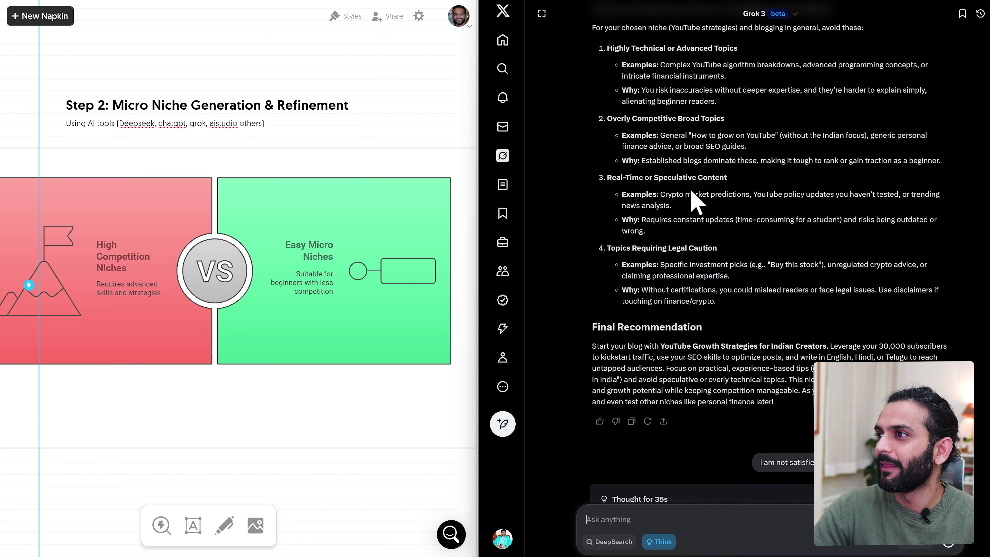
scroll(648, 166, "down", 15)
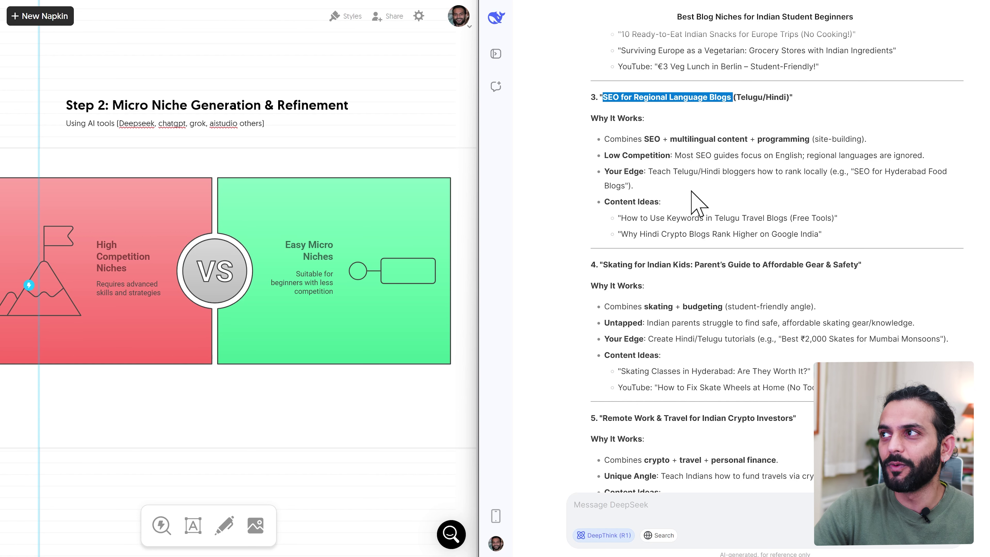
left_click_drag(737, 97, 790, 98)
left_click(708, 124)
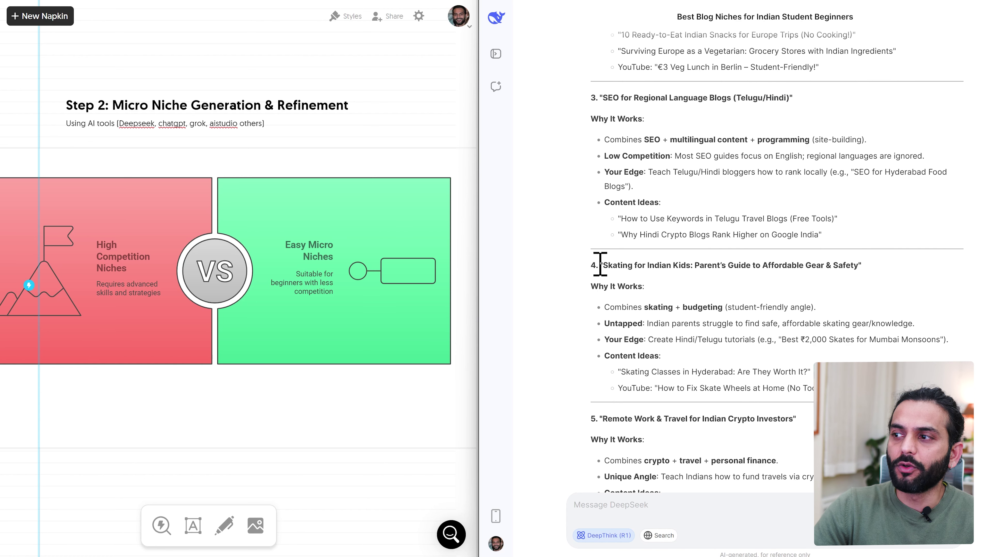
scroll(563, 240, "down", 10)
left_click_drag(593, 331, 702, 437)
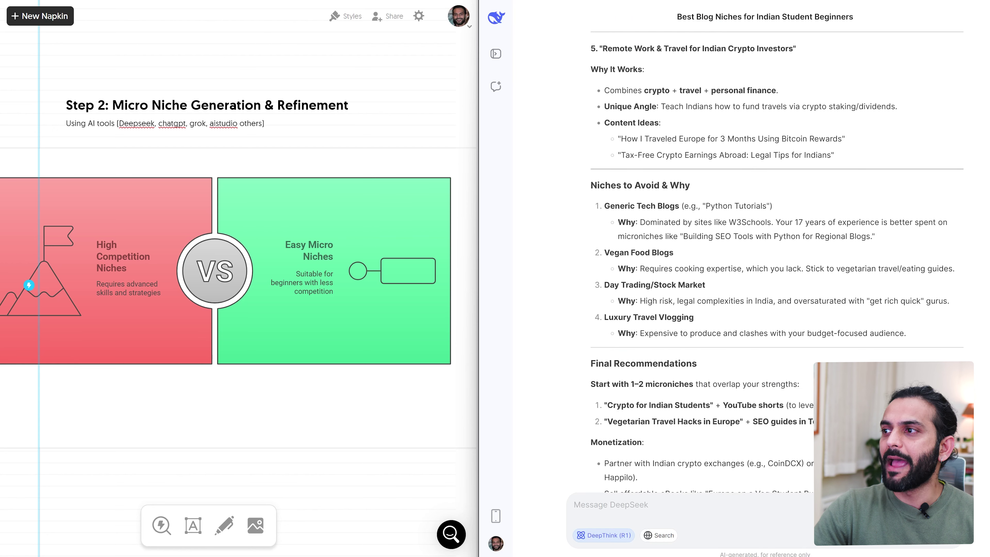
Step: Paste the prompt asking for the best blog niche or microniche into a new DeepSeek message, followed by blank lines
scroll(636, 506, "down", 3)
left_click(636, 506)
key("ctrl+v")
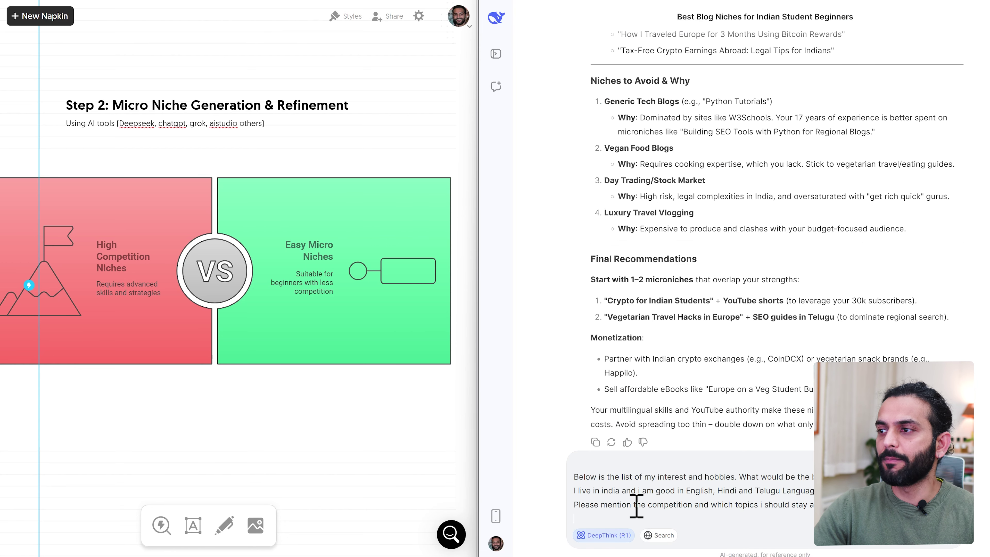
scroll(785, 506, "down", 1)
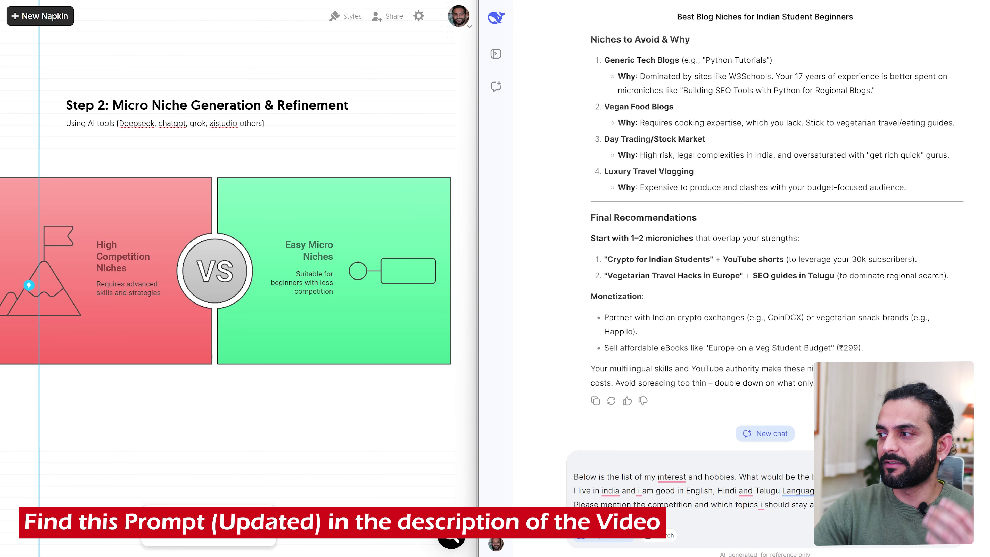
key("shift+Return")
key("shift+Return")
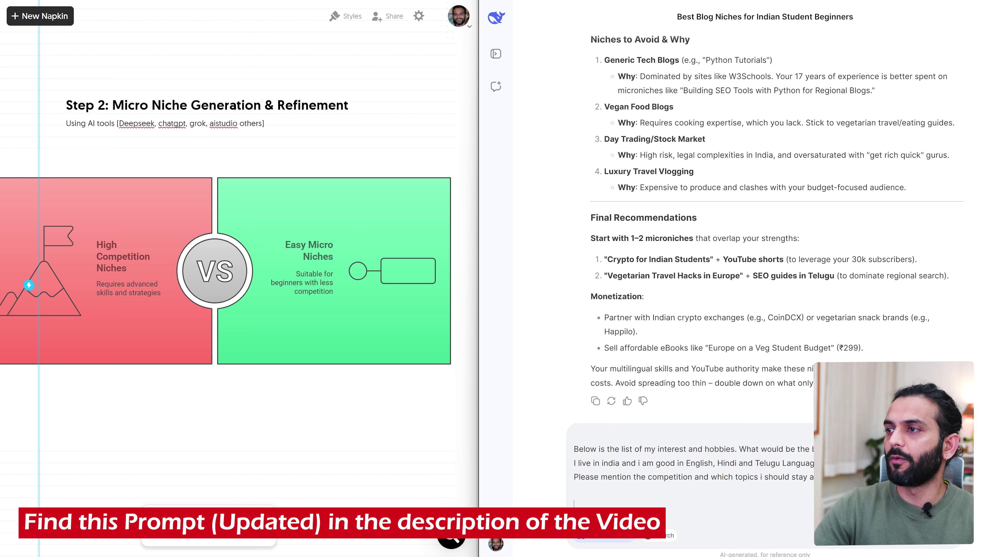
Step: Copy the rural interests list, from organic farming to Local Travel/Tourism, from the Google Docs document into the DeepSeek prompt and send it
key("alt+Tab")
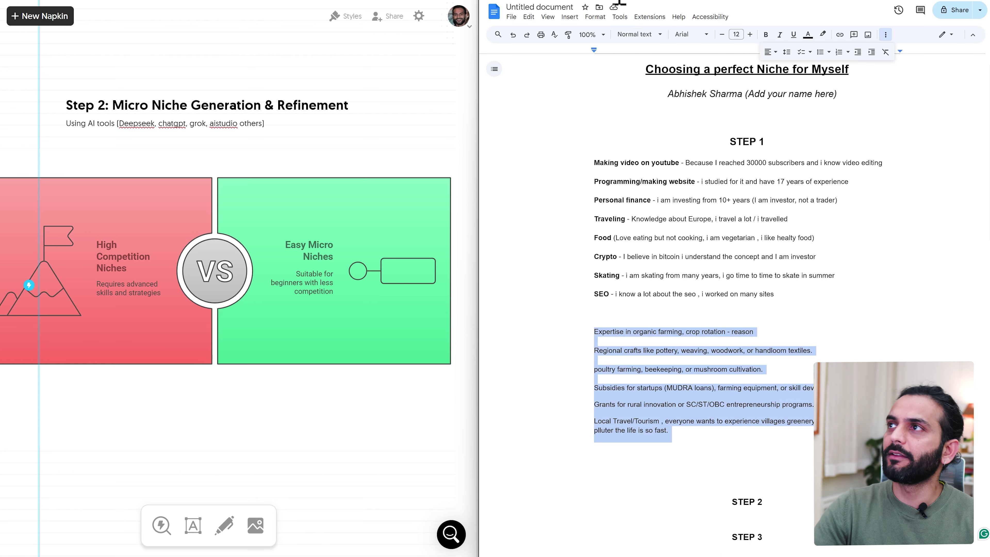
key("ctrl+c")
key("alt+Tab")
key("ctrl+v")
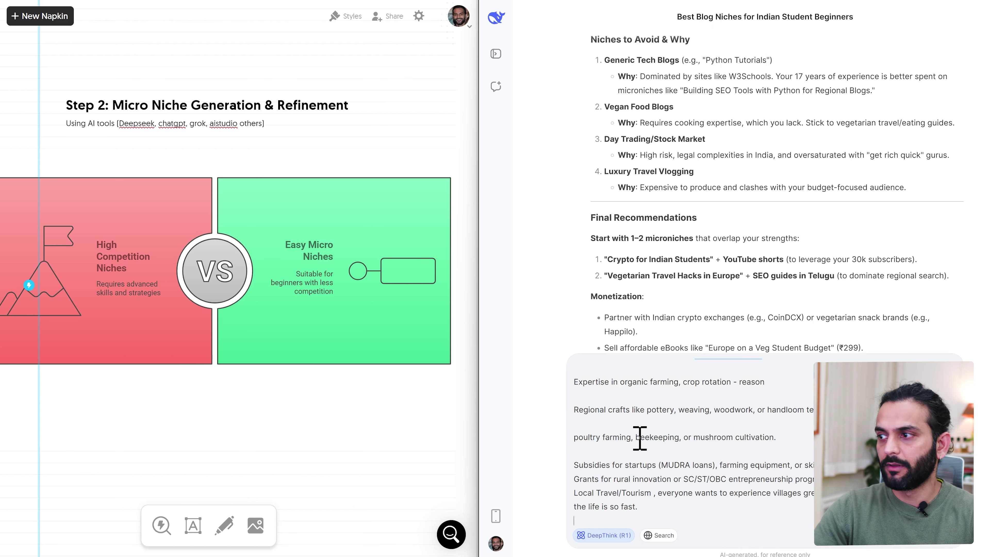
key("ctrl+a")
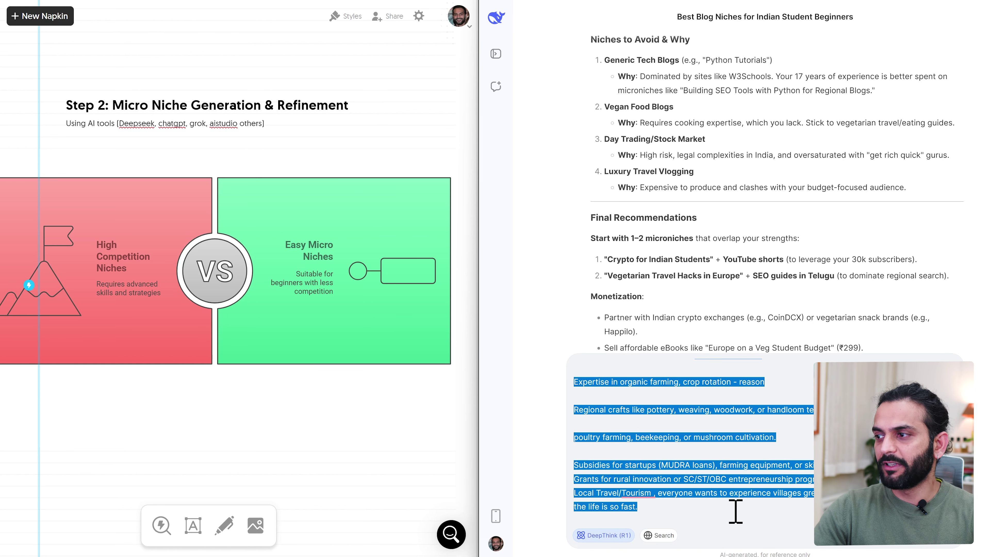
left_click(778, 521)
scroll(778, 522, "up", 3)
key("Return")
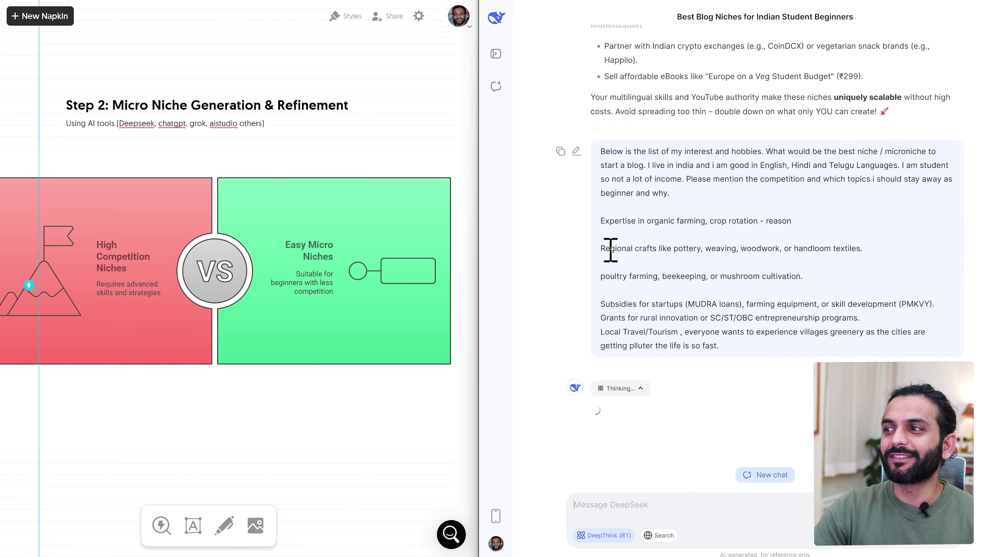
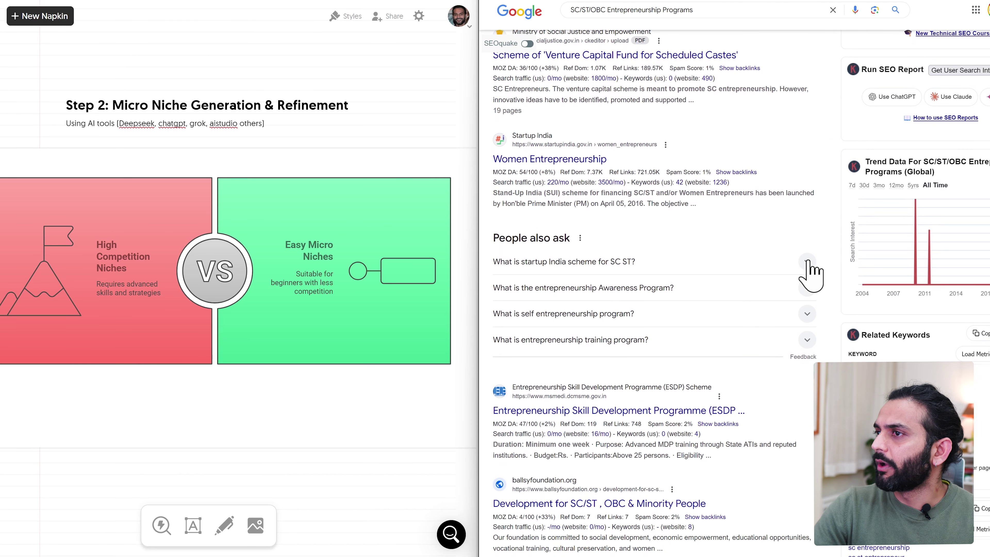
Step: Expand the Google question "What is startup India scheme for SC ST?" and examine its answer and the competing search results
left_click(807, 262)
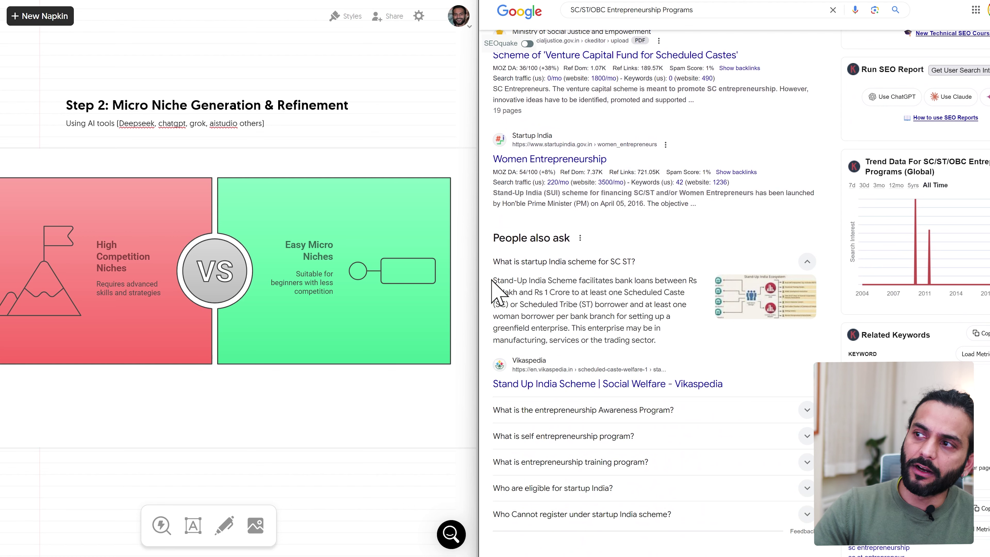
left_click_drag(494, 280, 584, 304)
scroll(586, 304, "down", 3)
scroll(586, 304, "down", 5)
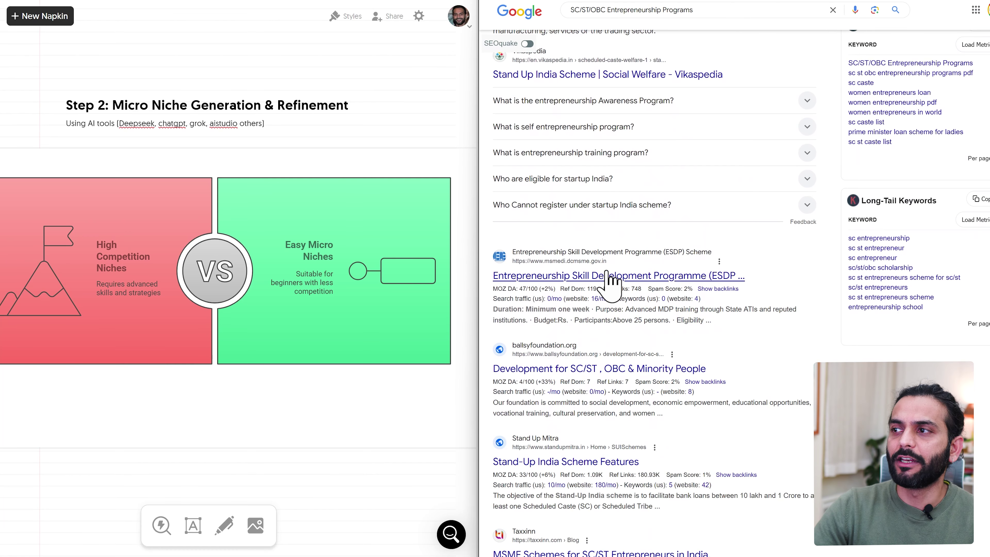
Step: Switch to Grok and examine the Local Travel/Tourism niche, highlighting its heading and the reason it was not chosen
key("alt+Tab")
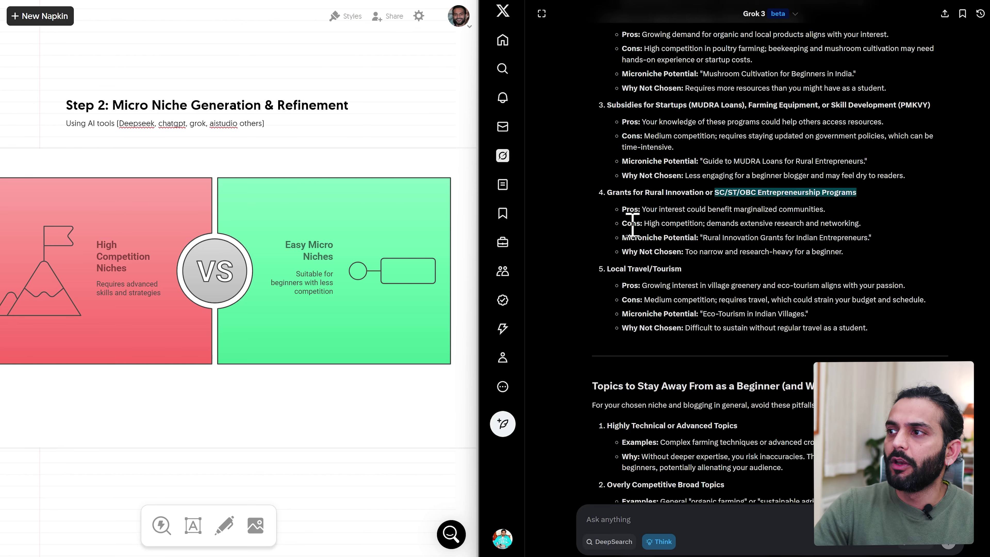
left_click_drag(615, 268, 664, 268)
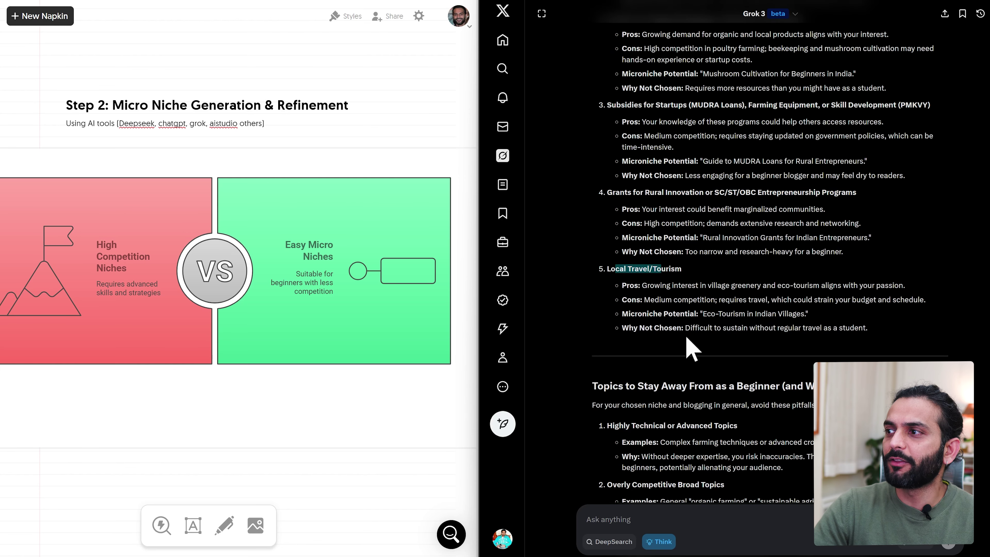
left_click_drag(686, 328, 865, 333)
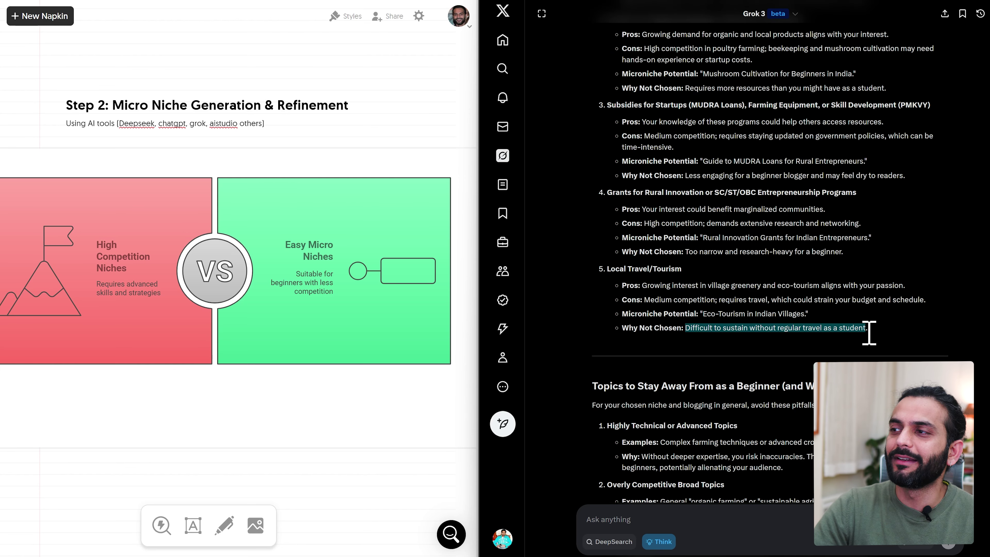
left_click(565, 332)
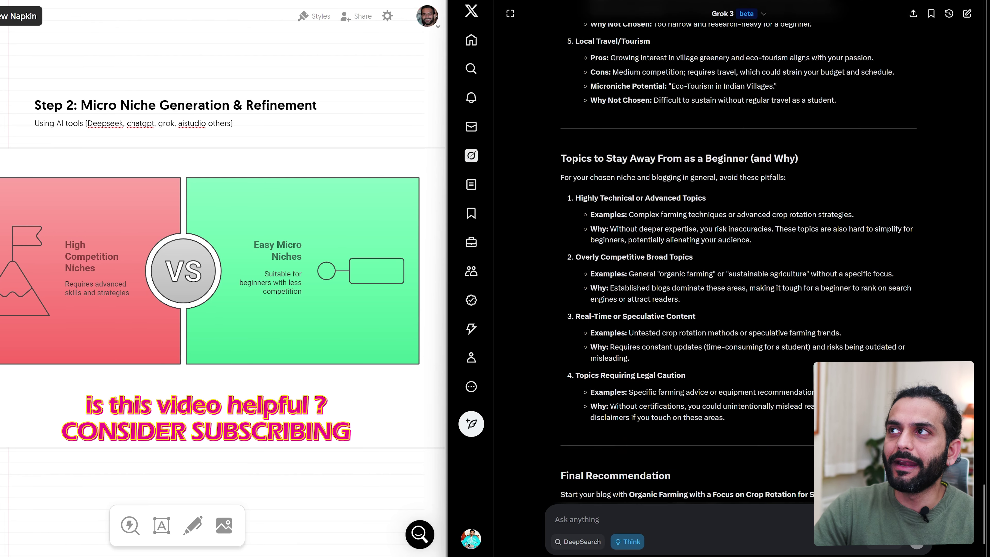
Step: Switch to DeepSeek and review its topics to avoid, competition analysis and top 5 microniches for the rural interests
key("alt+Tab")
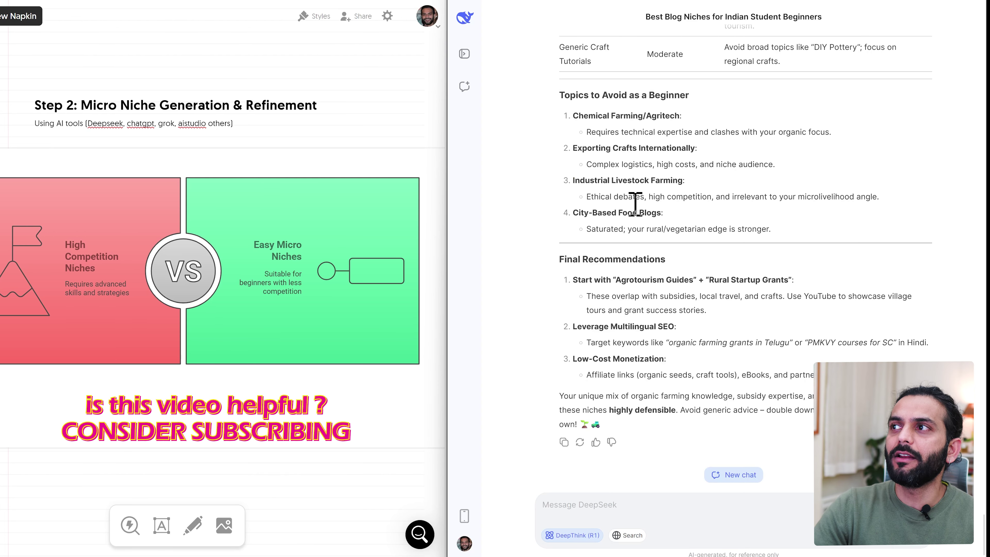
scroll(639, 233, "up", 10)
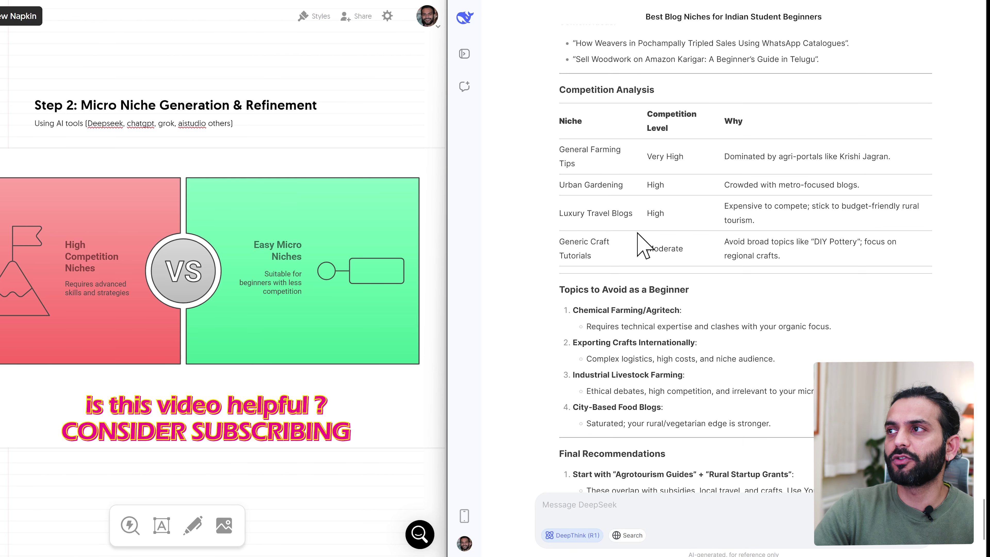
scroll(640, 233, "up", 10)
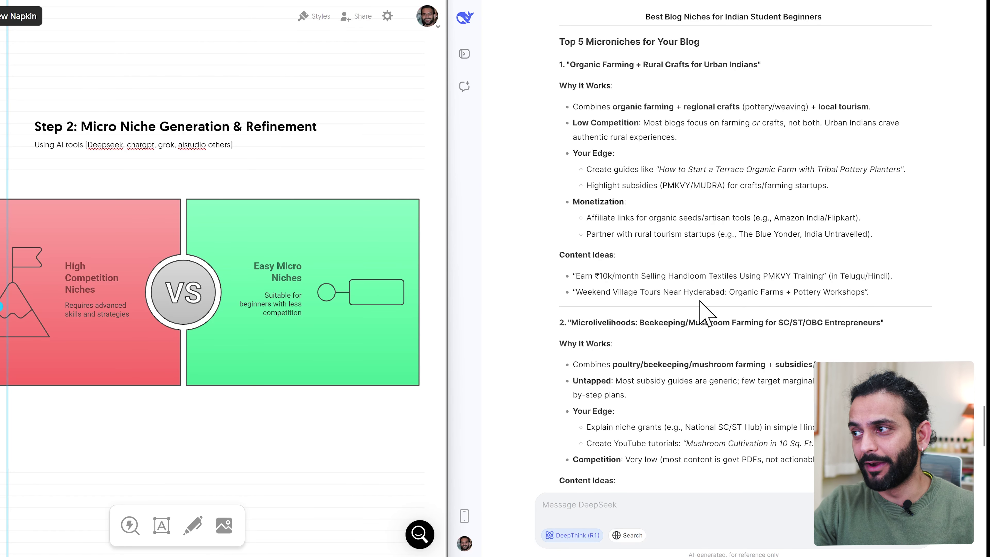
scroll(312, 289, "up", 3)
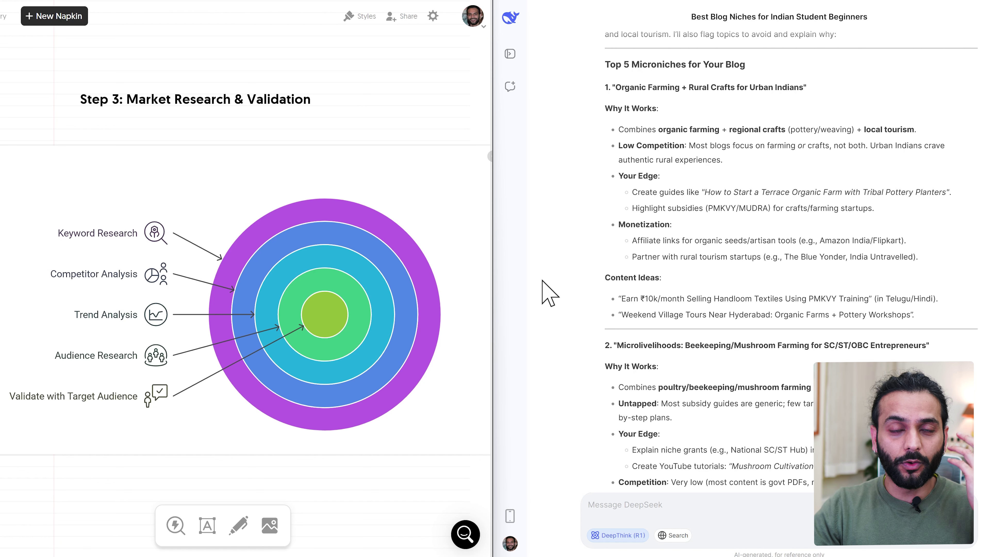
Step: Copy the phrase "Organic Farming" from the heading of DeepSeek's first recommended microniche
scroll(545, 298, "down", 1)
scroll(548, 316, "down", 2)
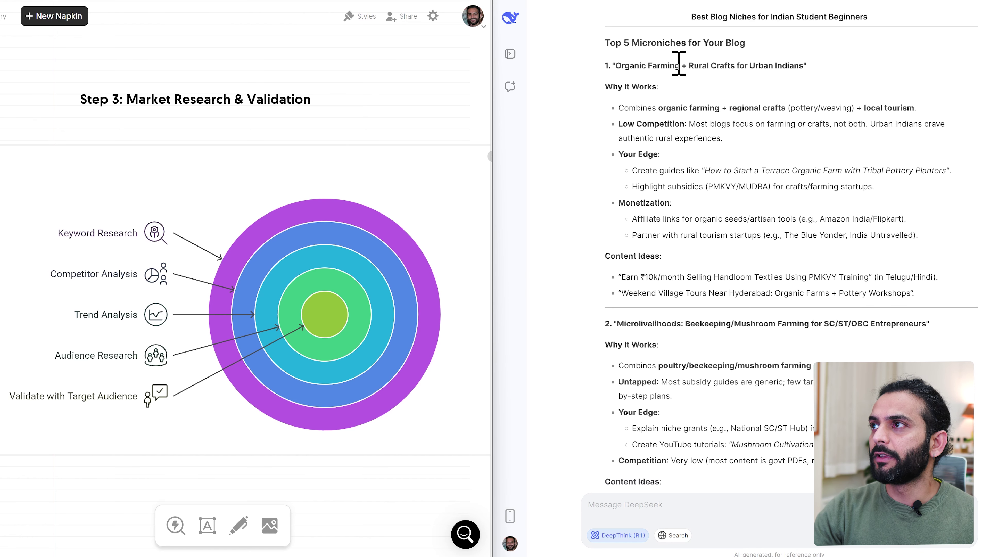
left_click_drag(681, 66, 622, 66)
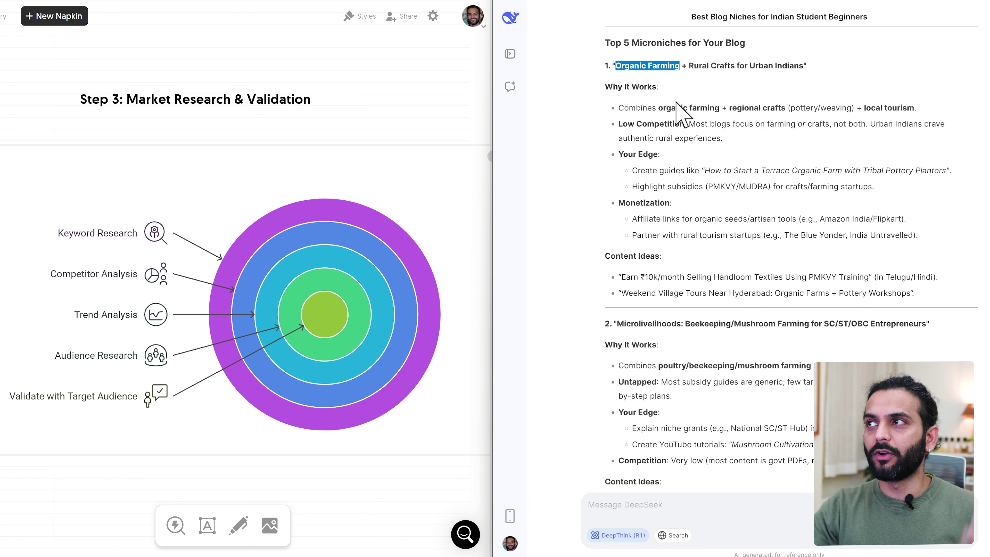
left_click(618, 65)
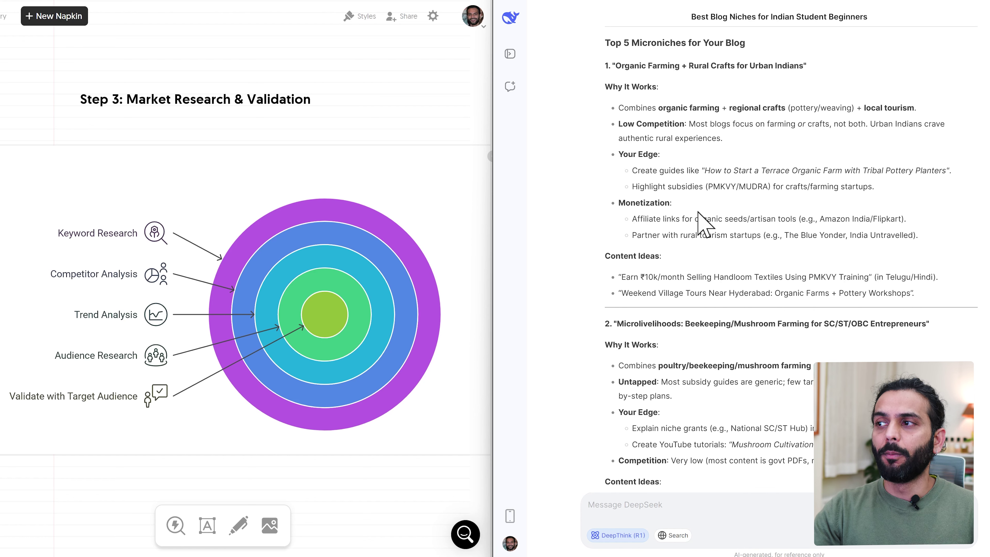
left_click_drag(681, 66, 620, 66)
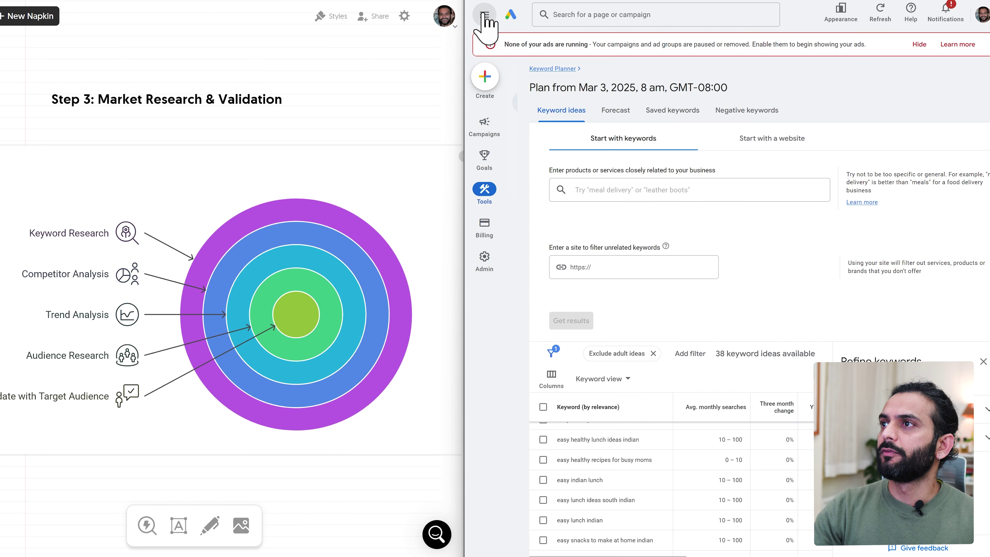
Step: Switch to Google Ads Keyword Planner and enter "Organic Farming" as the seed keyword for discovering new keywords
left_click(483, 16)
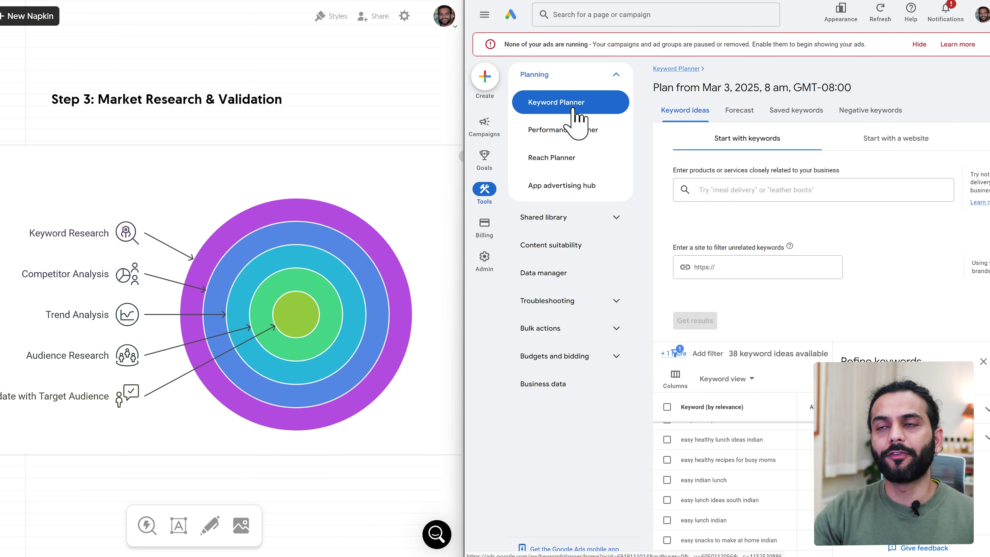
left_click(581, 106)
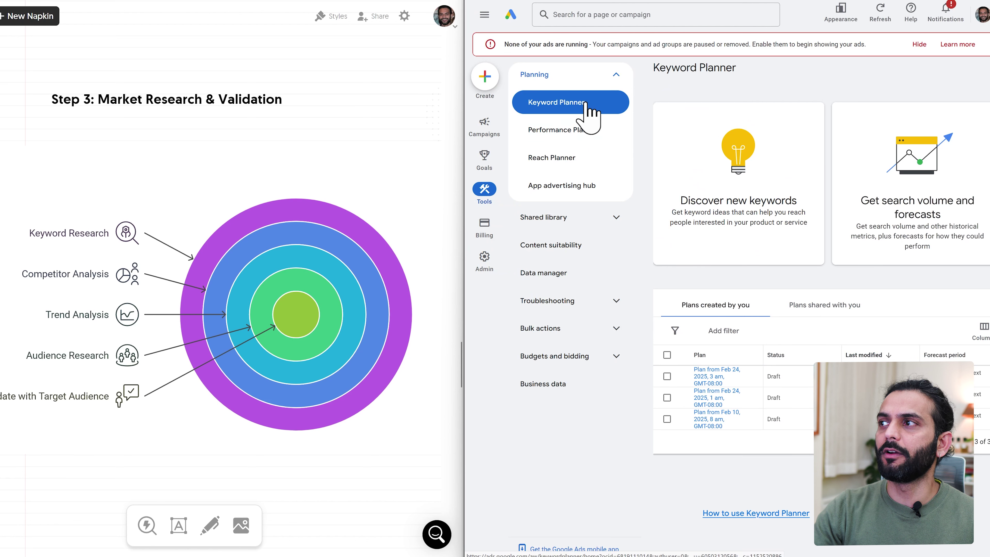
left_click(728, 206)
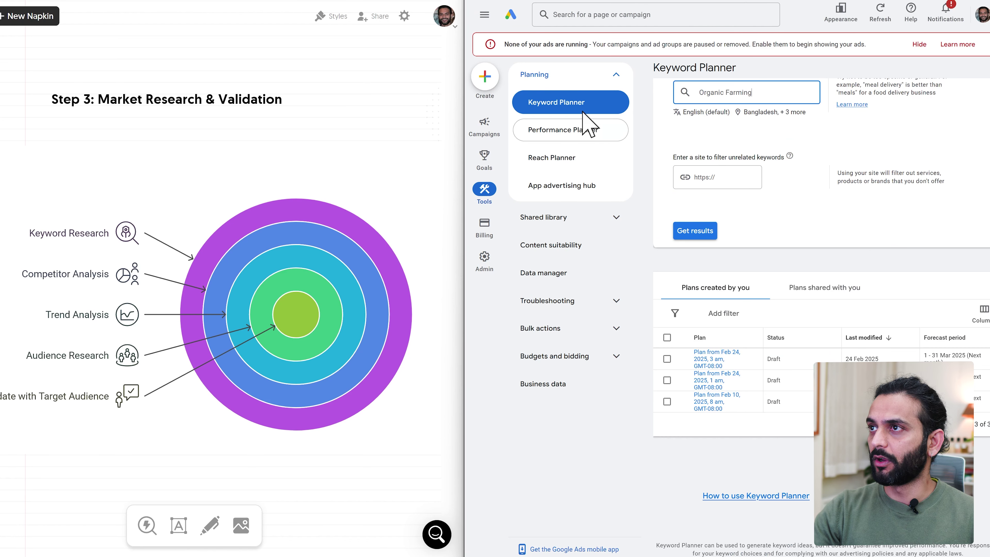
left_click(484, 13)
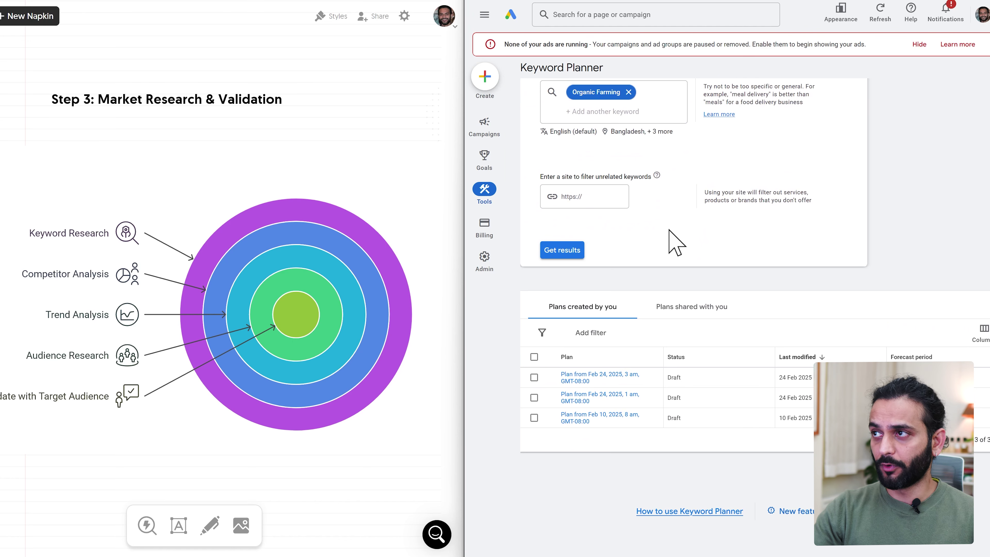
scroll(659, 207, "up", 1)
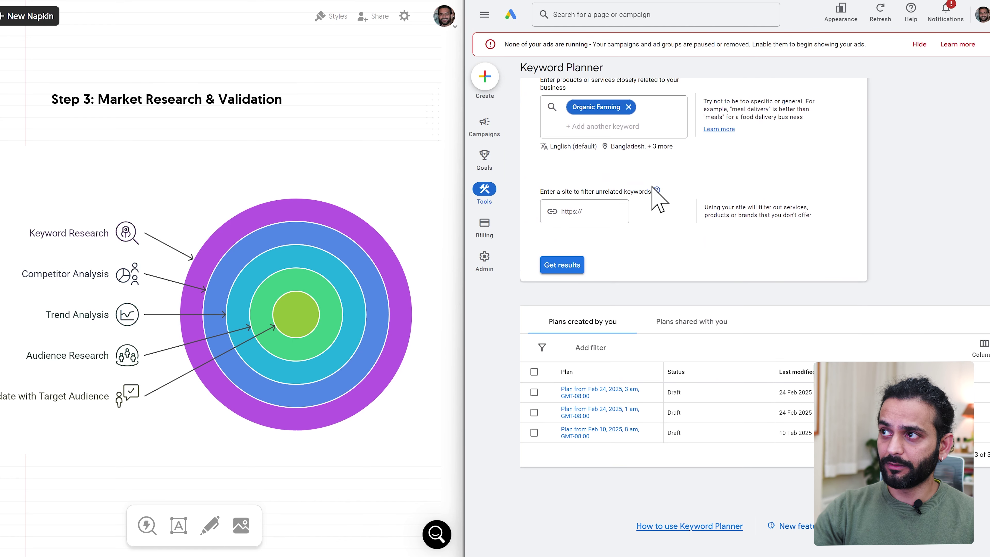
Step: Check the language and target country options, keep them as they are, and generate keyword ideas for Organic Farming
left_click(576, 148)
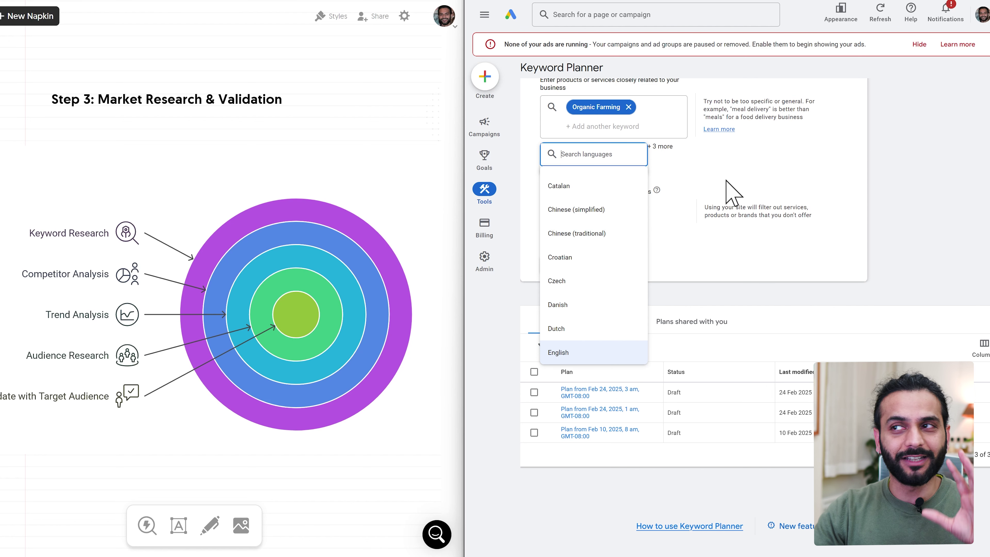
left_click(713, 177)
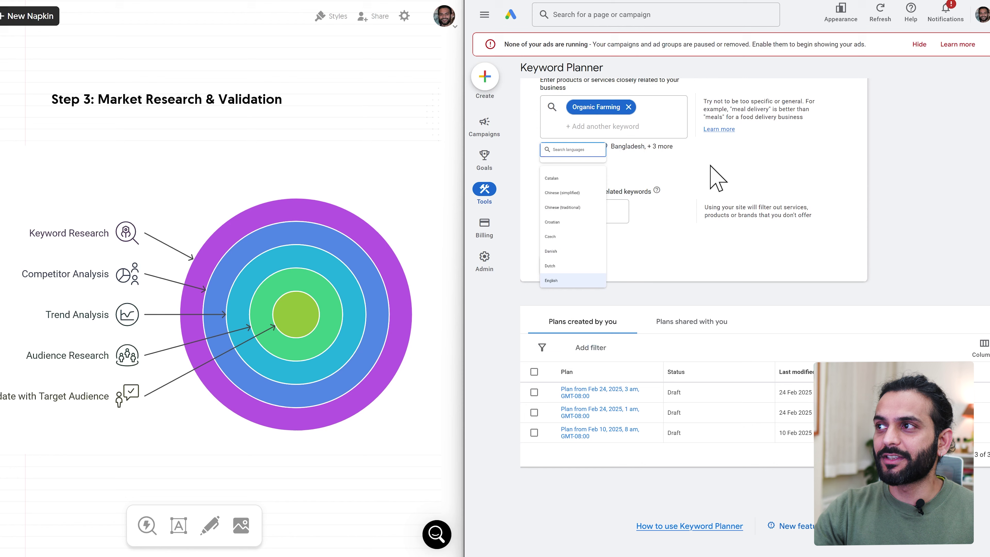
left_click(632, 147)
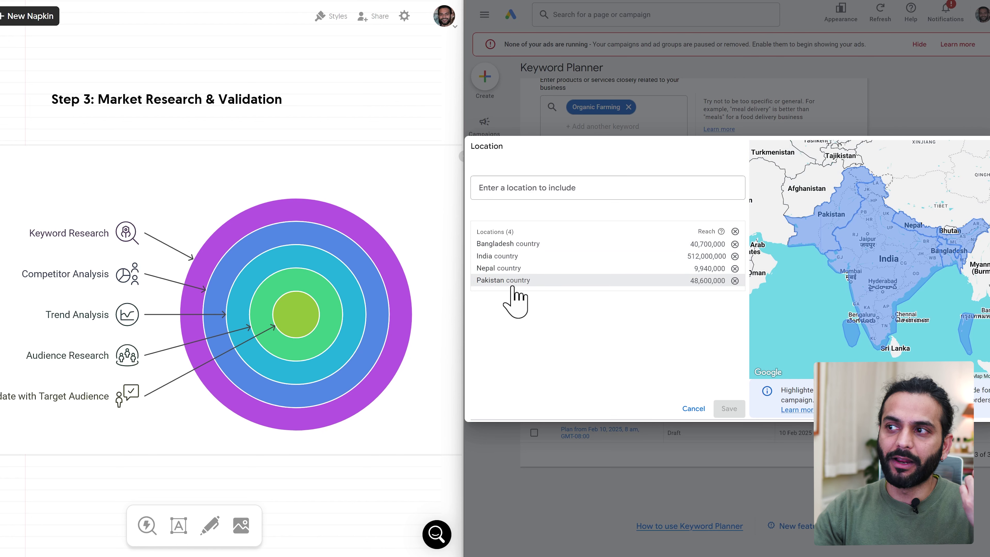
left_click(693, 410)
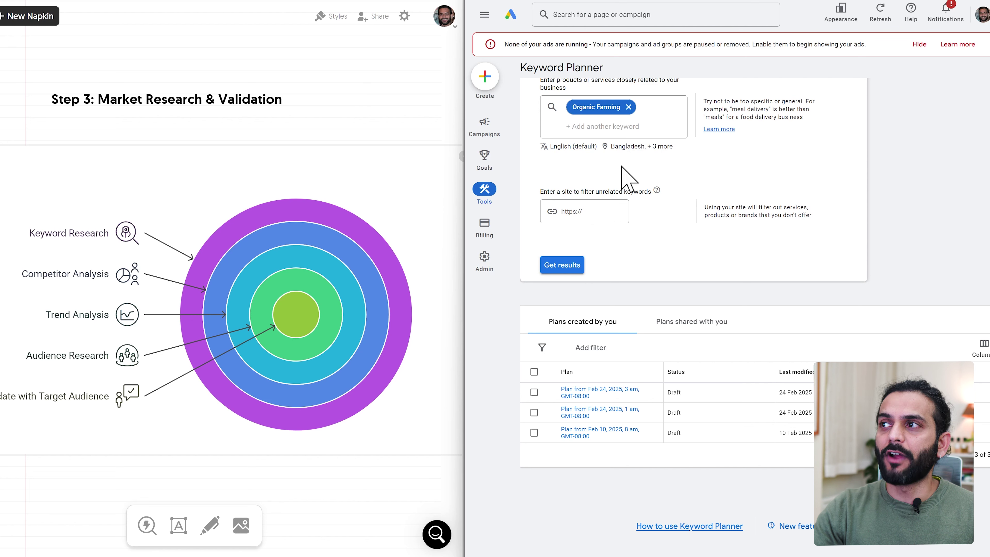
left_click(562, 268)
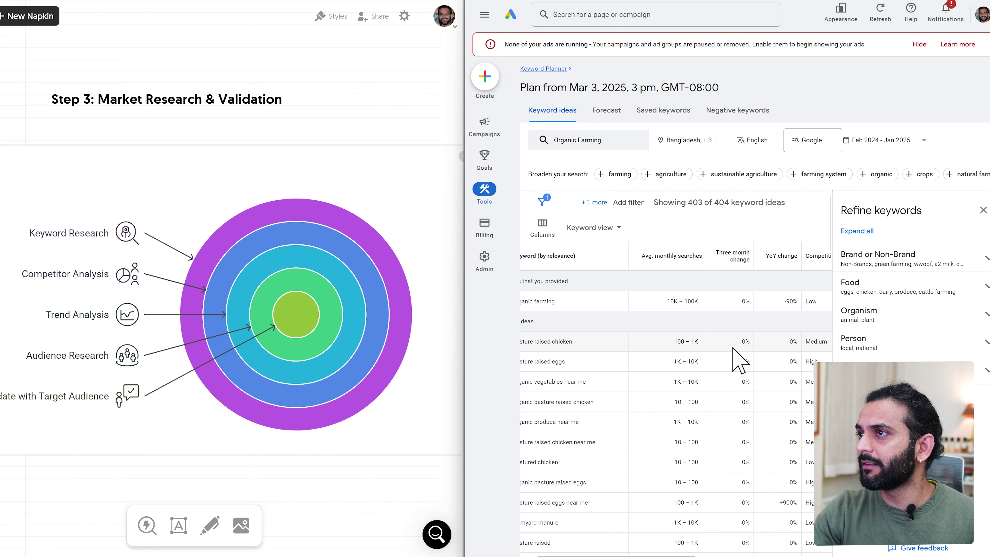
Step: Examine the Organic Farming keyword ideas, comparing their monthly searches, year-over-year change and competition
scroll(797, 226, "down", 3)
scroll(794, 226, "up", 3)
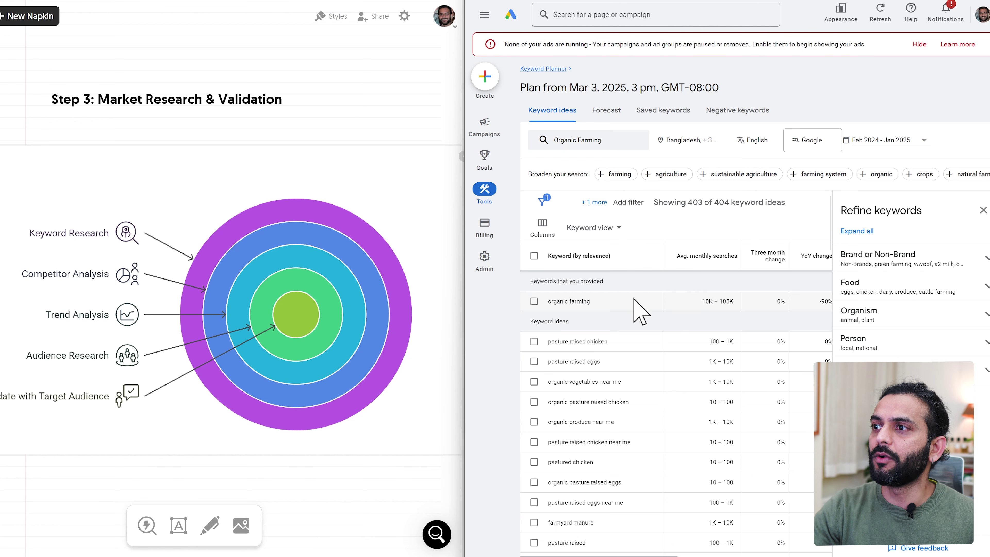
scroll(743, 332, "right", 3)
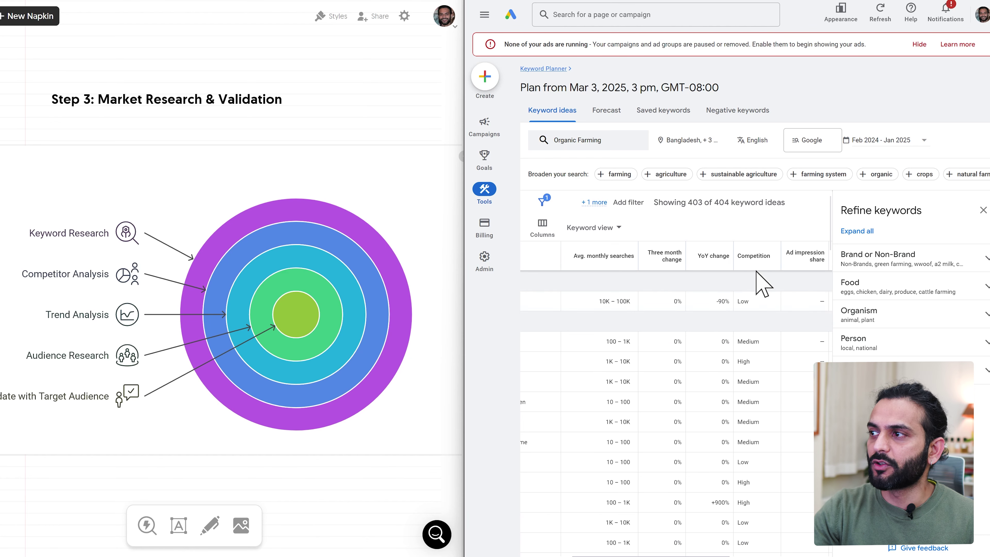
double_click(722, 301)
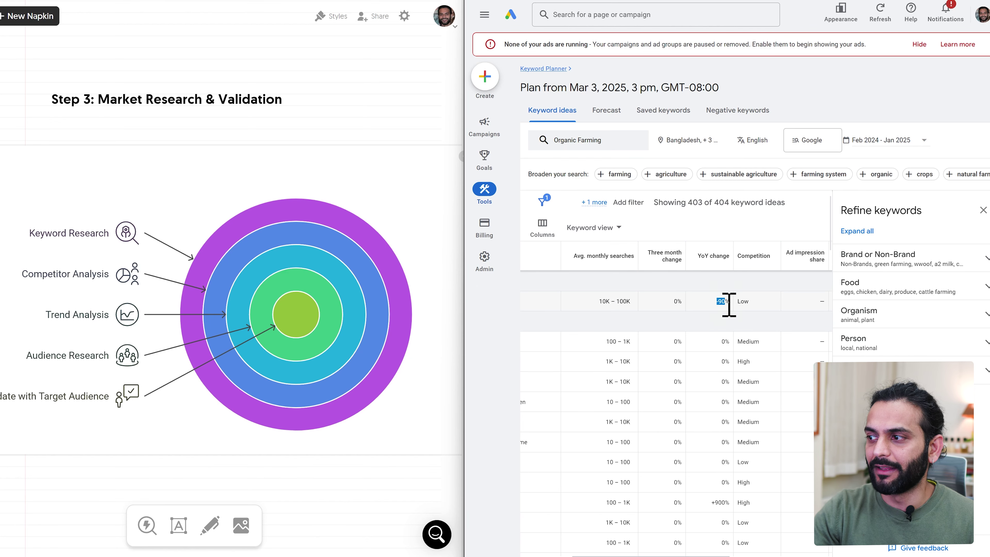
scroll(725, 304, "left", 3)
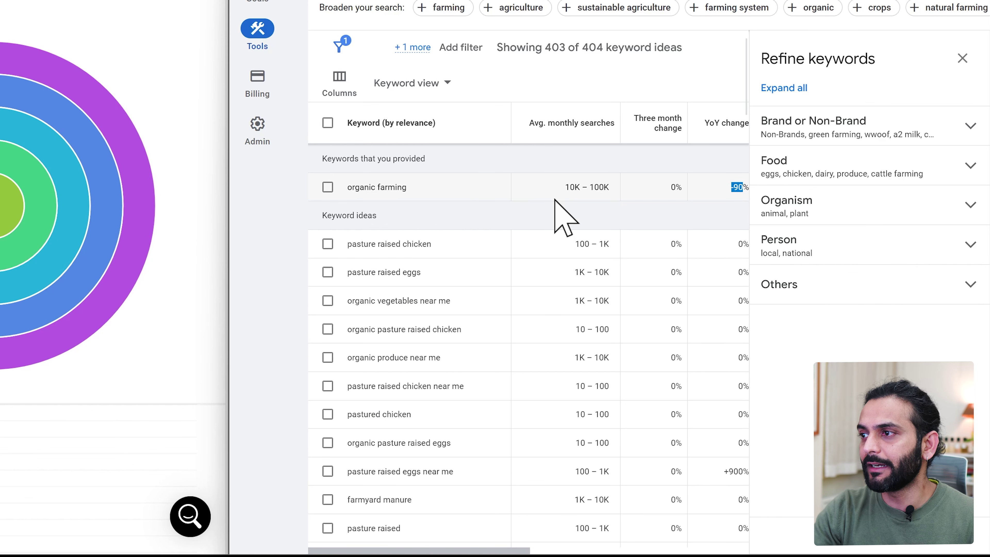
scroll(470, 365, "down", 2)
scroll(481, 403, "up", 2)
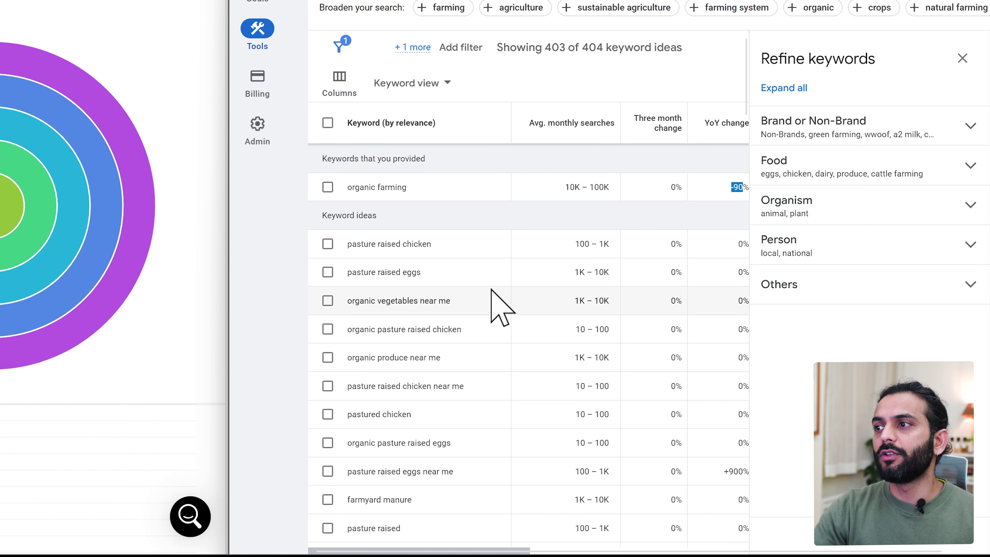
scroll(491, 291, "down", 3)
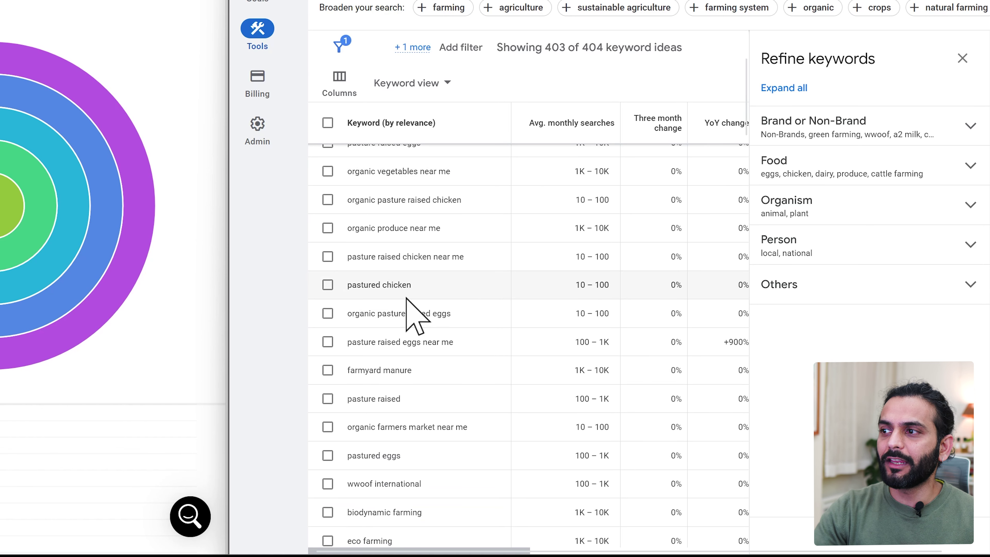
scroll(528, 292, "down", 3)
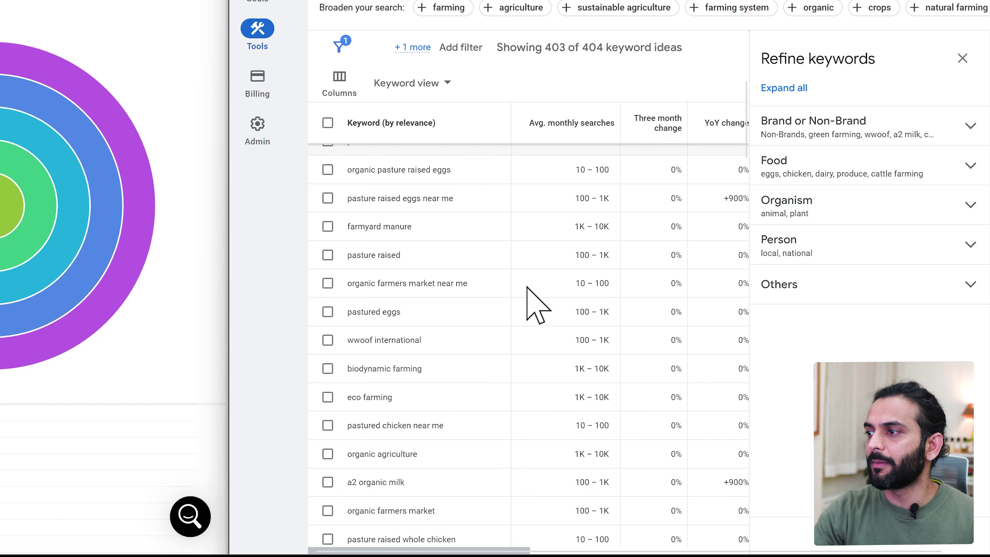
scroll(530, 305, "down", 2)
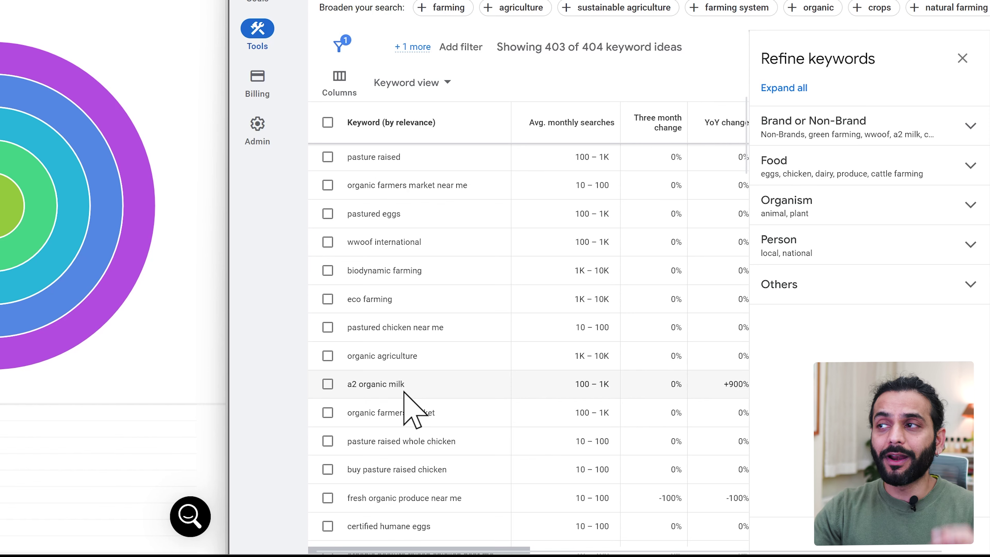
Step: Inspect the "a2 organic milk" keyword's competition and bids, highlighting its name and average monthly searches
scroll(641, 448, "right", 5)
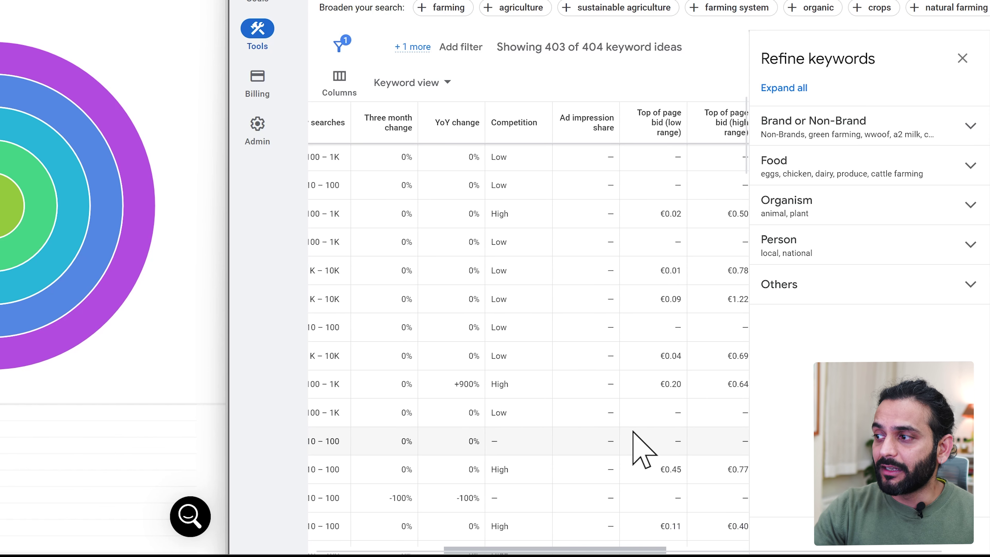
scroll(464, 414, "left", 8)
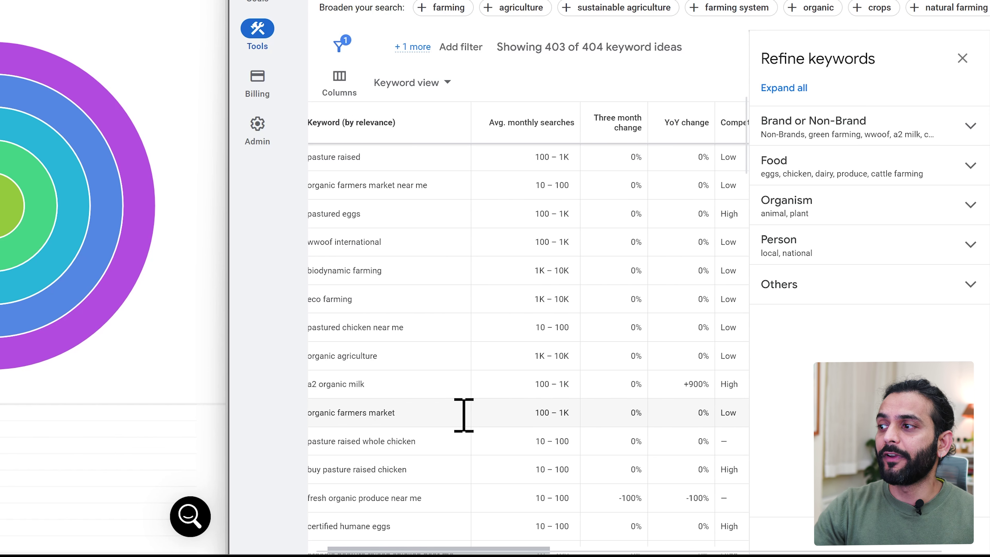
scroll(463, 415, "left", 1)
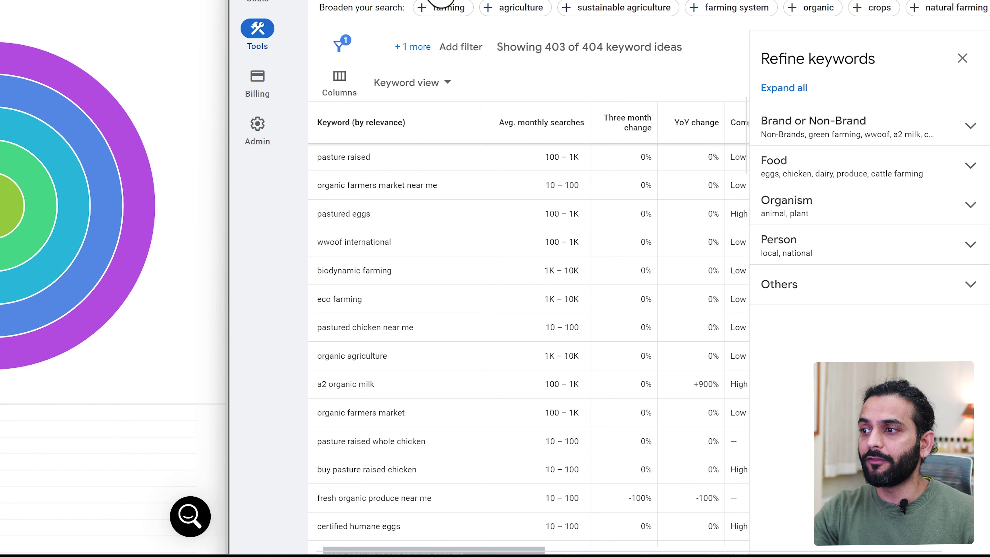
left_click_drag(374, 384, 316, 385)
scroll(524, 409, "right", 1)
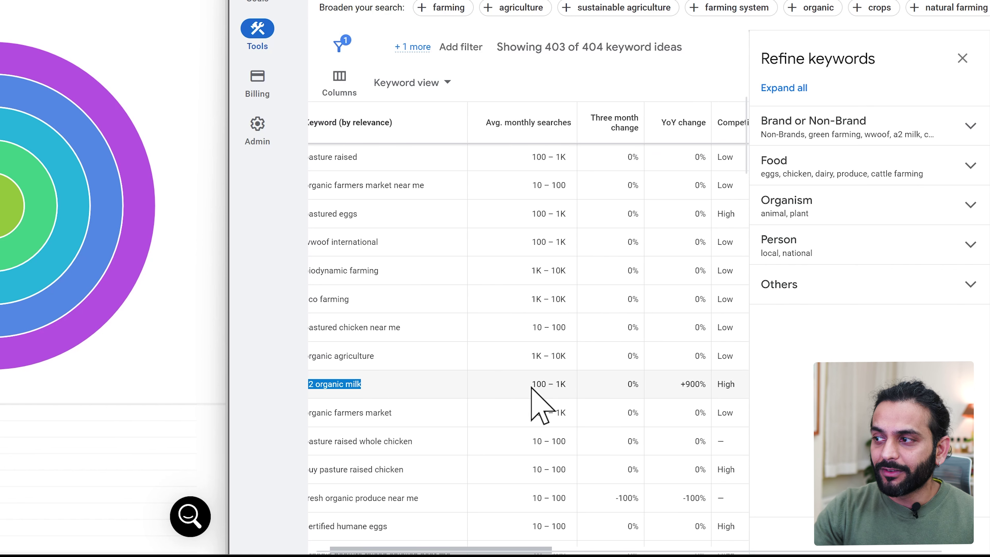
left_click_drag(536, 384, 568, 384)
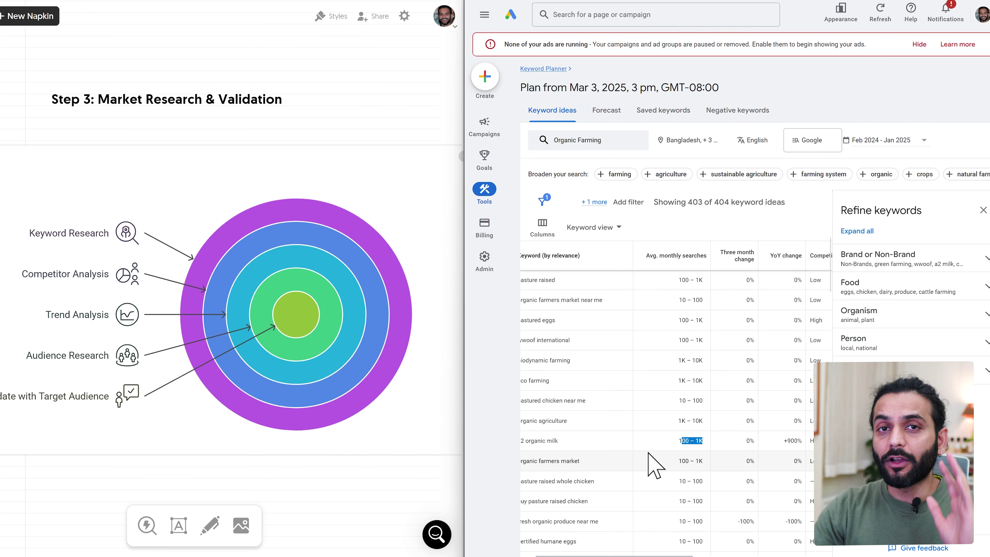
Step: Set the keyword ideas' language to Hindi
scroll(655, 464, "up", 3)
scroll(655, 464, "left", 2)
scroll(639, 446, "up", 3)
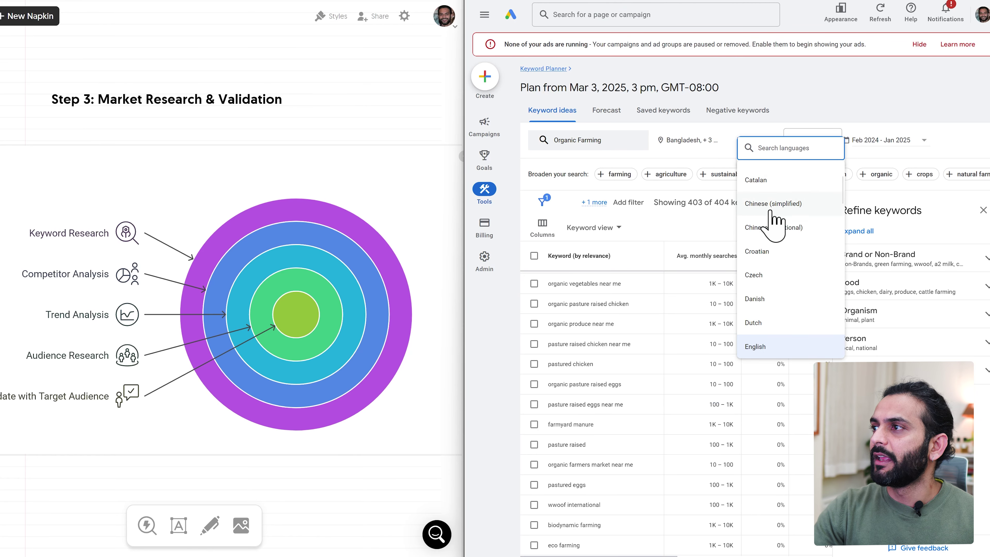
type("hindi")
left_click(776, 179)
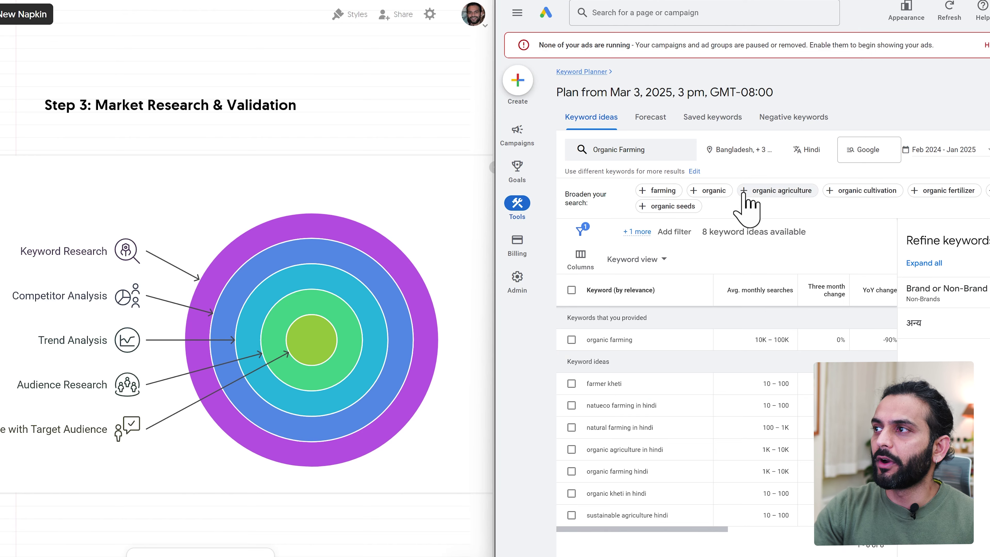
Step: Add "organic agriculture" to the seed keywords, regenerate the results and review the Hindi keyword ideas
left_click(552, 13)
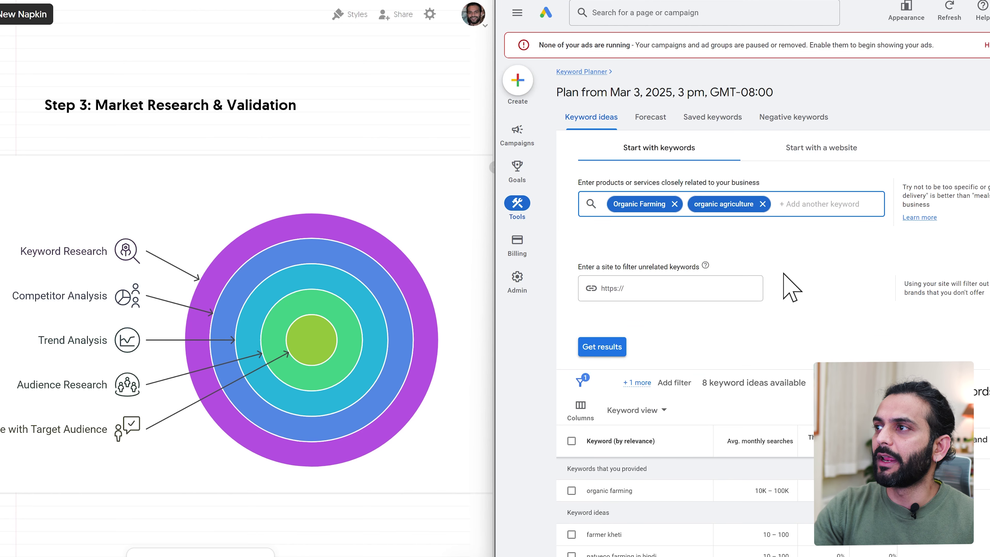
left_click(600, 348)
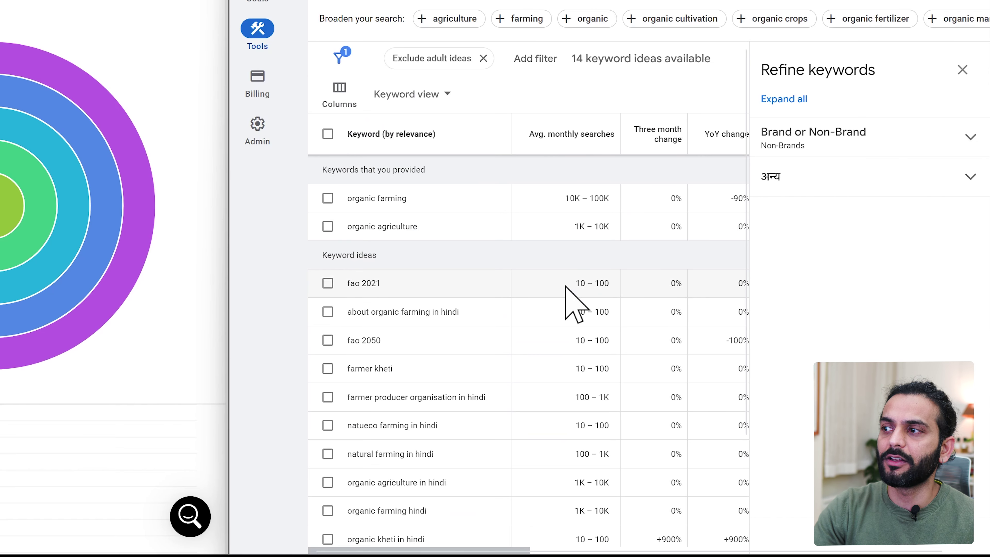
scroll(567, 291, "down", 3)
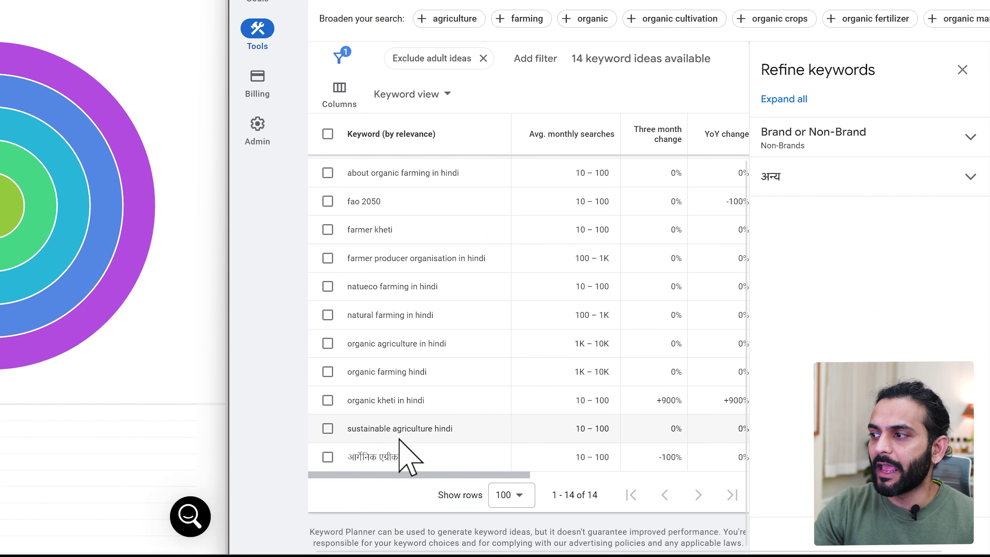
scroll(489, 425, "up", 2)
scroll(489, 422, "up", 2)
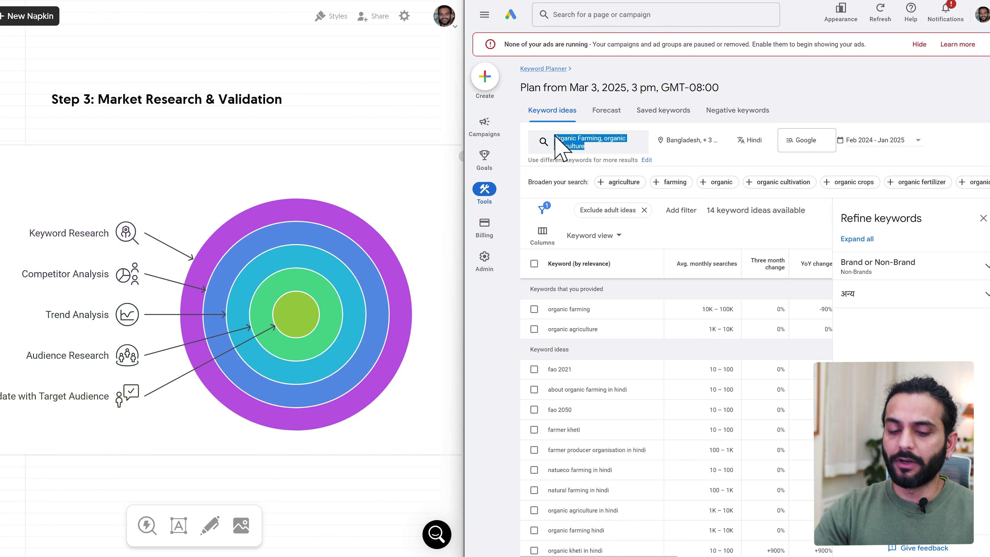
Step: Switch to Google Search, search for the seed keyword "Organic Farming" and check its SEO, off-page and on-page difficulty scores
left_click(546, 139)
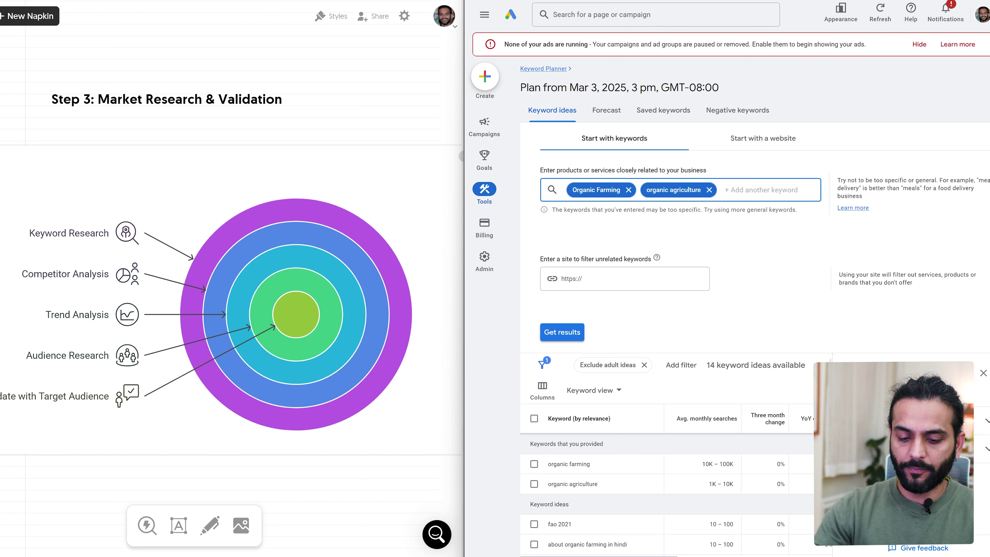
left_click(685, 197)
type("Organic Farming")
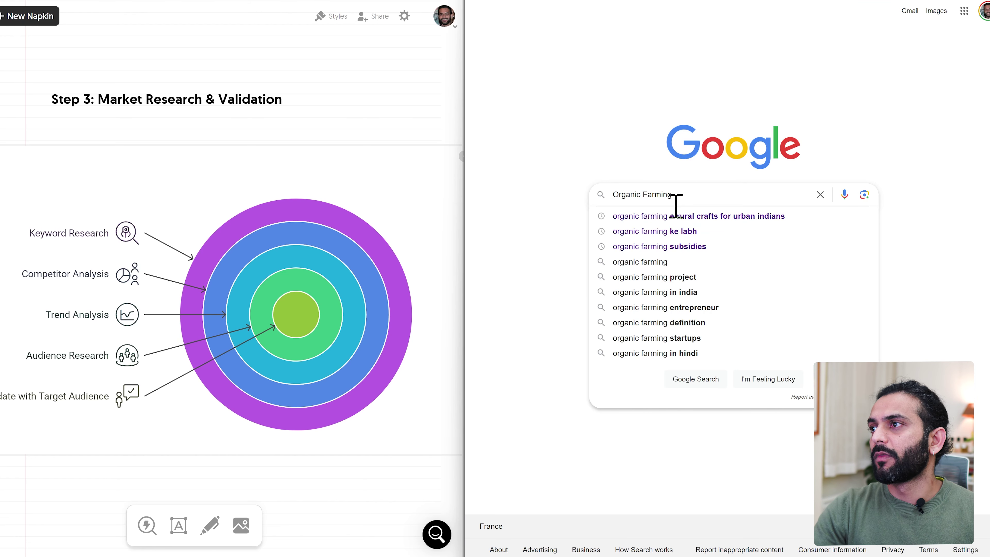
key("Return")
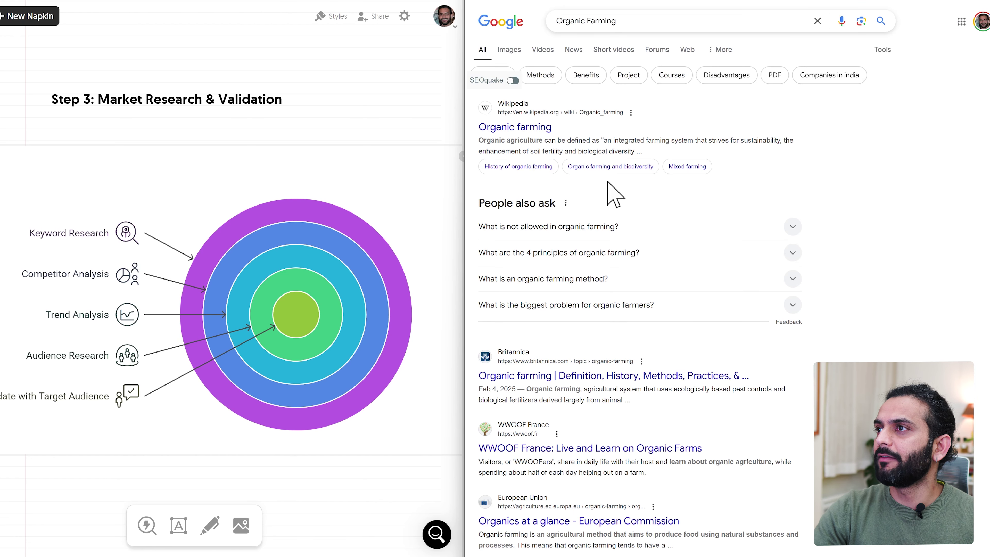
scroll(806, 280, "right", 1)
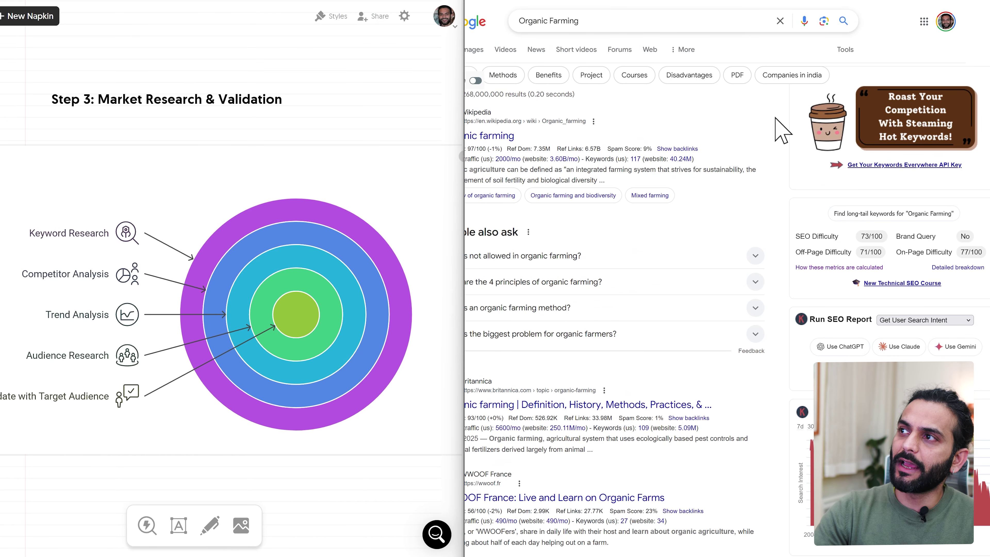
scroll(758, 252, "left", 1)
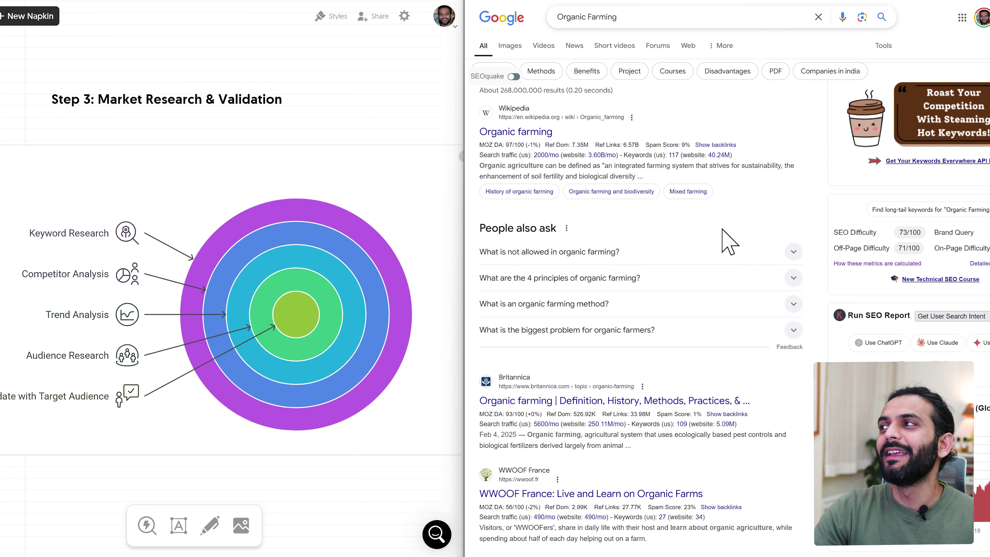
scroll(740, 226, "right", 1)
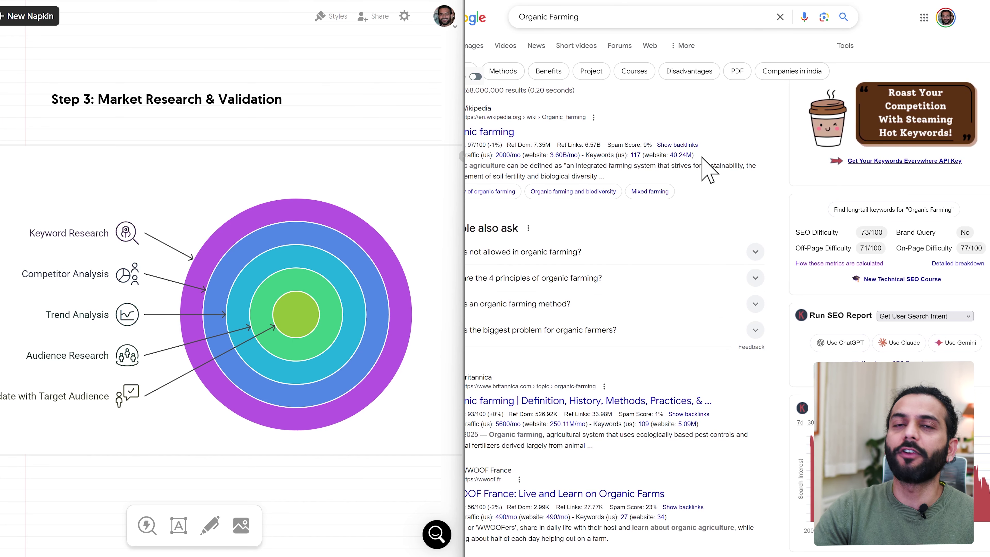
scroll(702, 160, "left", 1)
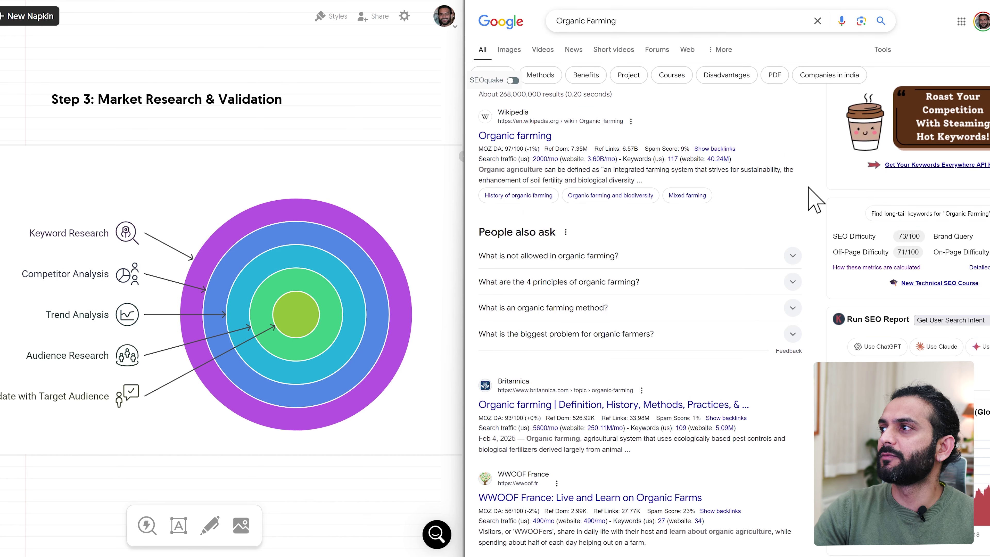
Step: Copy "types of organic farming" from the related keywords and run a Google search for it
scroll(827, 284, "down", 10)
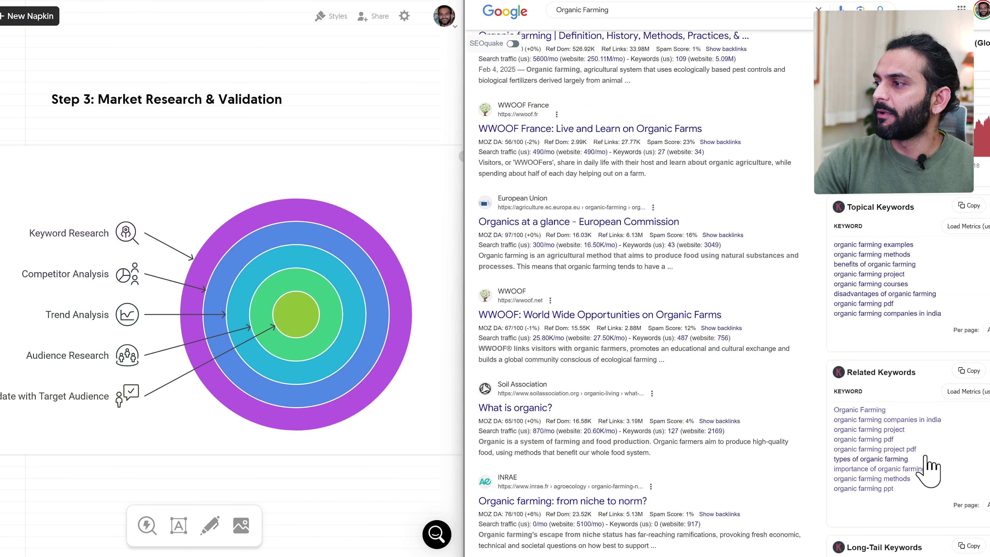
left_click_drag(859, 460, 833, 461)
key("ctrl+c")
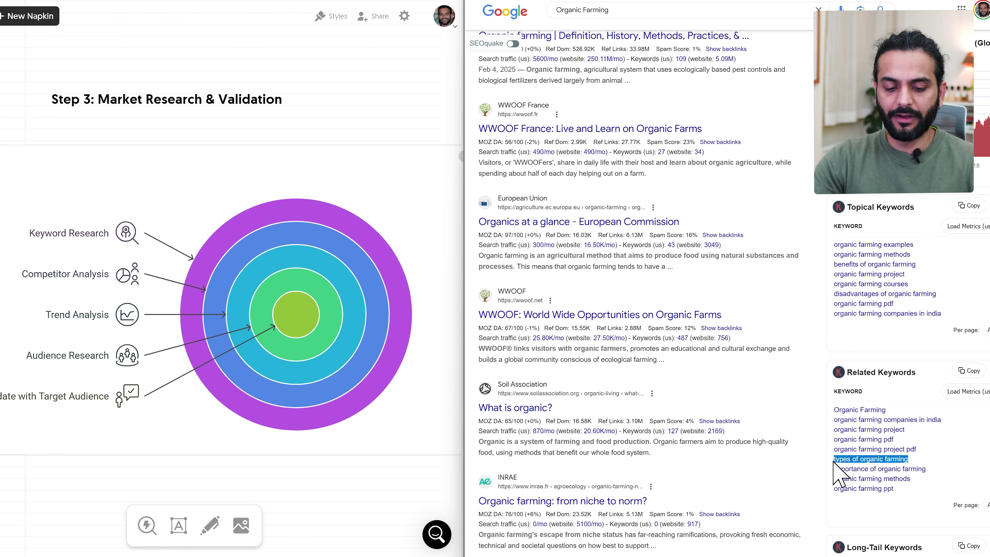
scroll(749, 343, "up", 10)
left_click_drag(634, 22, 536, 24)
key("ctrl+v")
key("Return")
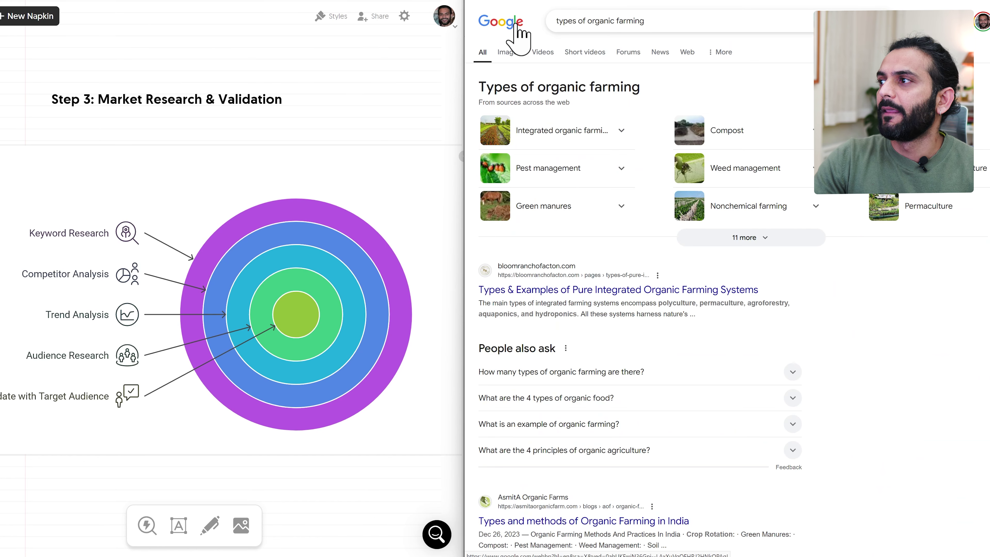
Step: Examine the keyword's difficulty scores and search trend, and the first ranking pages' domain authority, referring domains and traffic
scroll(812, 378, "down", 1)
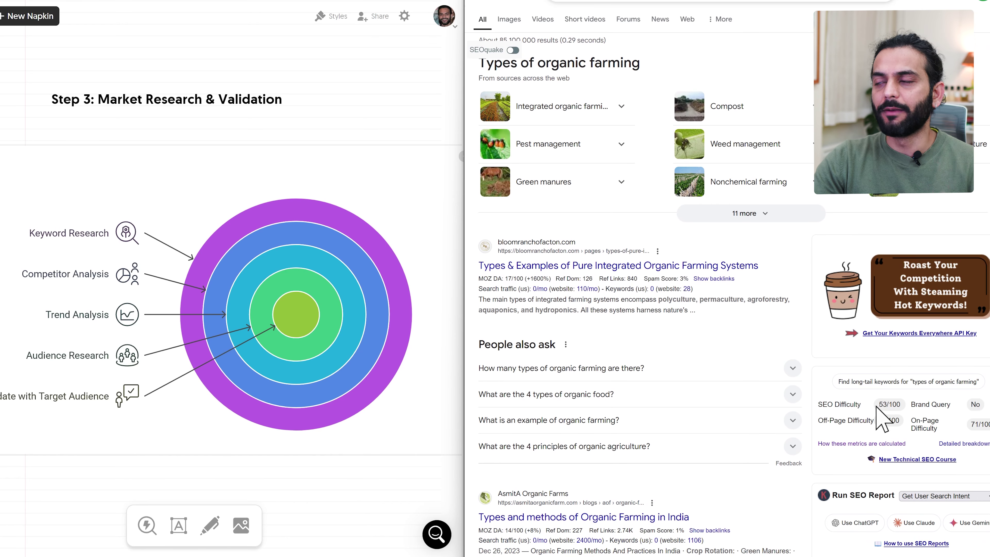
scroll(872, 246, "down", 2)
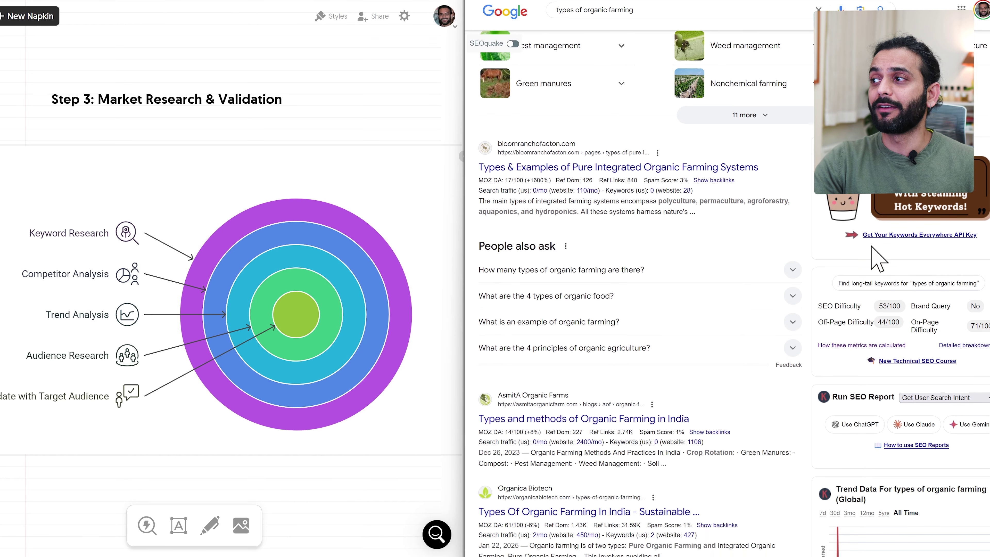
scroll(840, 306, "down", 2)
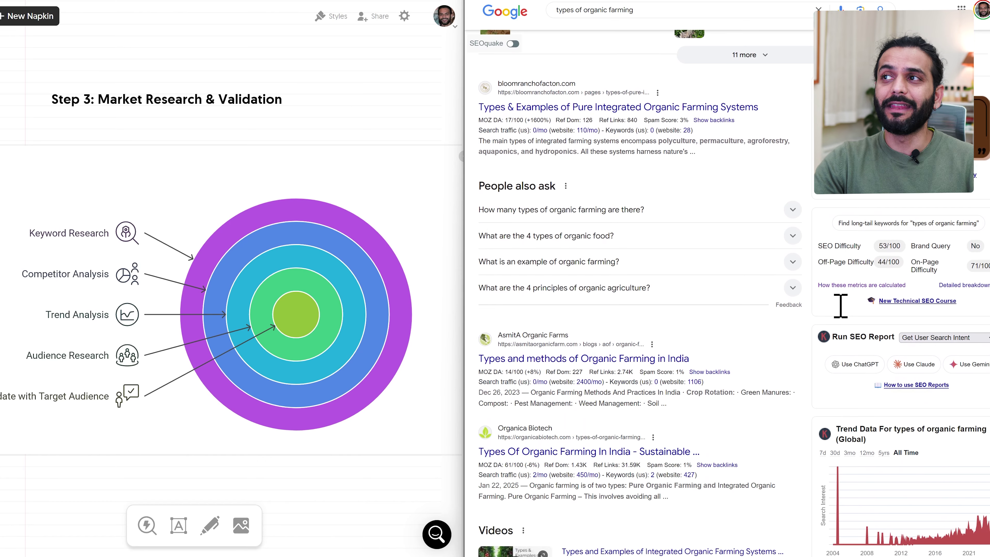
scroll(842, 318, "down", 1)
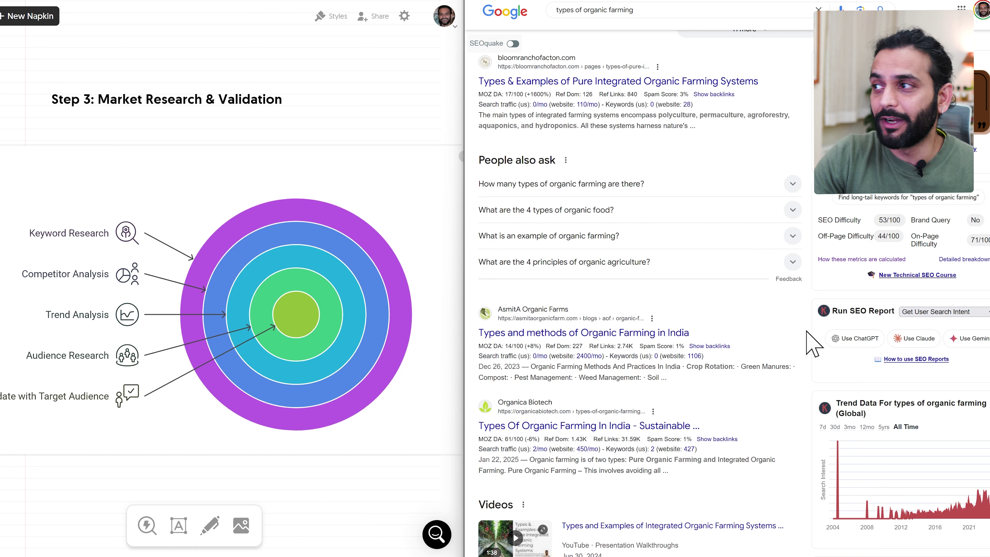
scroll(620, 269, "up", 2)
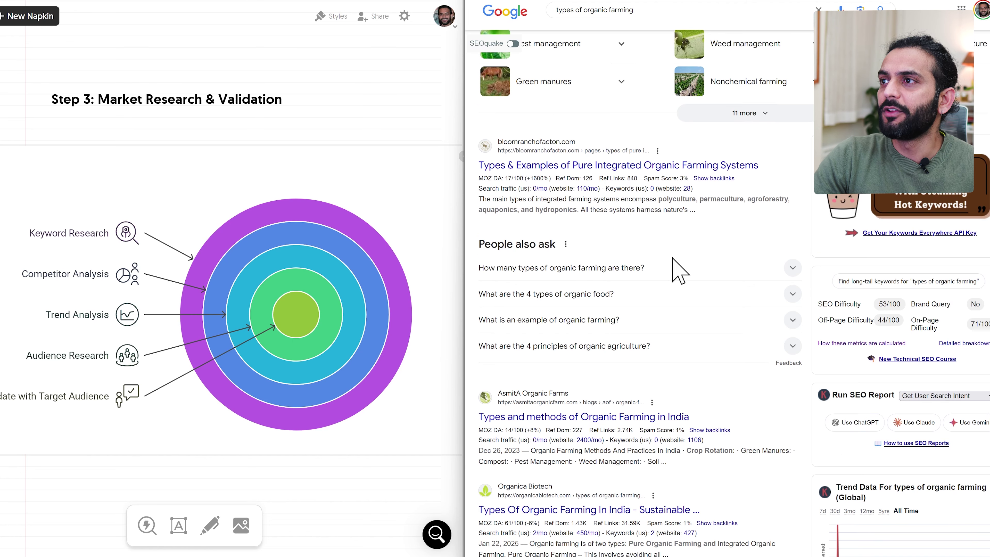
scroll(676, 273, "down", 2)
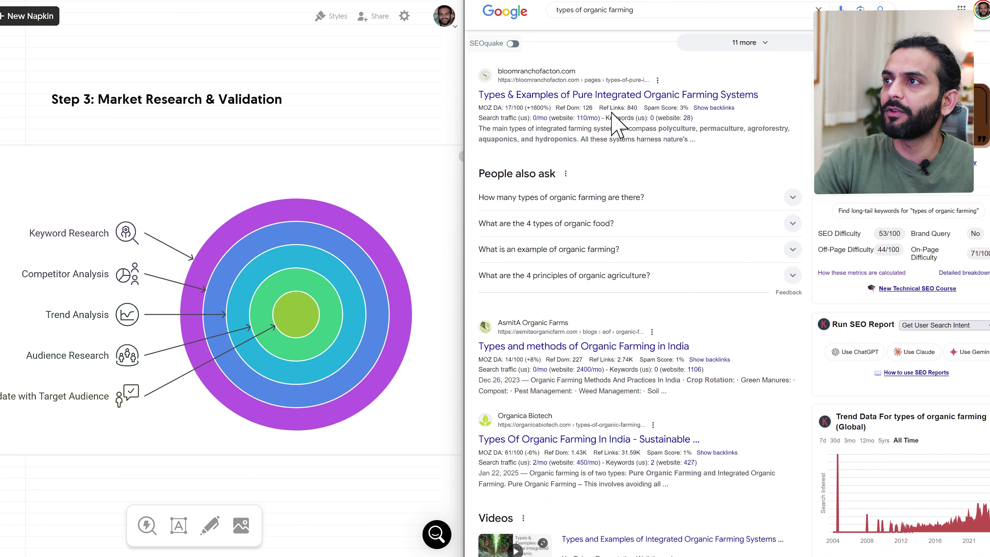
mouse_move(519, 107)
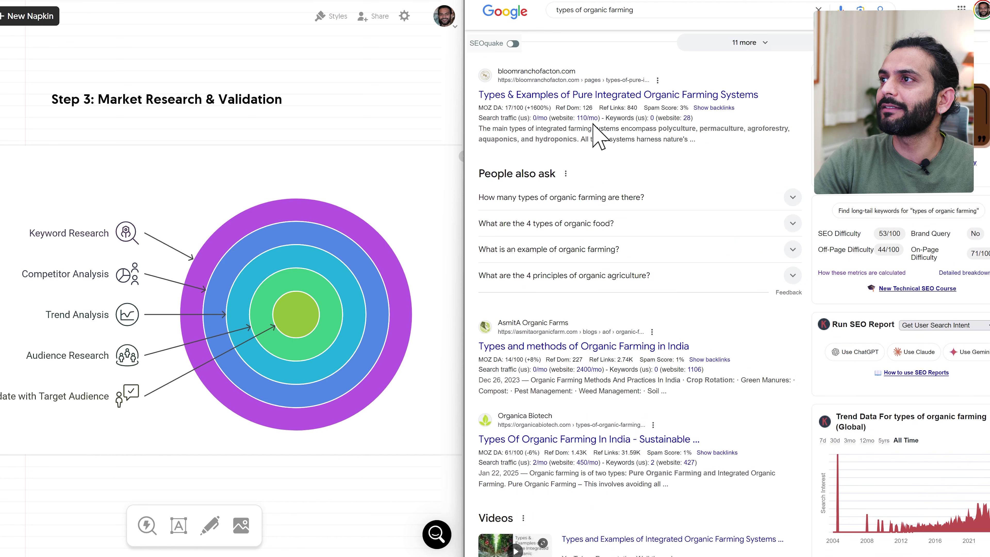
mouse_move(583, 119)
scroll(584, 119, "down", 4)
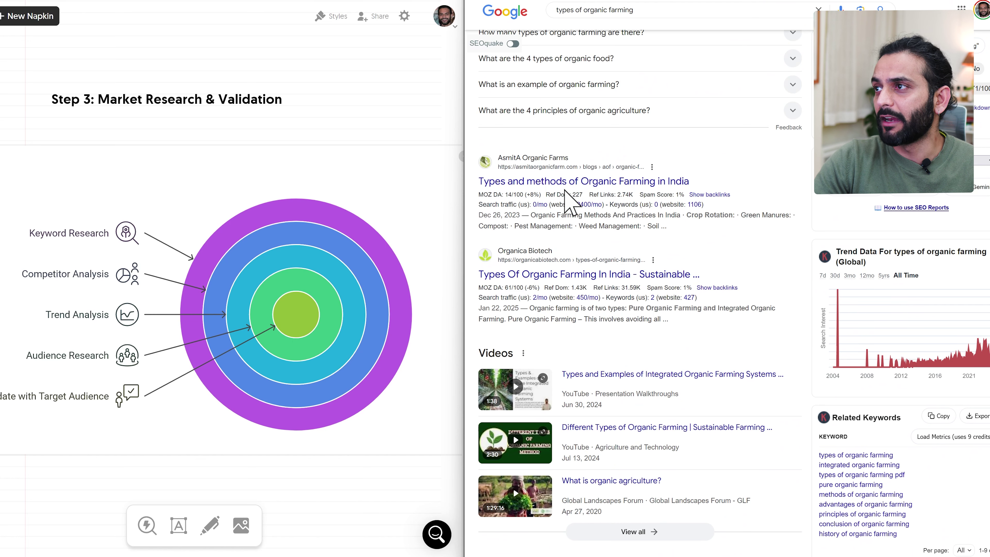
mouse_move(586, 193)
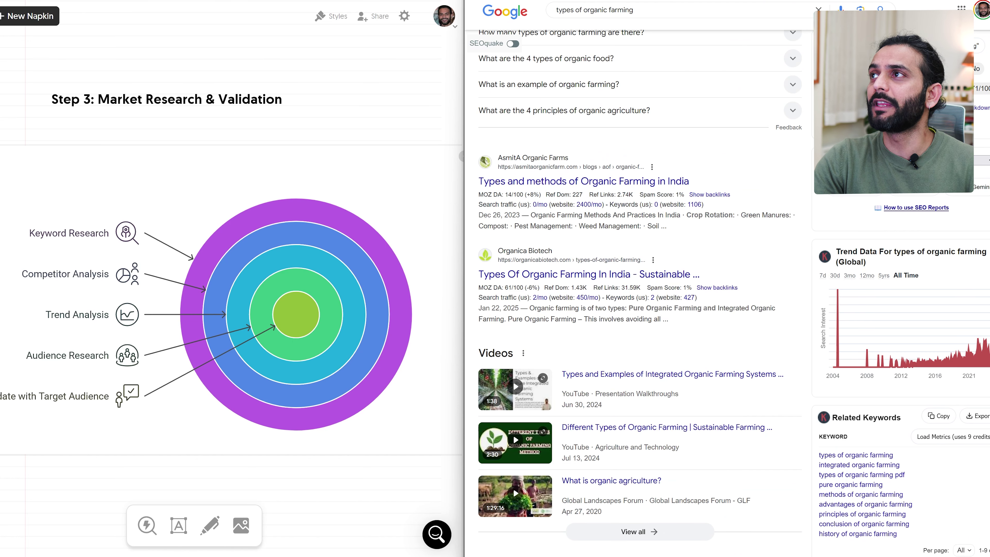
Step: Check the Keyword Planner ideas for government schemes and organic farming in India, and return to the Google results
key("ctrl+Tab")
scroll(710, 436, "down", 5)
scroll(710, 435, "up", 4)
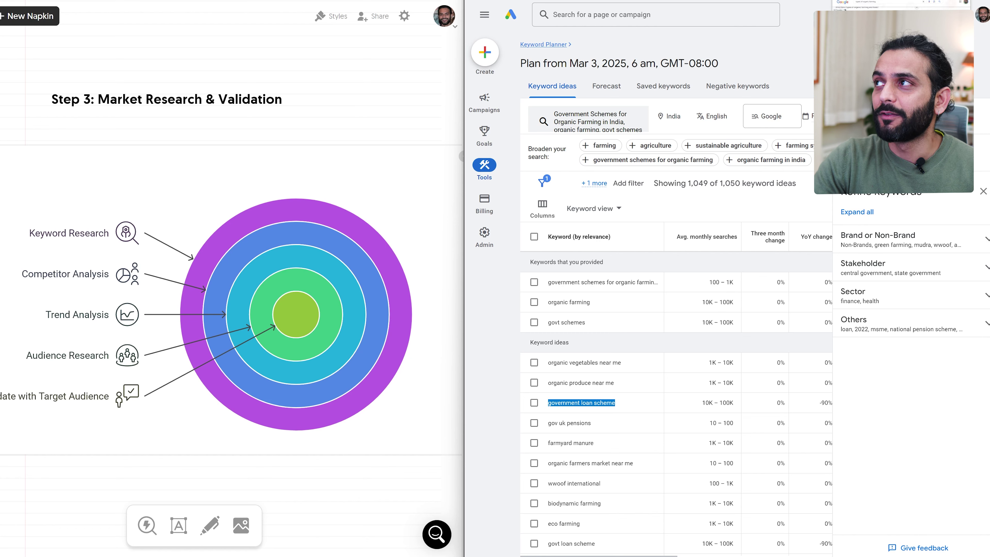
key("ctrl+Tab")
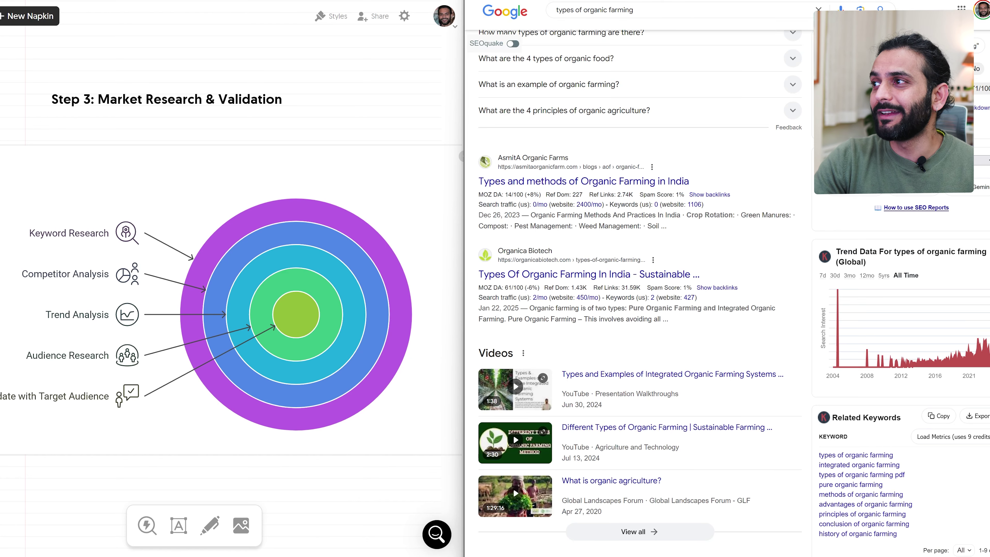
Step: Examine the remaining results for "types of organic farming", comparing competitor authority and traffic, the long-tail keywords and the related searches
scroll(797, 269, "down", 3)
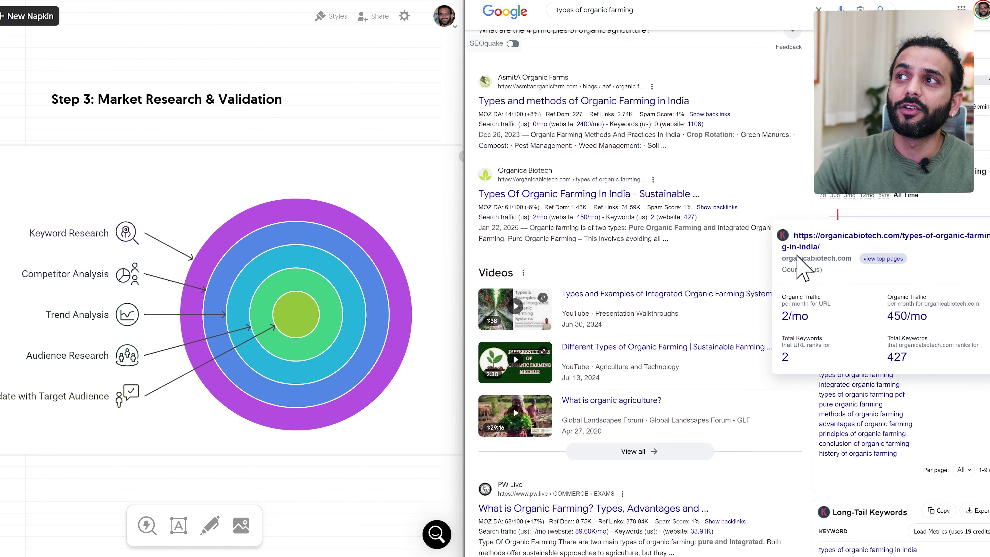
scroll(797, 269, "down", 3)
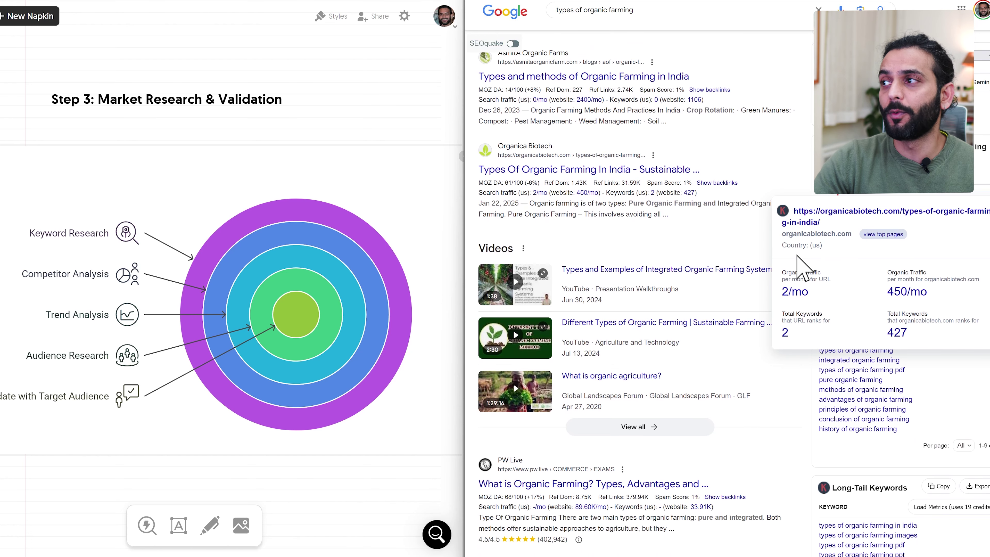
scroll(797, 466, "down", 8)
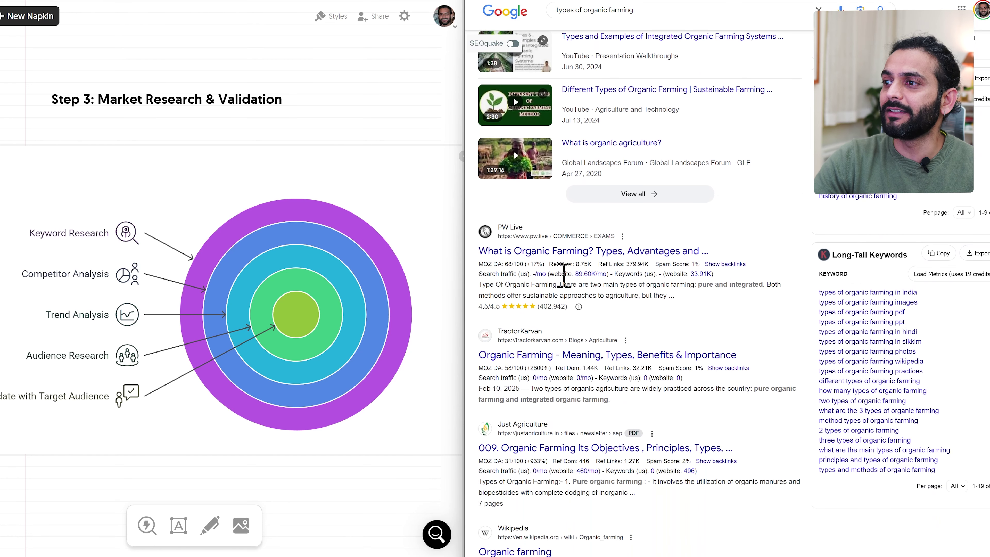
scroll(522, 374, "down", 3)
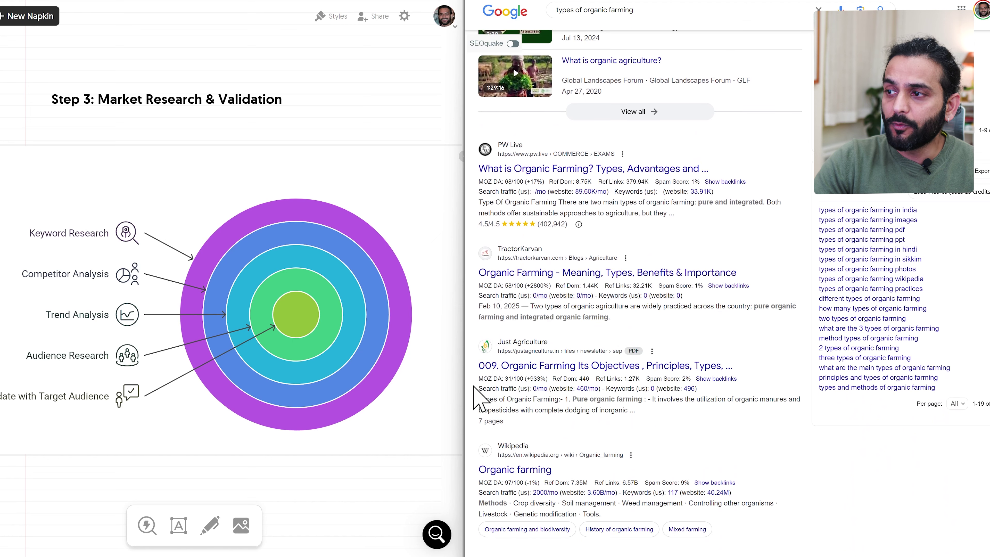
scroll(800, 382, "down", 10)
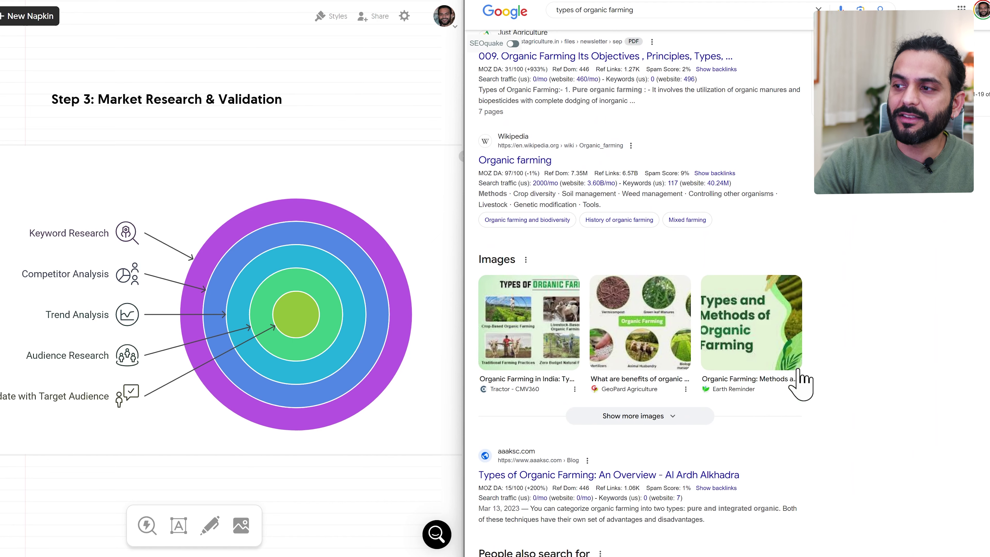
scroll(859, 469, "down", 4)
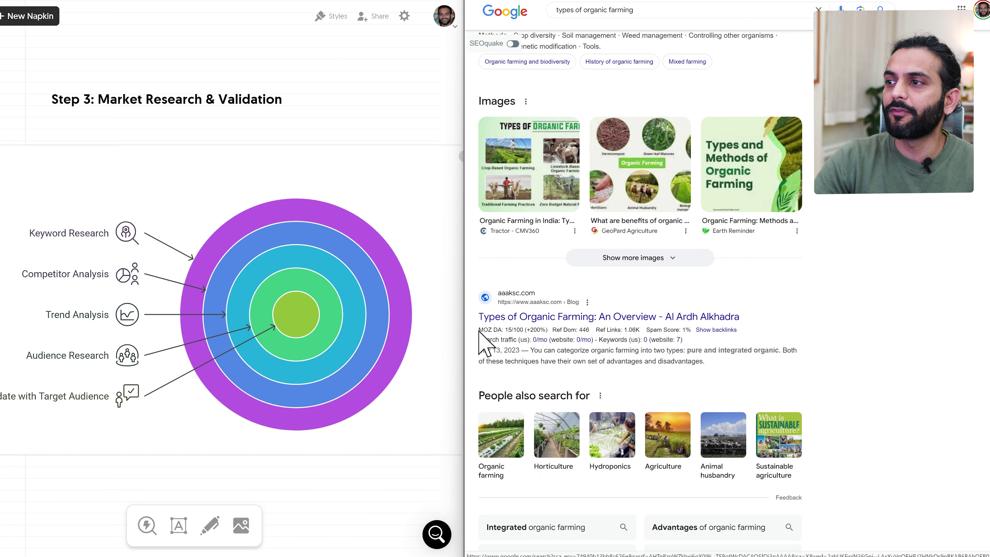
mouse_move(589, 340)
scroll(858, 296, "down", 5)
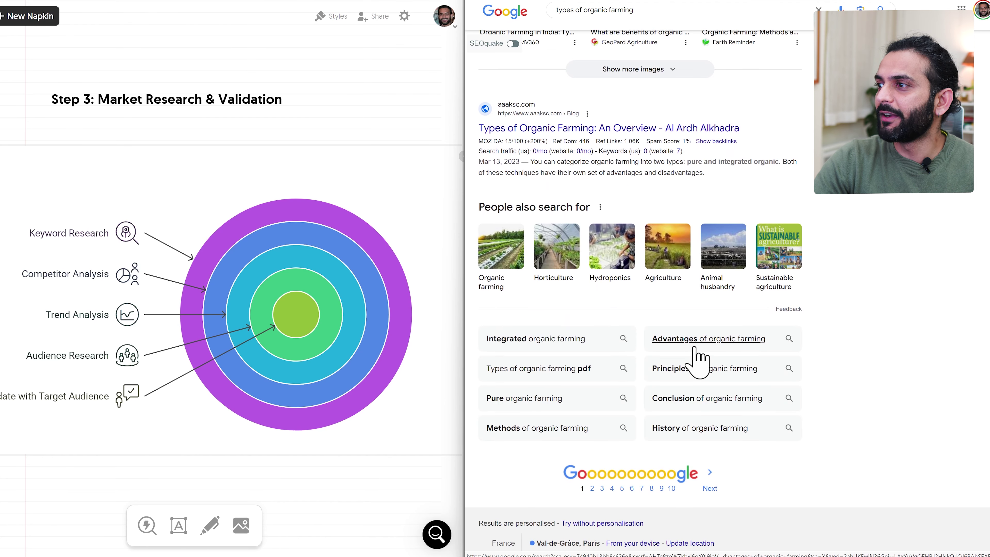
Step: Search the related query "Advantages of organic farming" and inspect its SEO difficulty, search trend and ranking pages
left_click(704, 338)
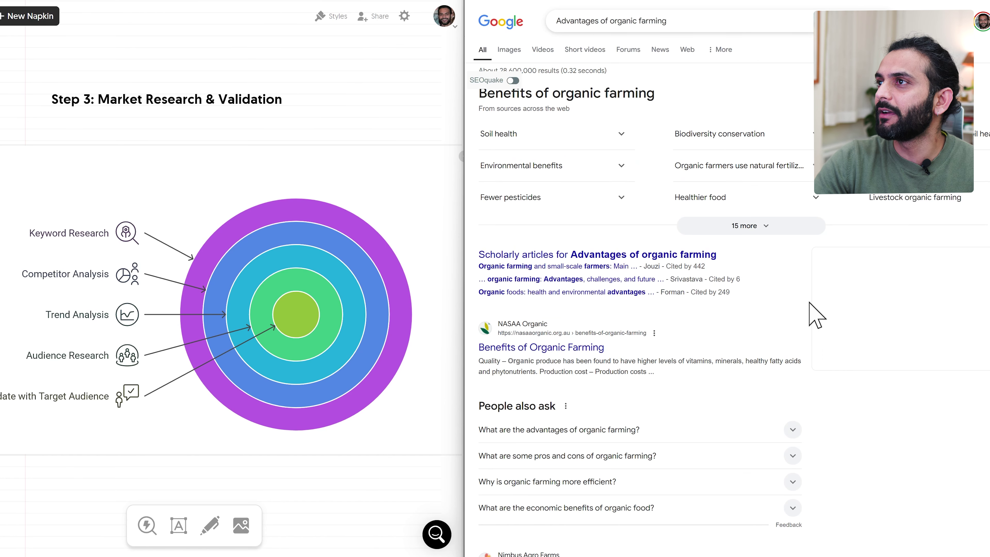
scroll(815, 314, "down", 2)
scroll(815, 314, "down", 1)
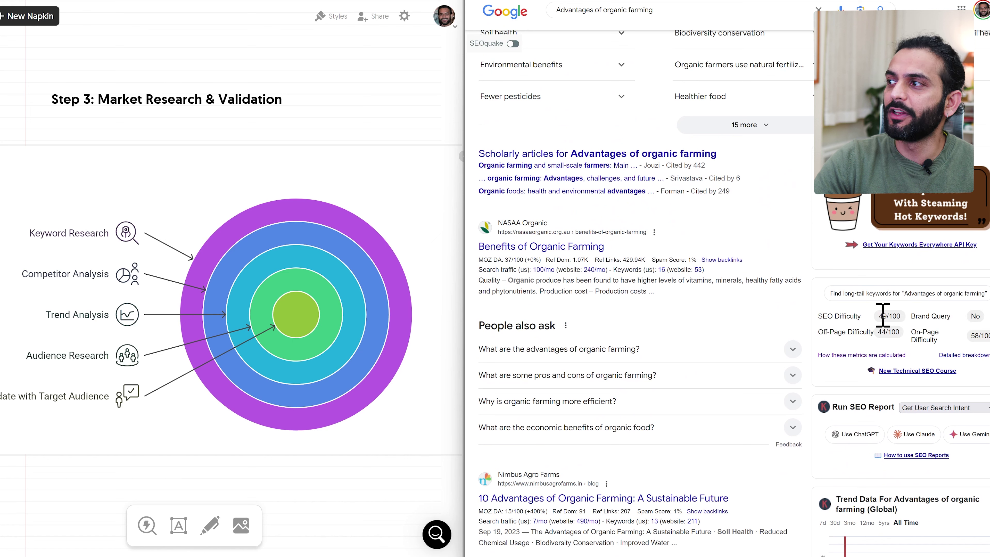
left_click_drag(879, 316, 895, 314)
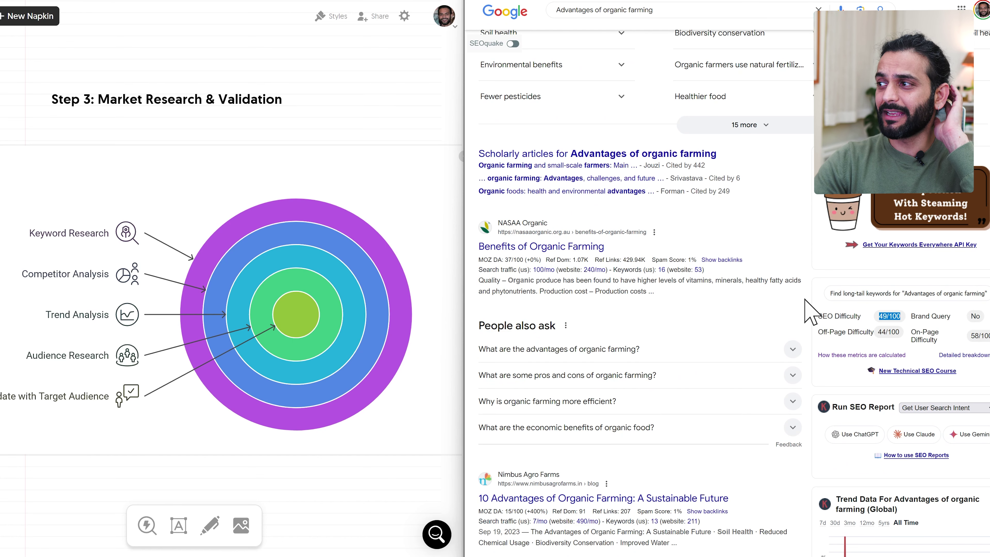
scroll(805, 308, "down", 2)
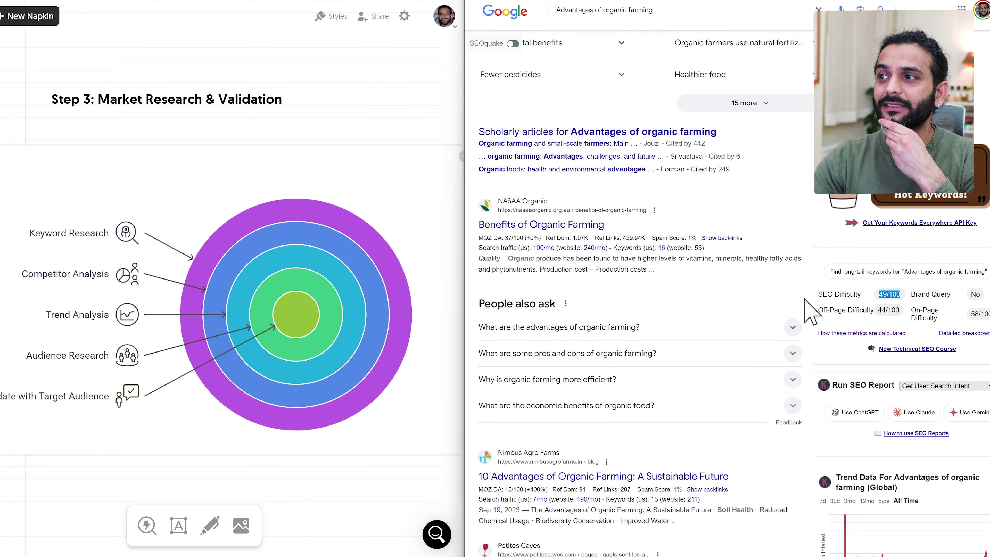
scroll(774, 312, "down", 2)
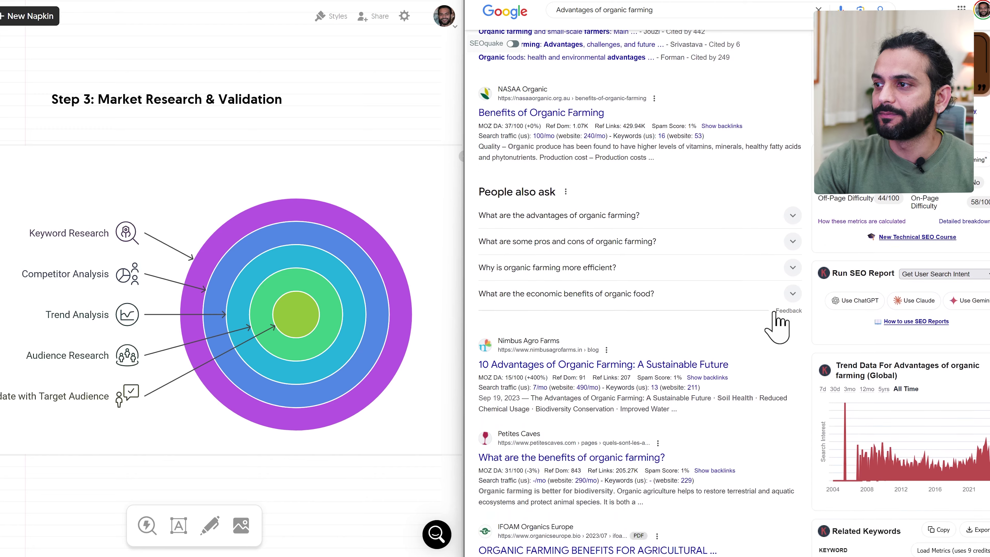
scroll(774, 312, "up", 6)
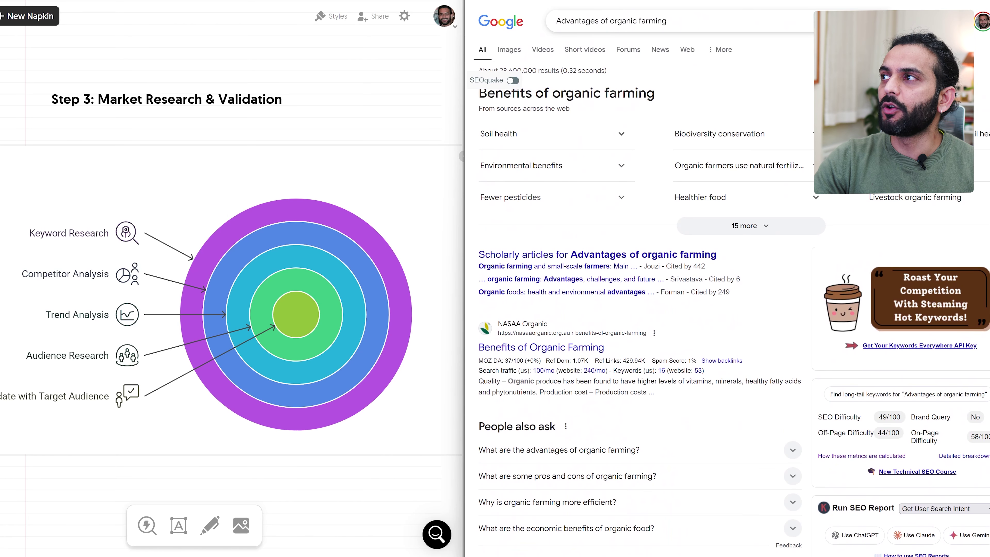
Step: Restrict the "Advantages of organic farming" search to pages from the region India using Advanced Search
left_click(846, 50)
left_click(604, 87)
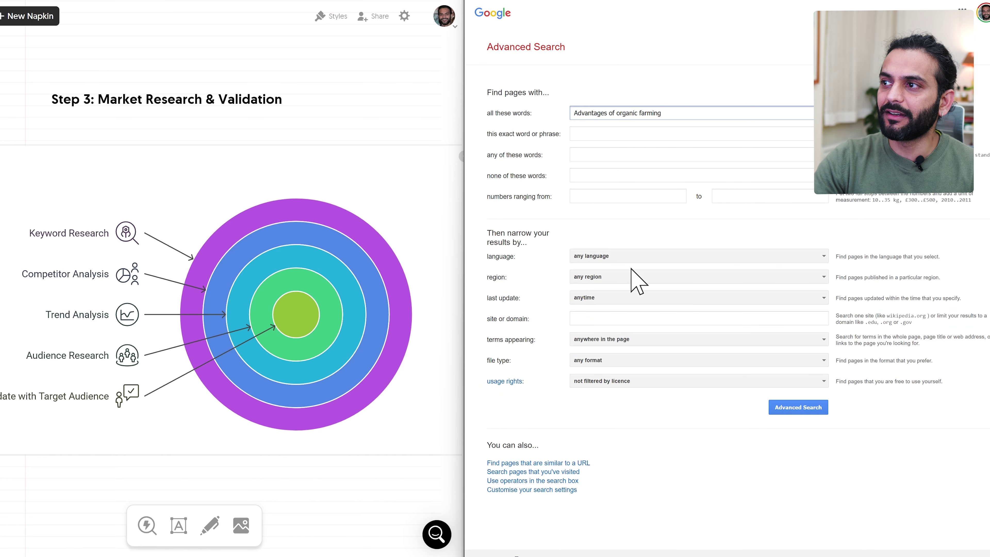
left_click(642, 278)
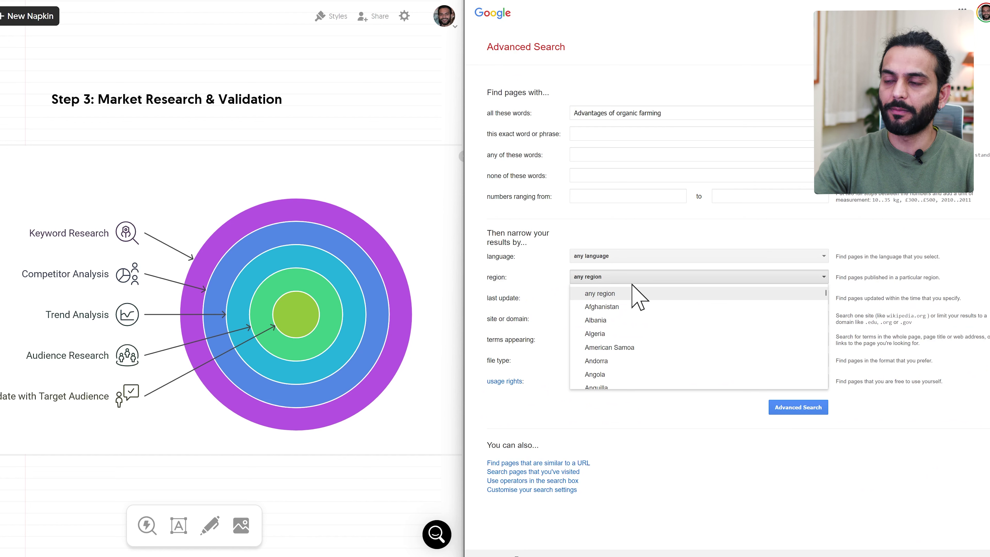
scroll(651, 364, "down", 10)
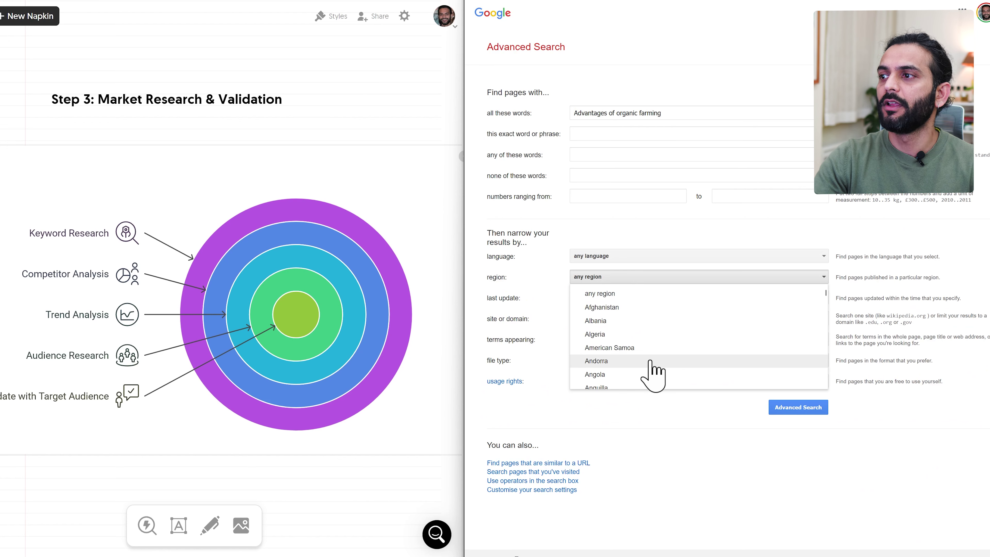
scroll(652, 365, "down", 20)
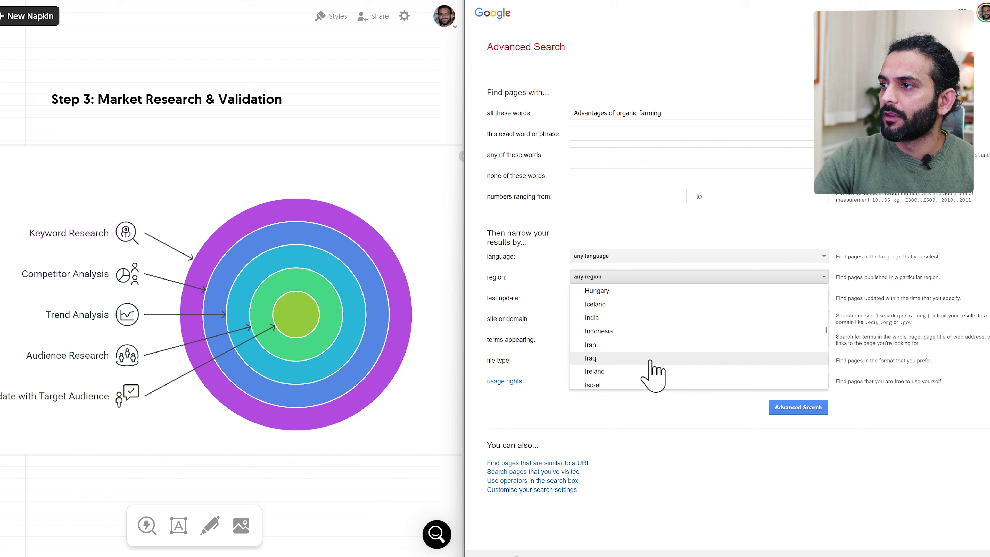
left_click(618, 318)
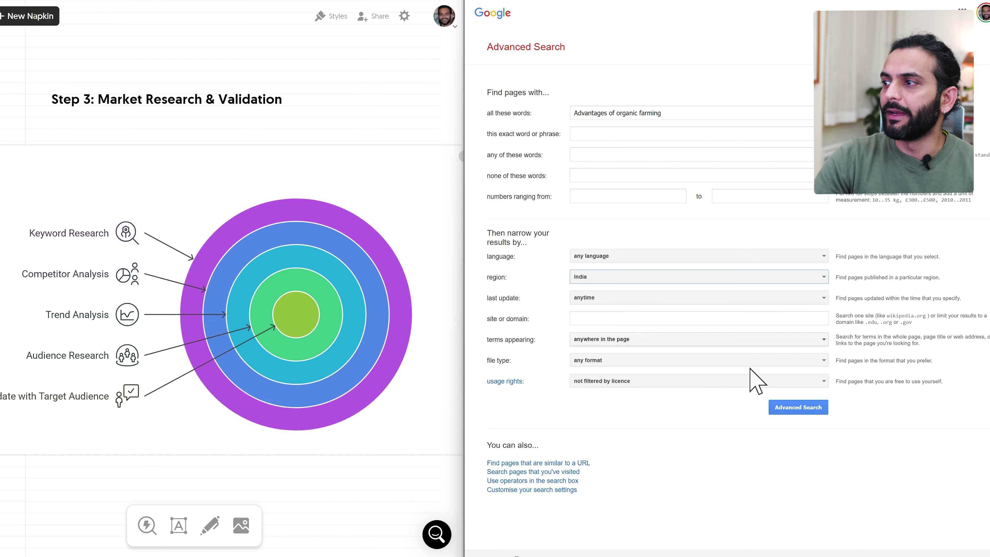
left_click(795, 407)
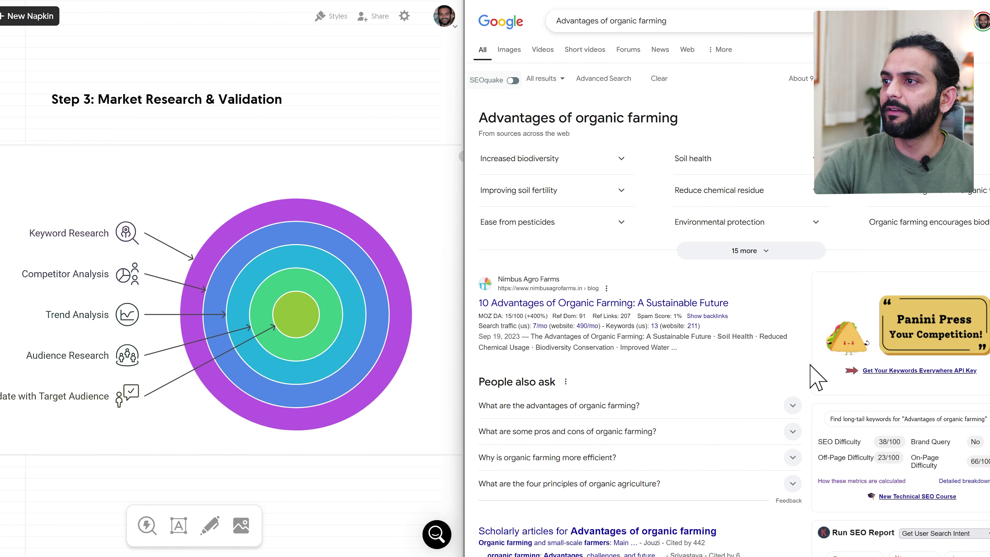
Step: Examine the India-filtered results, checking SEO difficulty, search trend, related keywords and the domain authority and traffic of the ranking pages
scroll(817, 376, "down", 3)
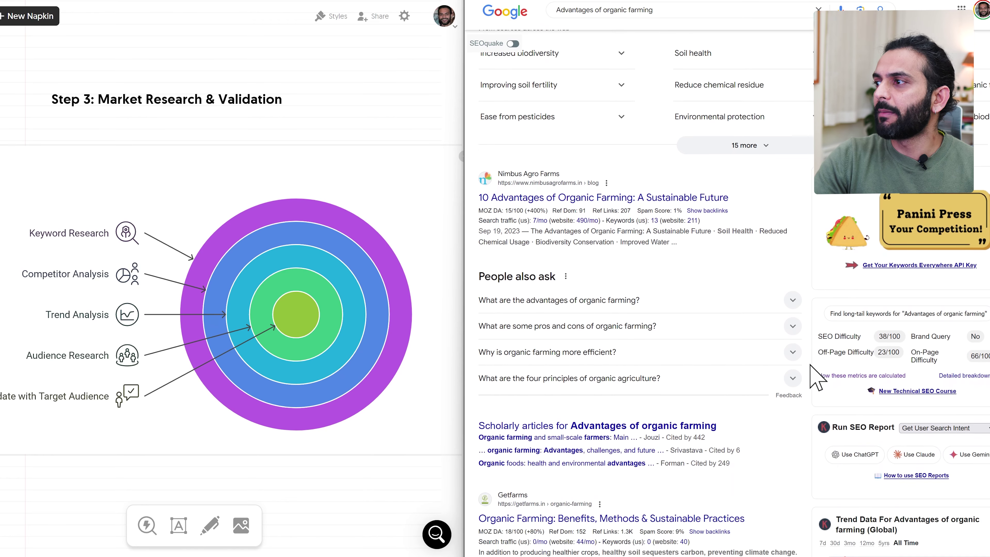
scroll(816, 376, "down", 2)
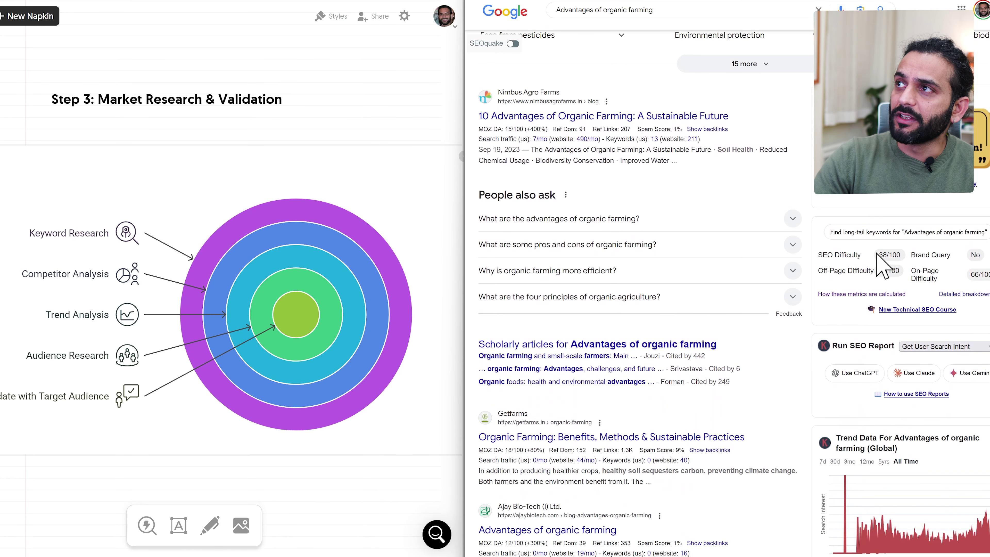
scroll(751, 195, "up", 2)
scroll(914, 373, "down", 3)
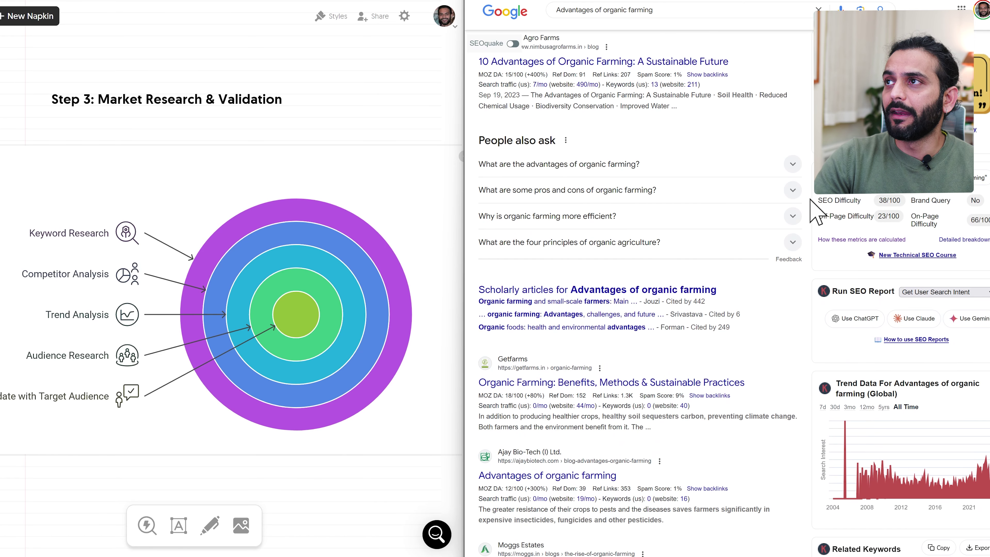
scroll(815, 212, "up", 2)
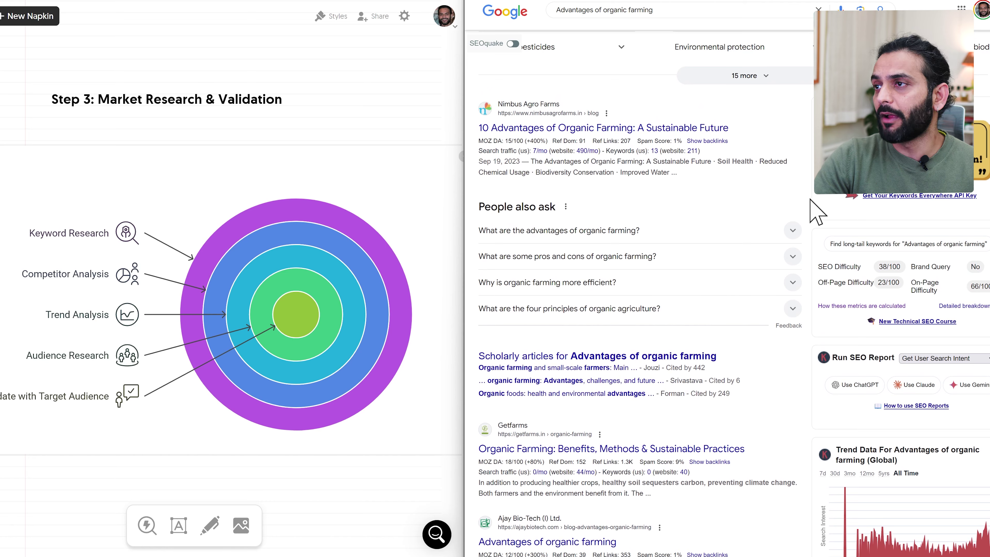
scroll(816, 212, "down", 5)
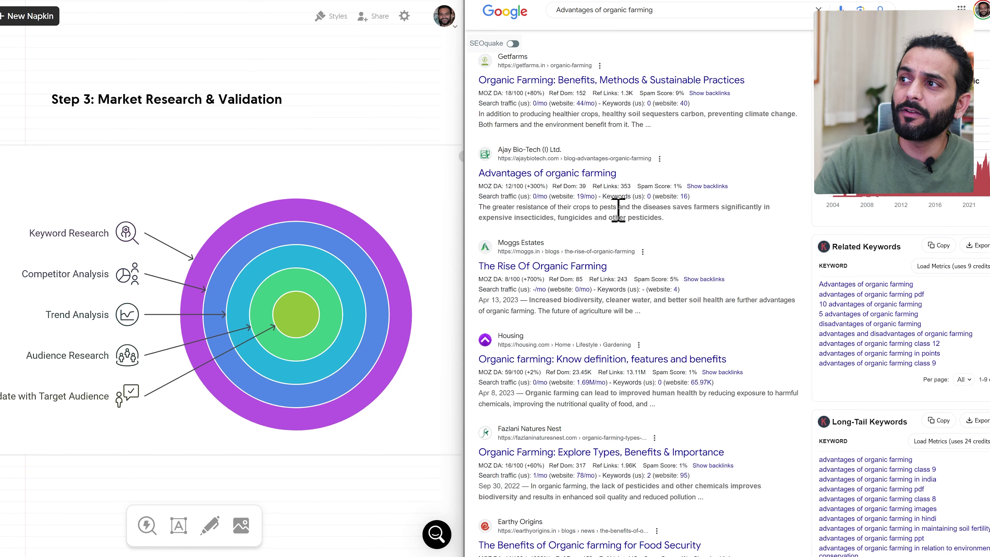
scroll(618, 210, "down", 8)
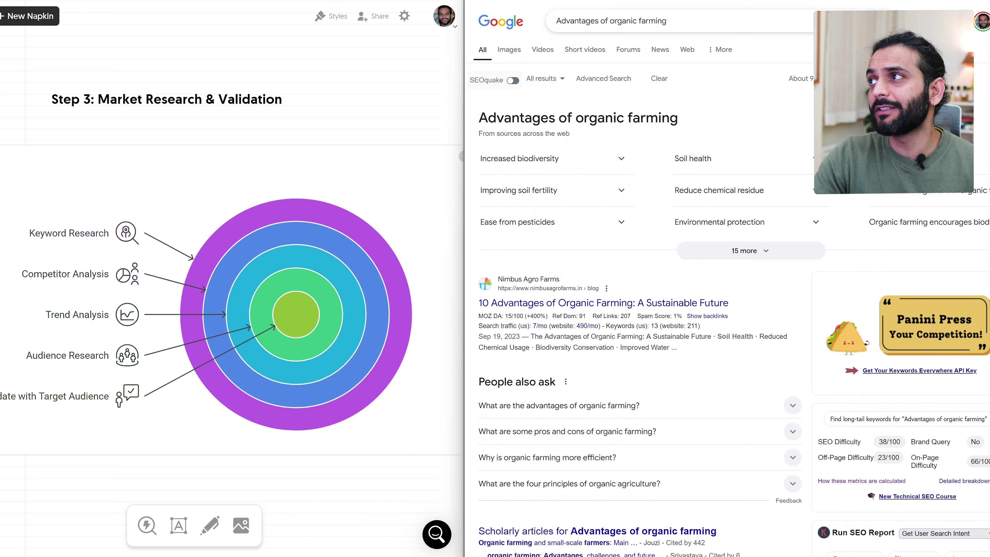
Step: Narrow the advanced search further to pages in the Hindi language and run it
left_click(590, 78)
left_click(689, 262)
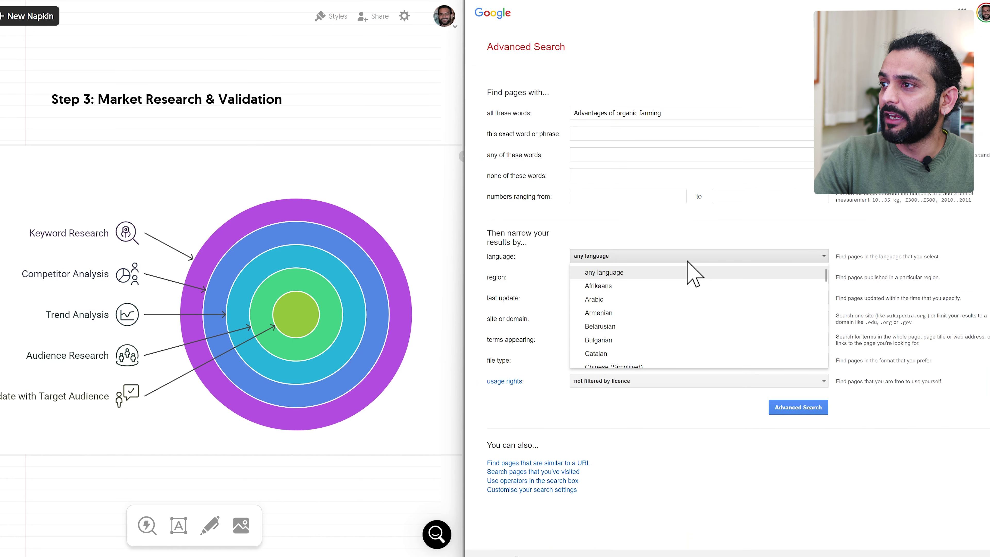
scroll(665, 301, "down", 5)
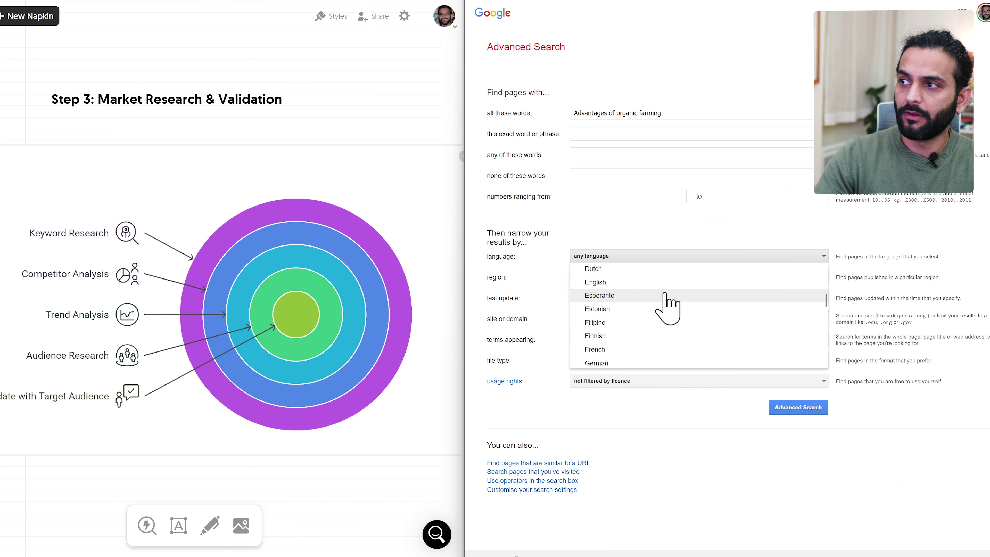
left_click(613, 341)
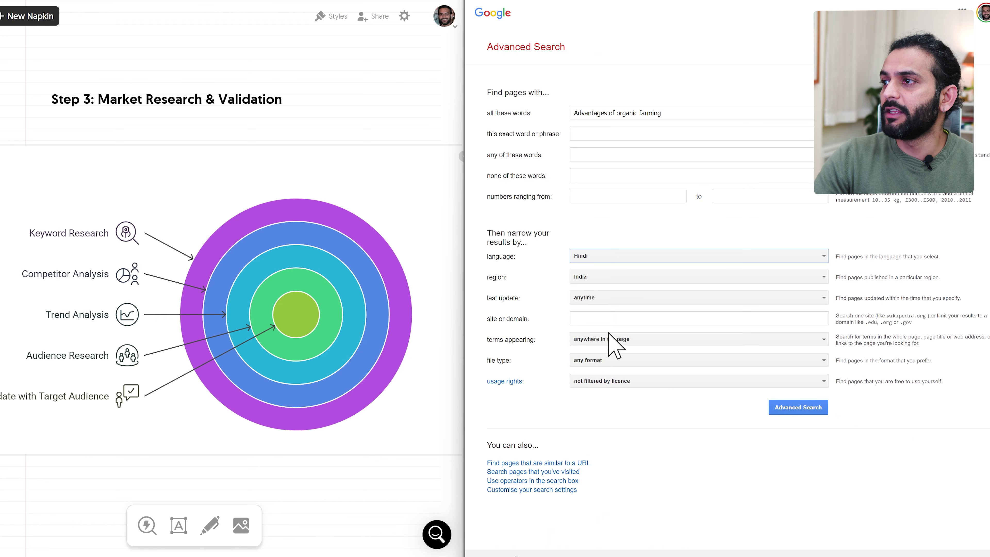
left_click(799, 407)
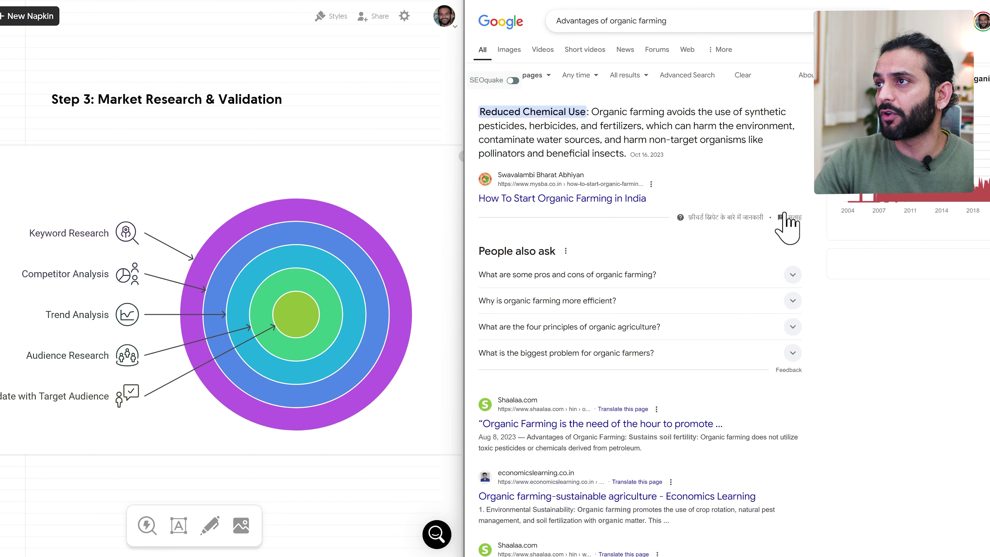
Step: Examine the Hindi-language results down to the end of the page, checking competitor authority, traffic and the SEO difficulty scores
scroll(812, 192, "down", 10)
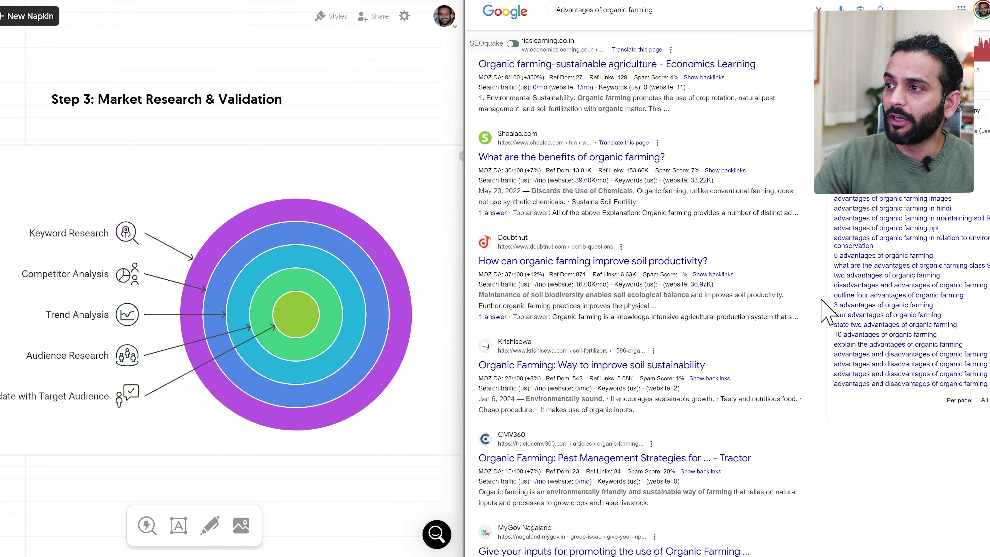
scroll(826, 311, "down", 1)
scroll(561, 311, "down", 3)
scroll(554, 310, "down", 6)
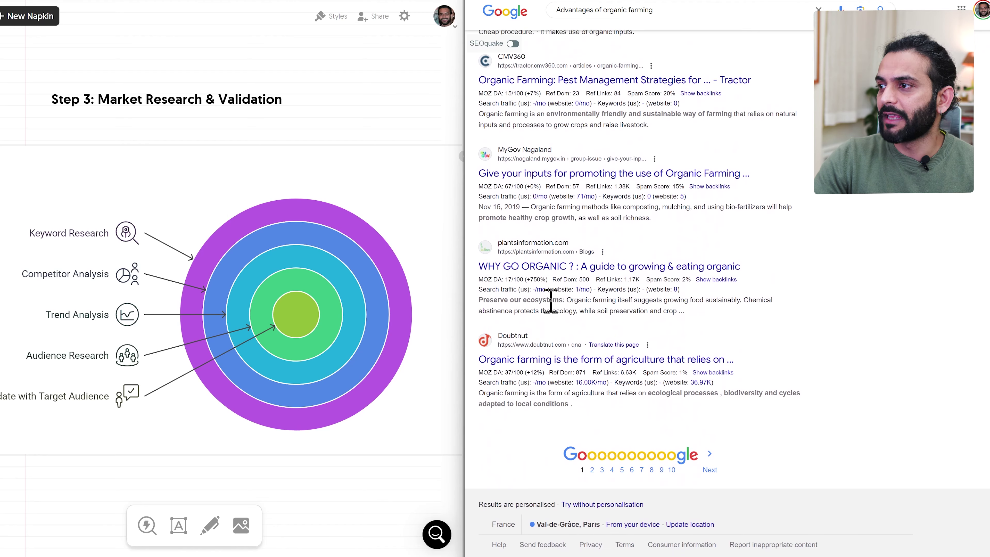
scroll(728, 335, "up", 20)
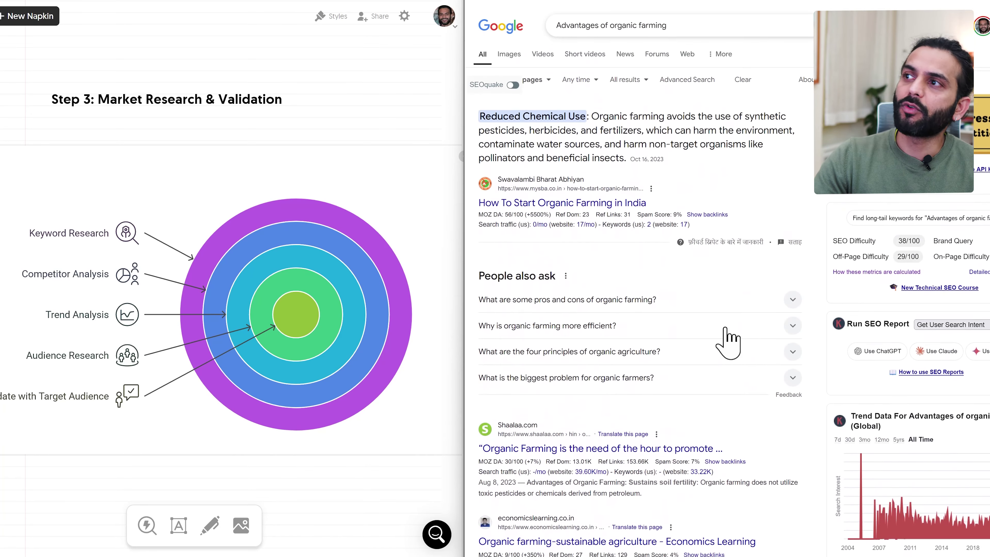
Step: Search for the suggested Hindi keyword "jaivik kheti ke labh" in place of the English query
left_click(683, 21)
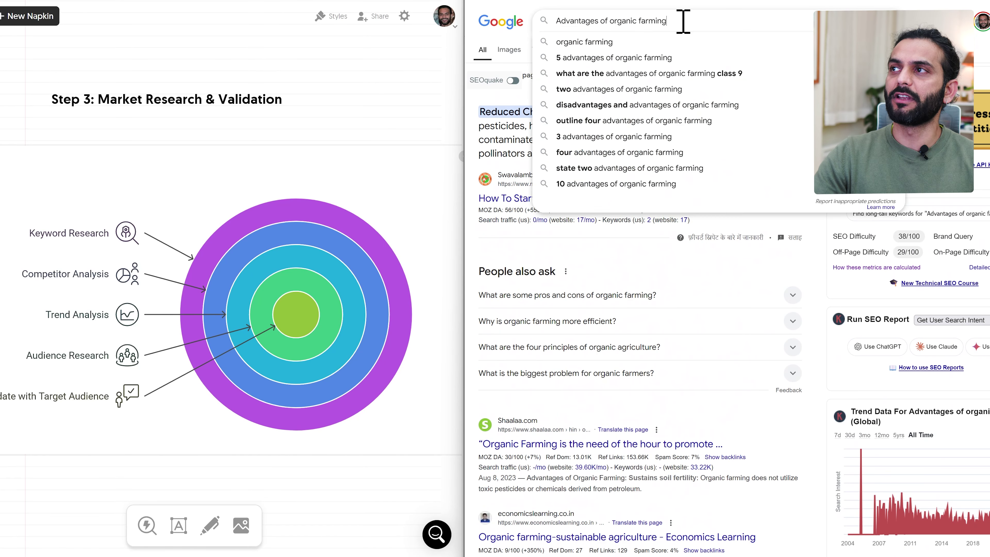
key("ctrl+a")
type("jabik kheti")
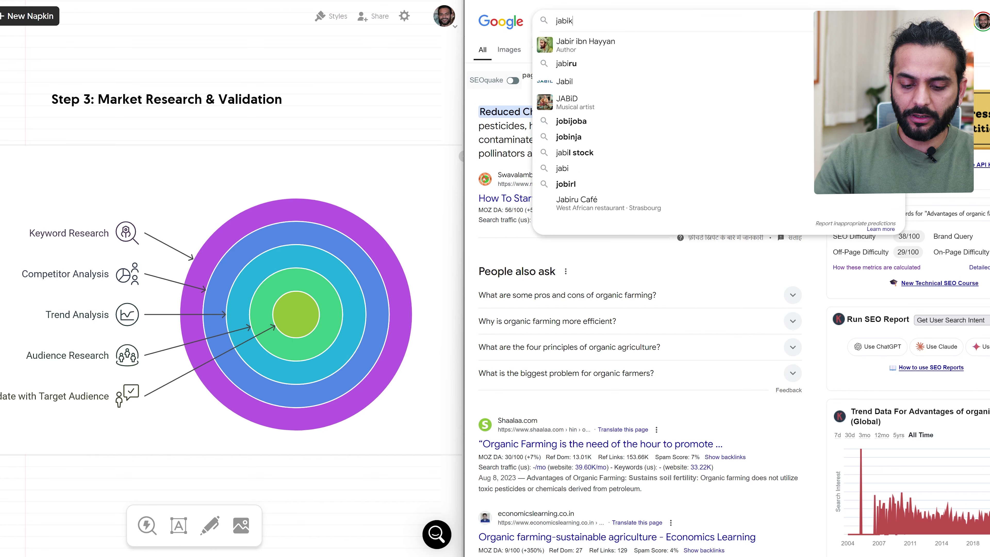
key("Down")
key("Down")
key("Down")
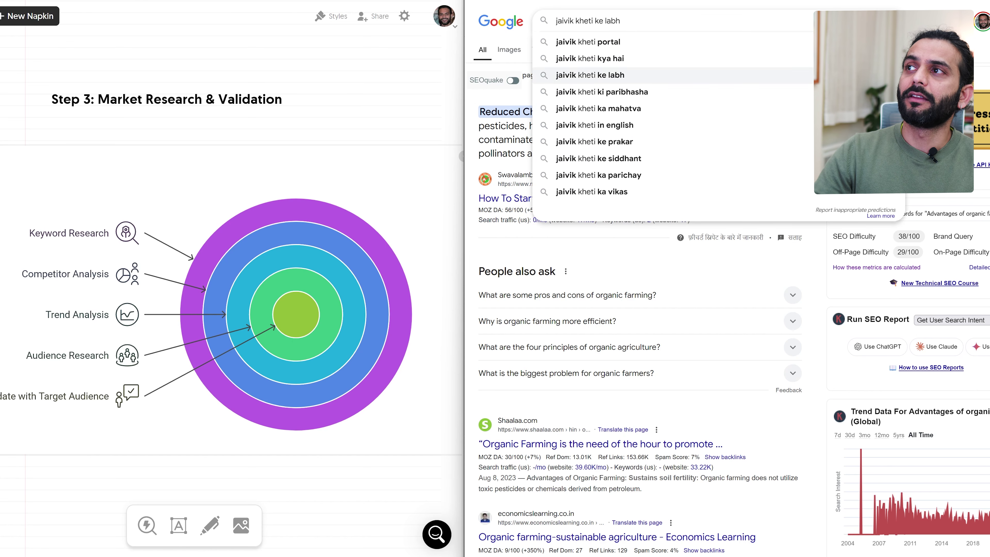
key("Return")
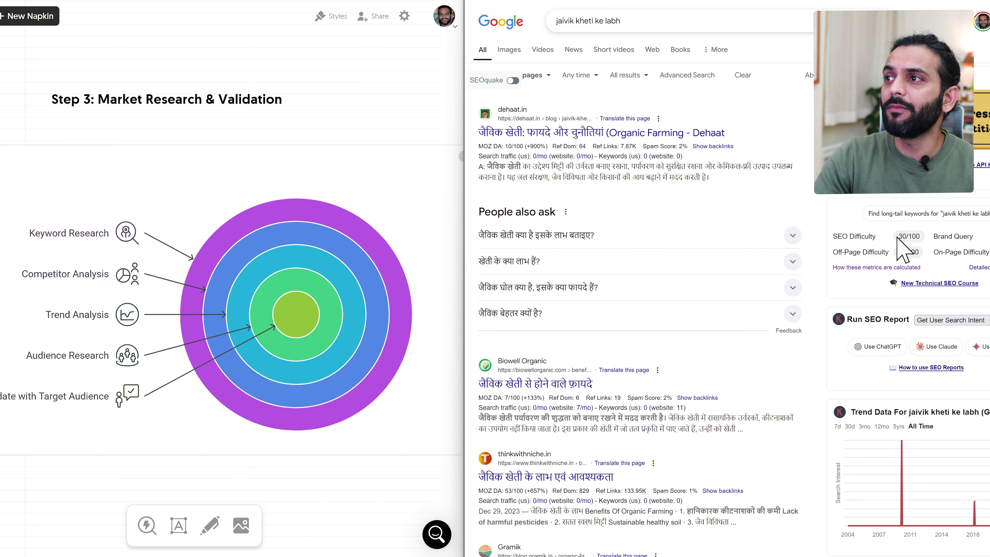
Step: Examine the ranking pages and long-tail keywords for the Hindi query, including Drishti IAS's organic traffic and link metrics
scroll(810, 230, "down", 3)
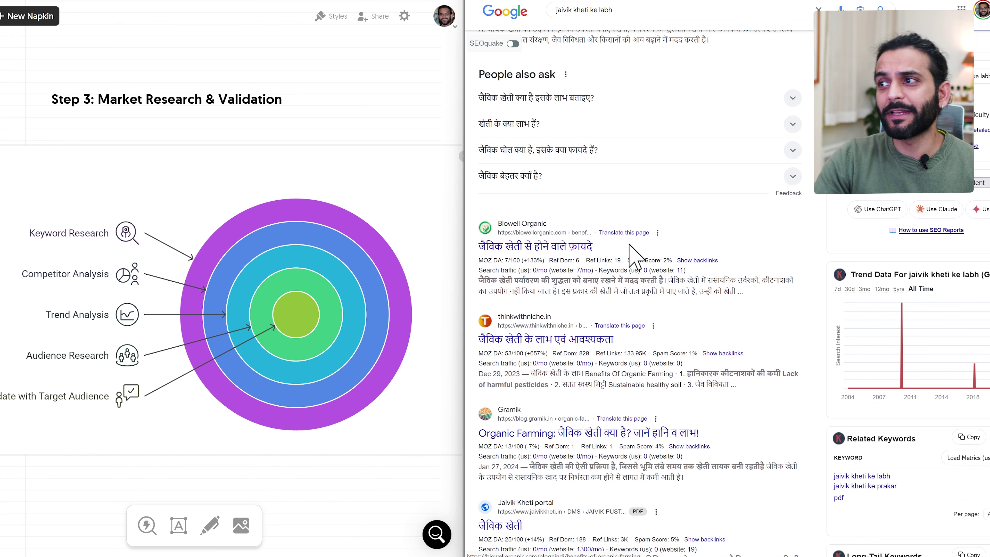
scroll(816, 302, "down", 10)
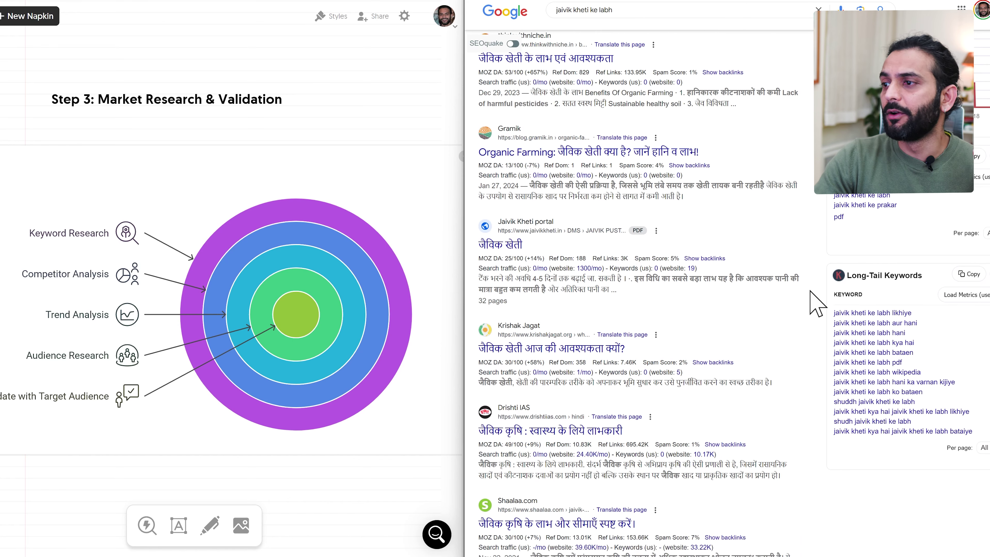
scroll(817, 303, "down", 2)
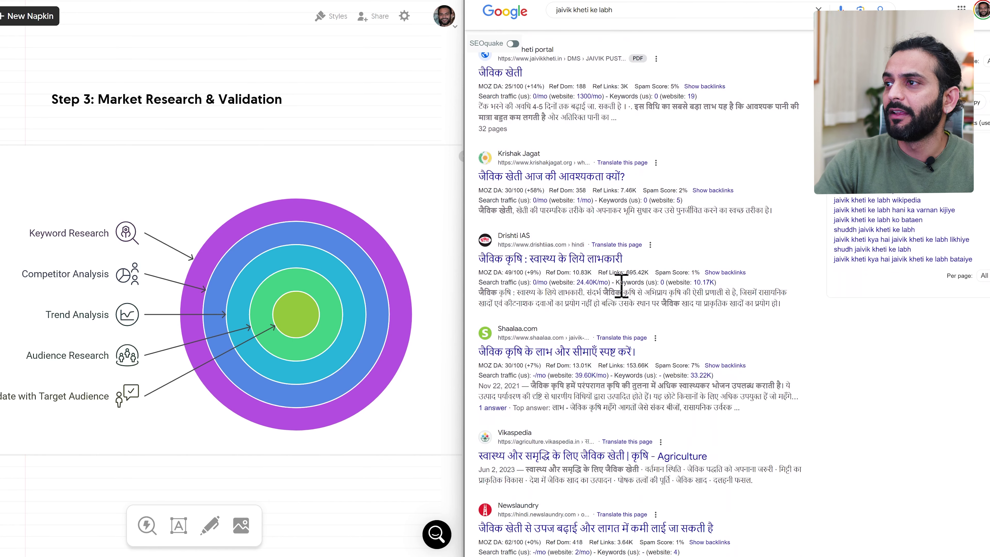
mouse_move(589, 284)
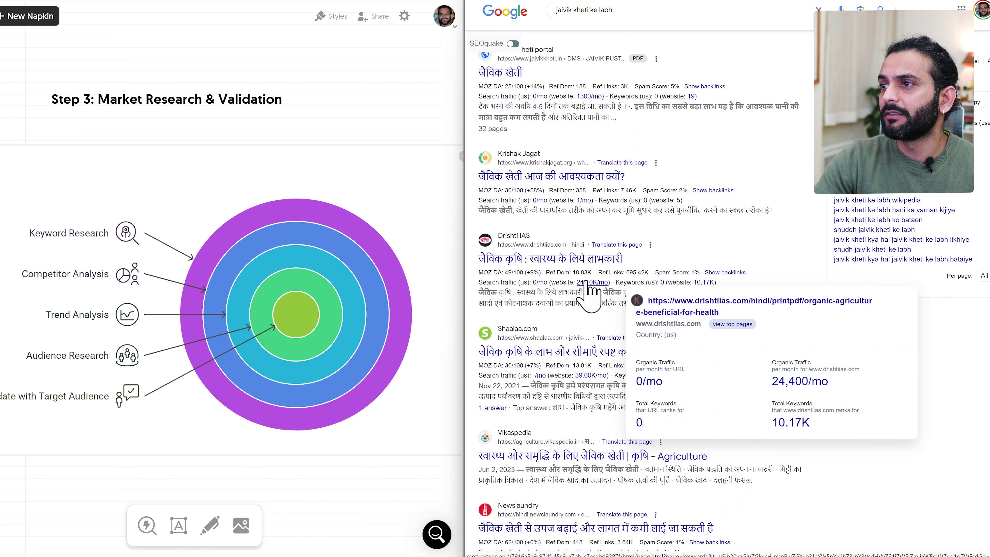
mouse_move(519, 272)
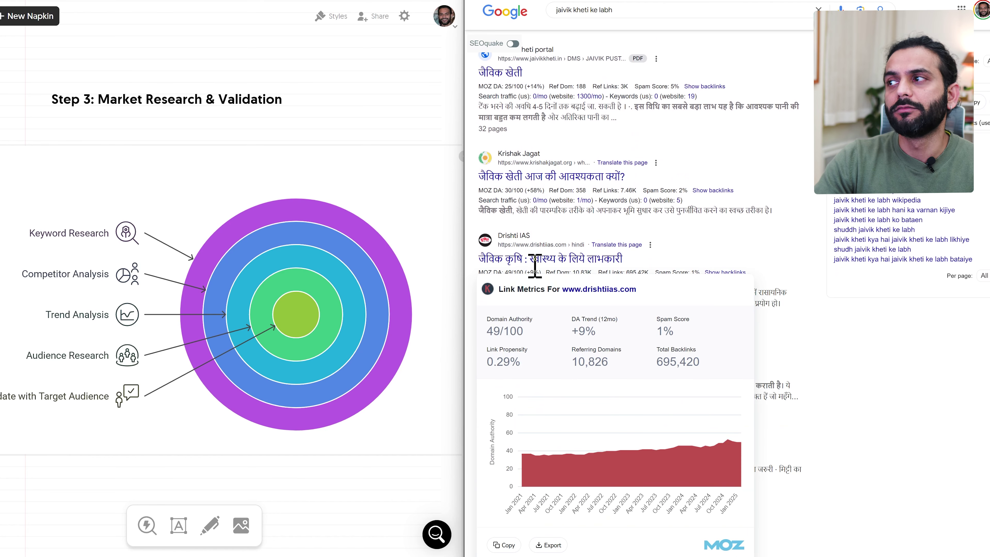
scroll(821, 386, "down", 1)
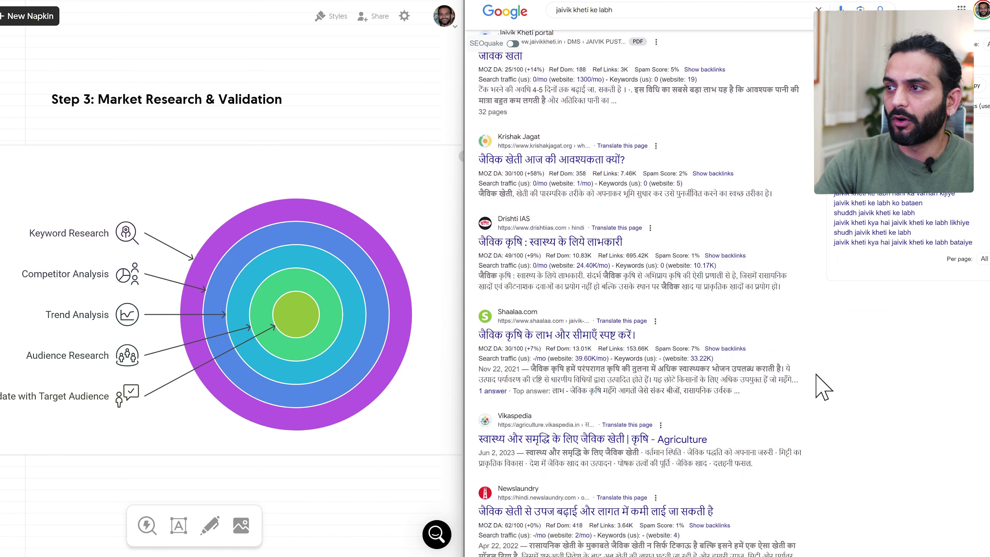
scroll(820, 385, "down", 1)
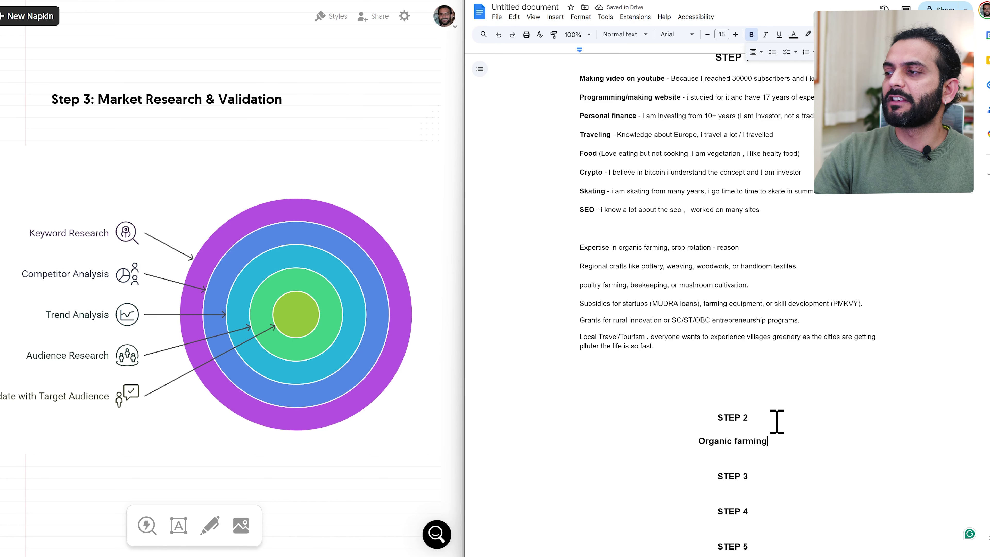
Step: In the Google Docs notes, add "Govt schemes" and "Gove loans" below "Organic farming" under STEP 2, and switch to the DeepSeek chat
scroll(778, 482, "down", 5)
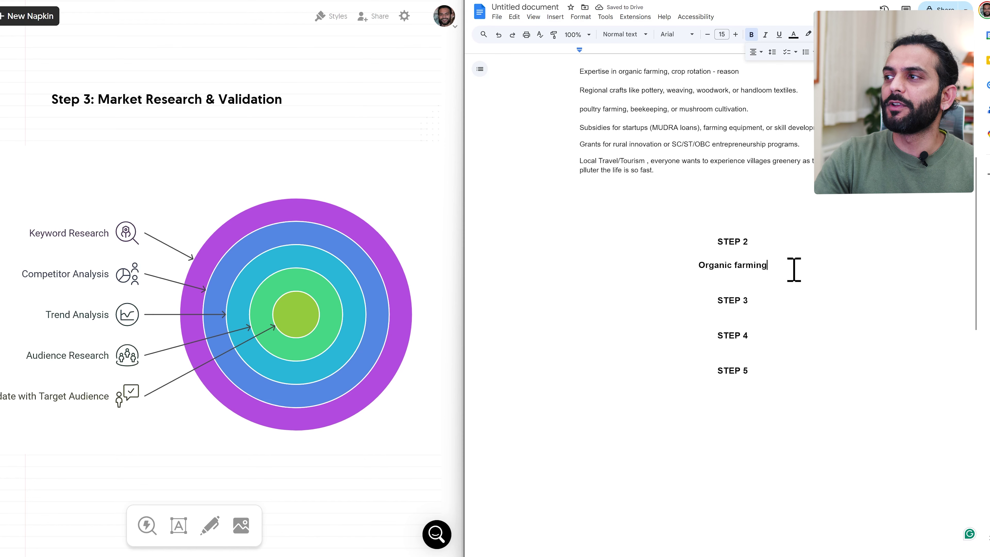
scroll(739, 174, "up", 4)
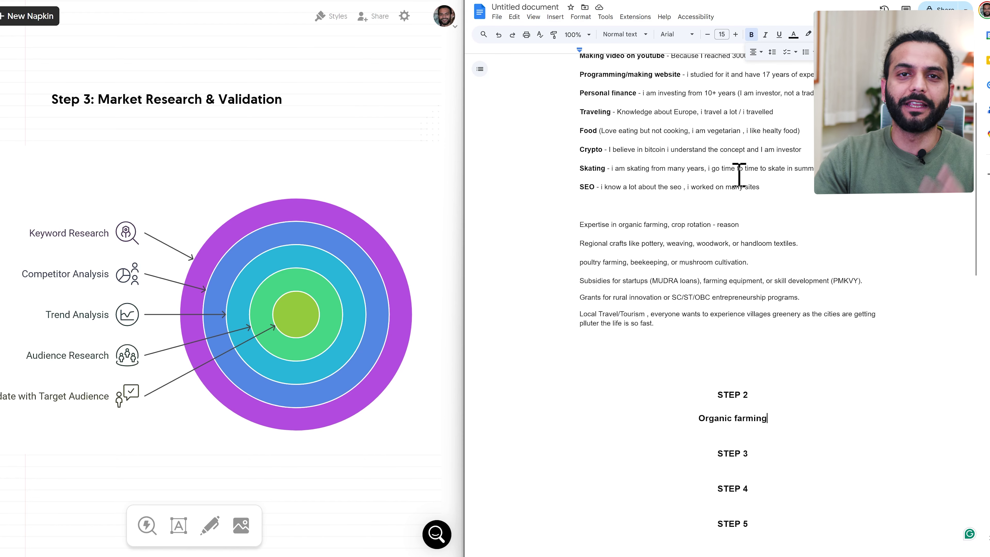
scroll(738, 175, "down", 1)
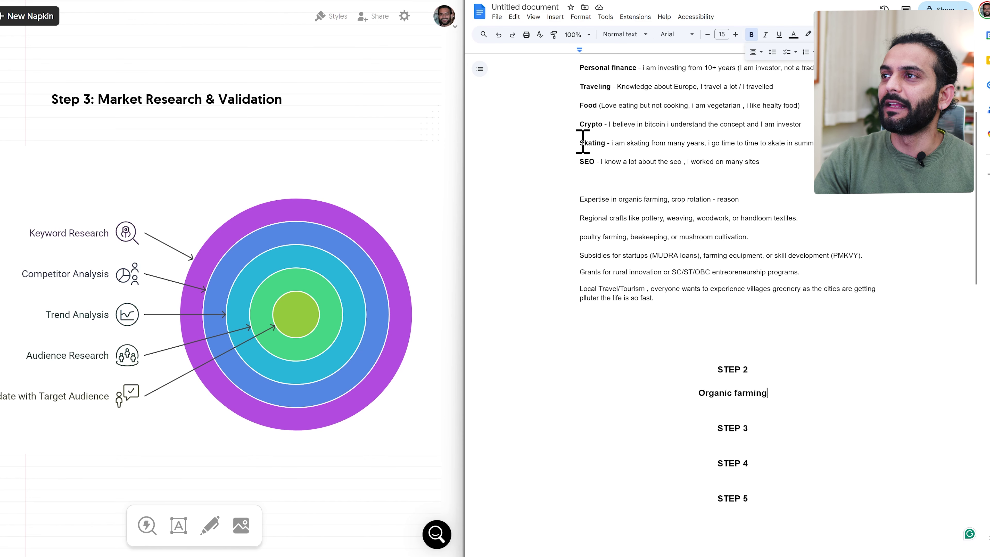
key("Return")
type("Govt schemes")
key("Return")
type("Gove loans")
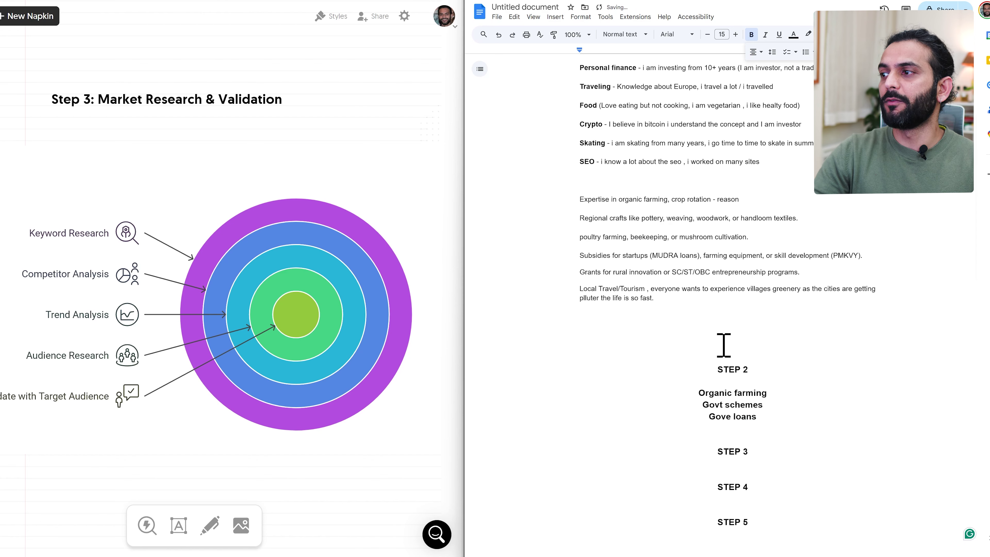
left_click(721, 1)
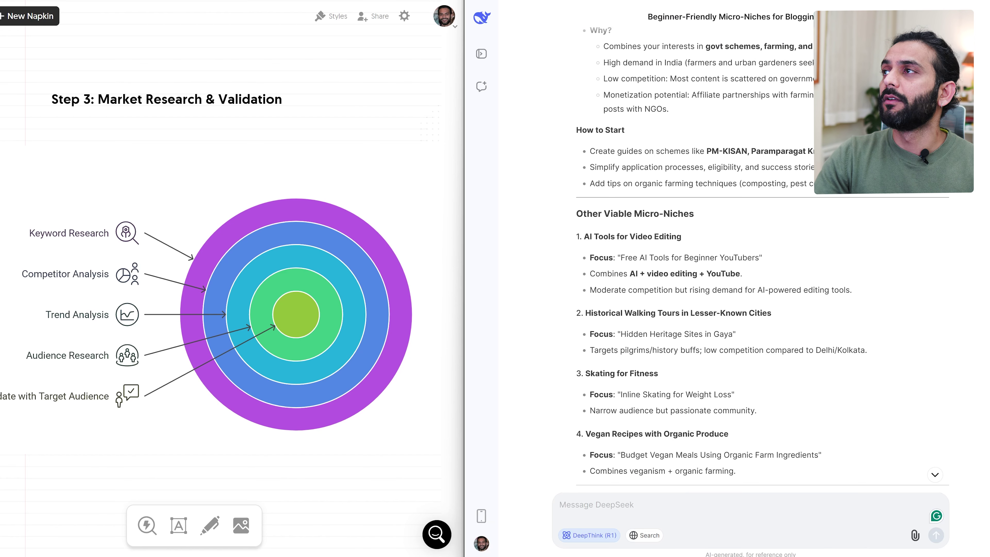
Step: Switch to the Google Ads Keyword Planner and replace the existing search terms with "Govt schemes" to get new keyword ideas
left_click(795, 1)
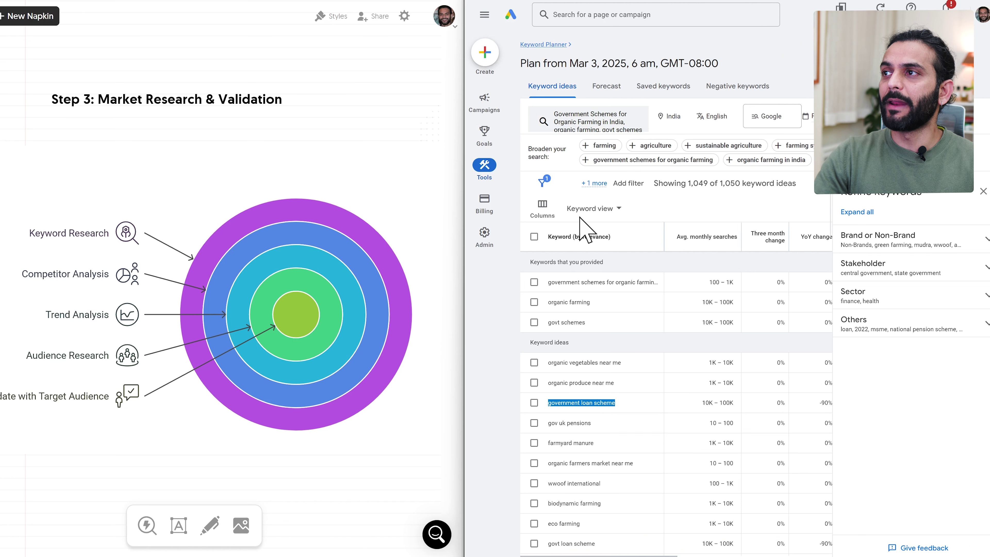
left_click(612, 126)
left_click(693, 165)
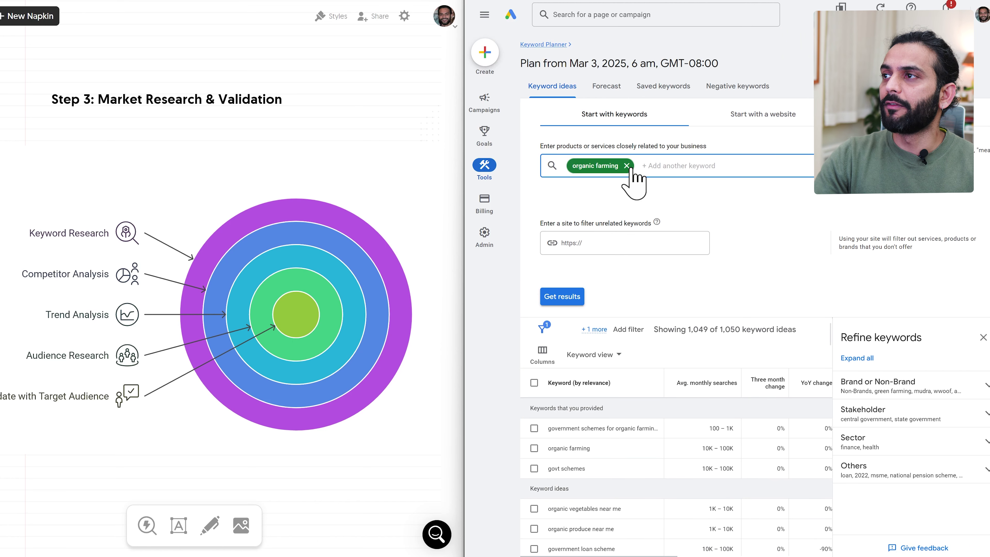
left_click(626, 166)
type("Govt schemes")
left_click(561, 297)
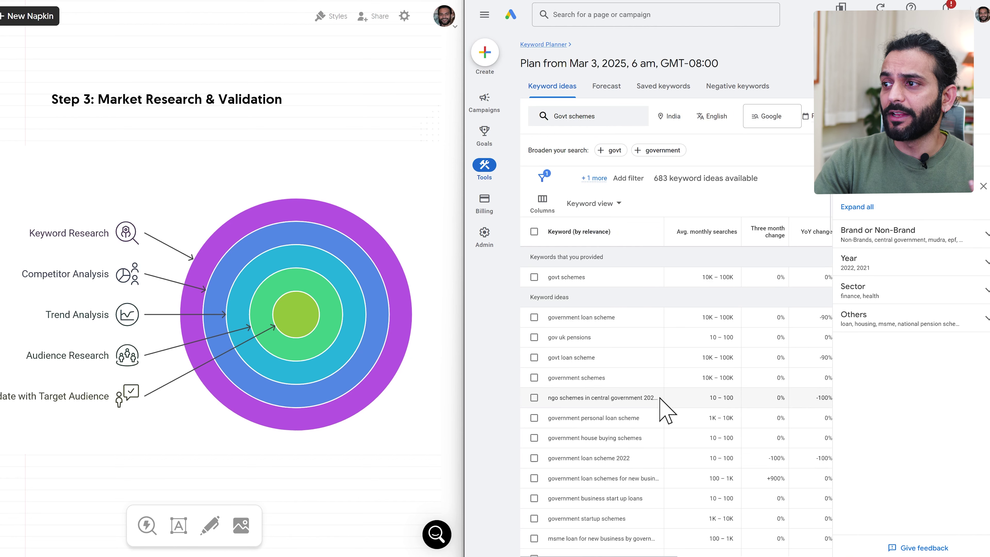
Step: Examine the "Govt schemes" keyword ideas, comparing average monthly searches, YoY change, competition and top-of-page bids down the list
scroll(675, 363, "right", 5)
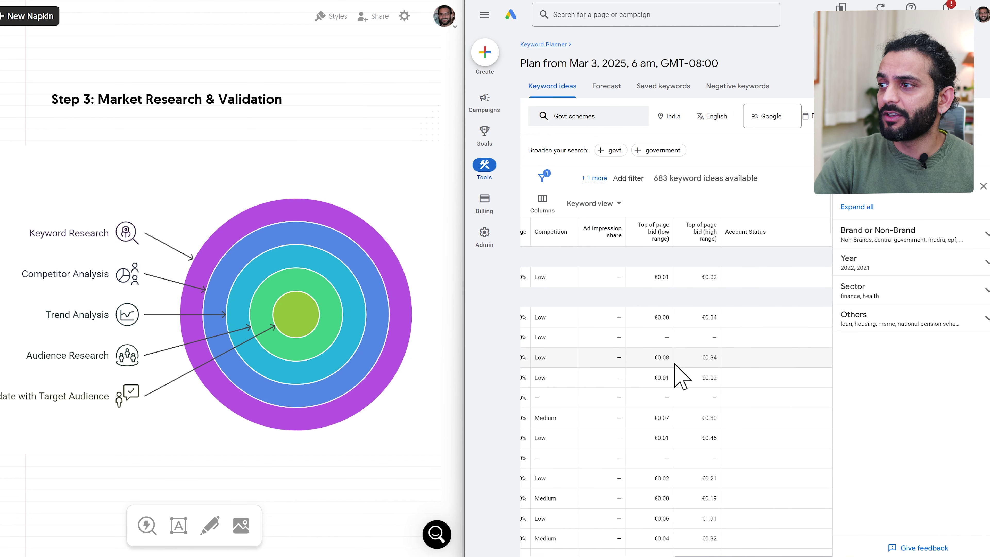
scroll(691, 364, "left", 5)
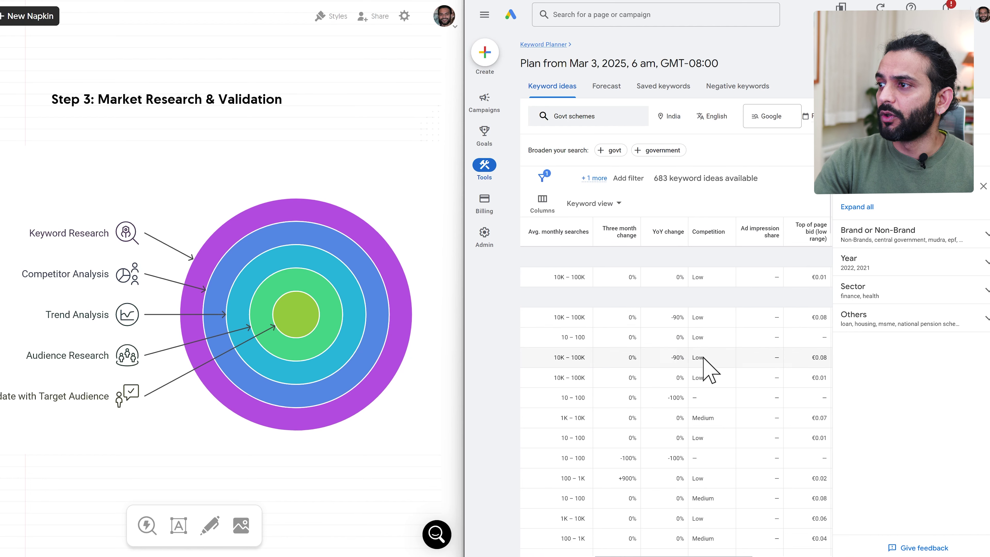
scroll(724, 375, "left", 1)
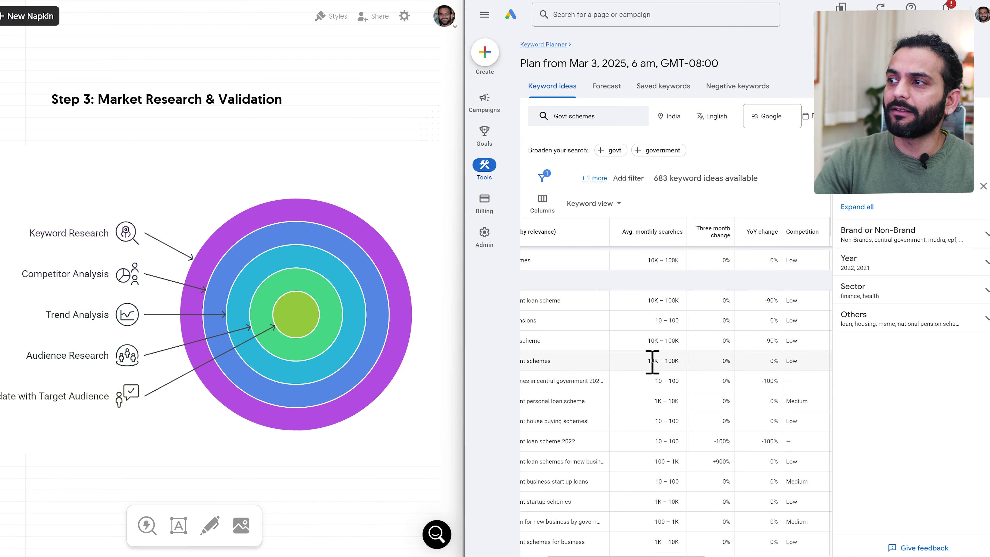
scroll(650, 361, "left", 3)
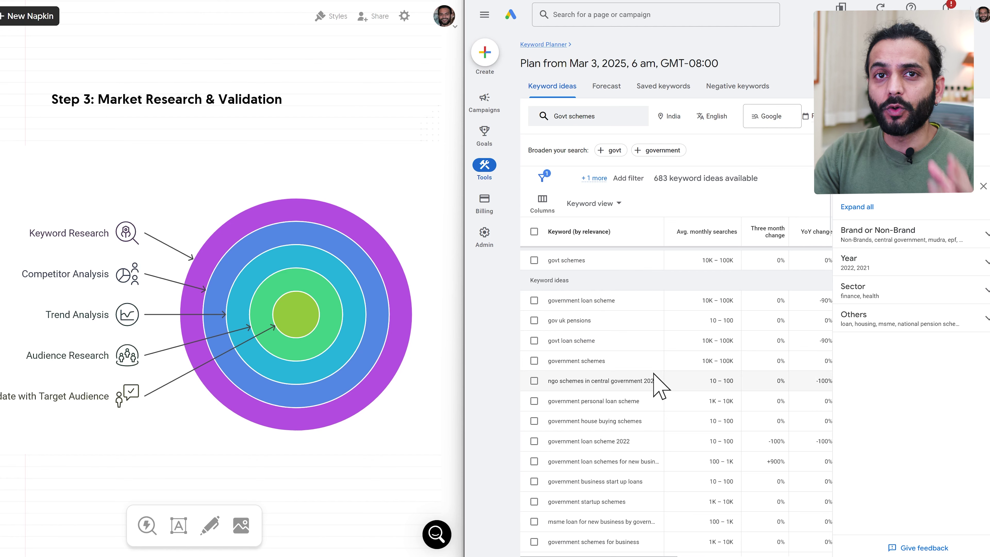
scroll(653, 373, "right", 4)
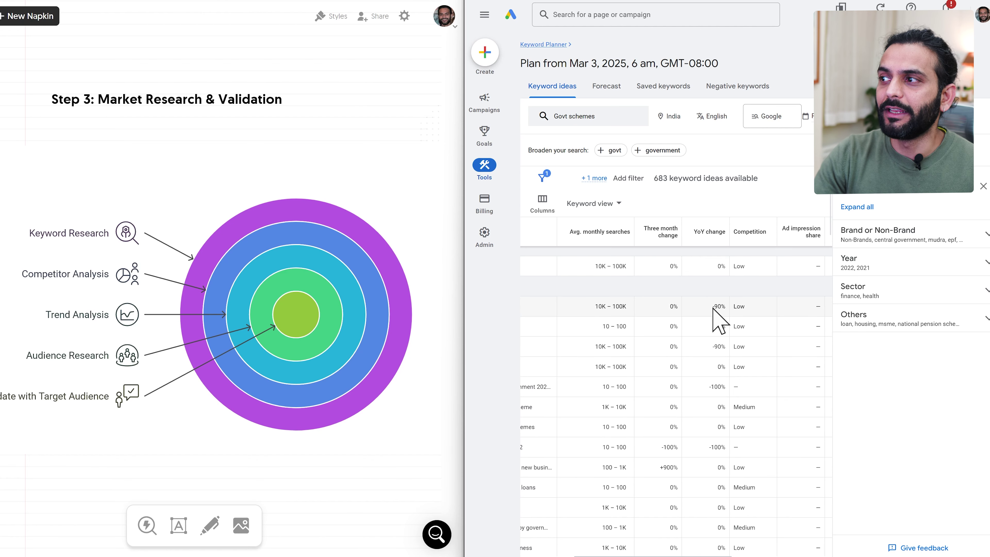
scroll(713, 390, "left", 4)
scroll(707, 413, "down", 3)
scroll(707, 413, "down", 10)
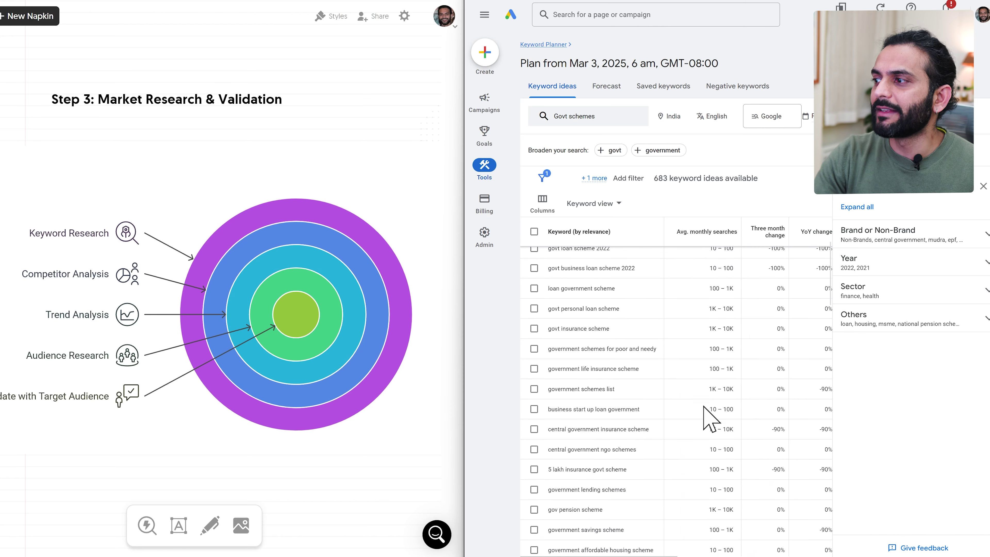
scroll(706, 414, "down", 5)
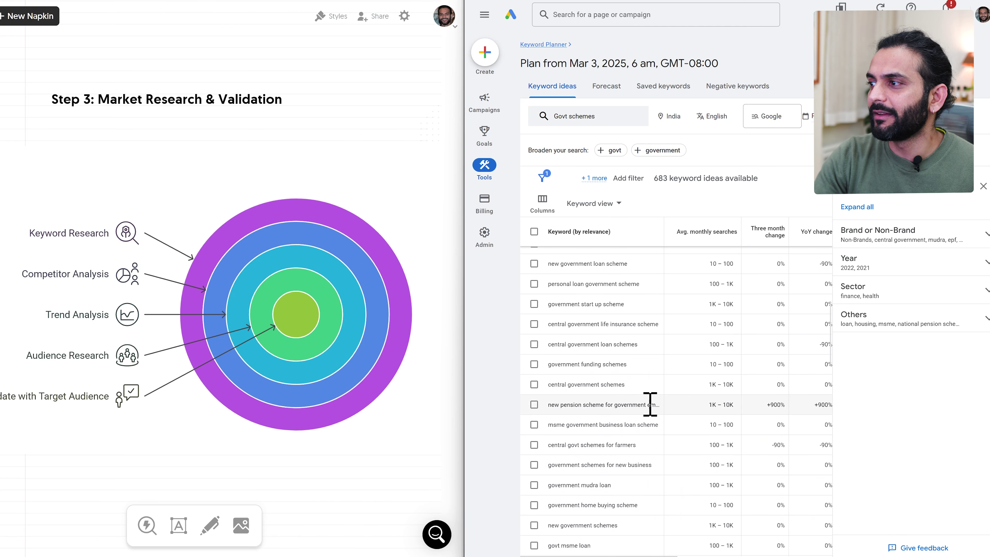
scroll(669, 407, "right", 3)
scroll(669, 407, "left", 3)
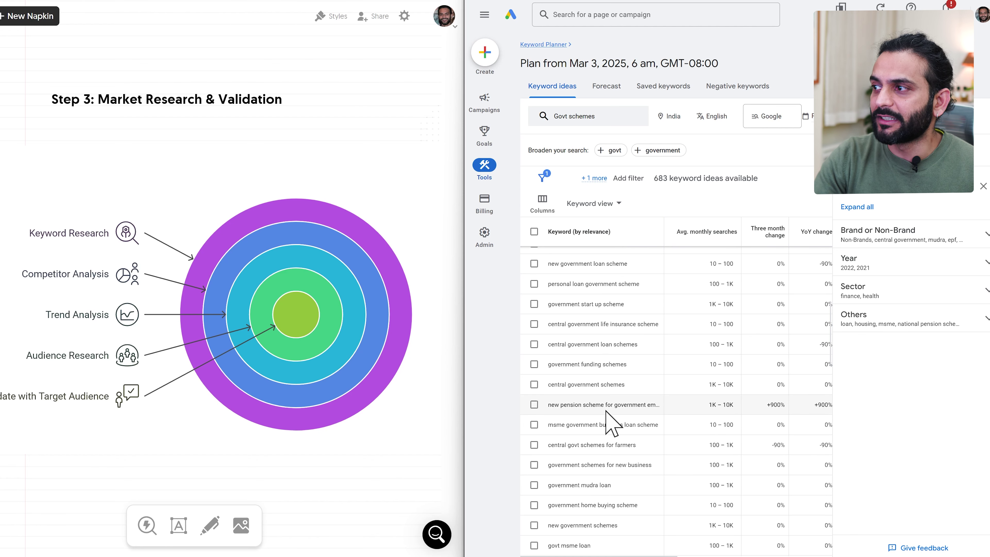
scroll(608, 413, "down", 2)
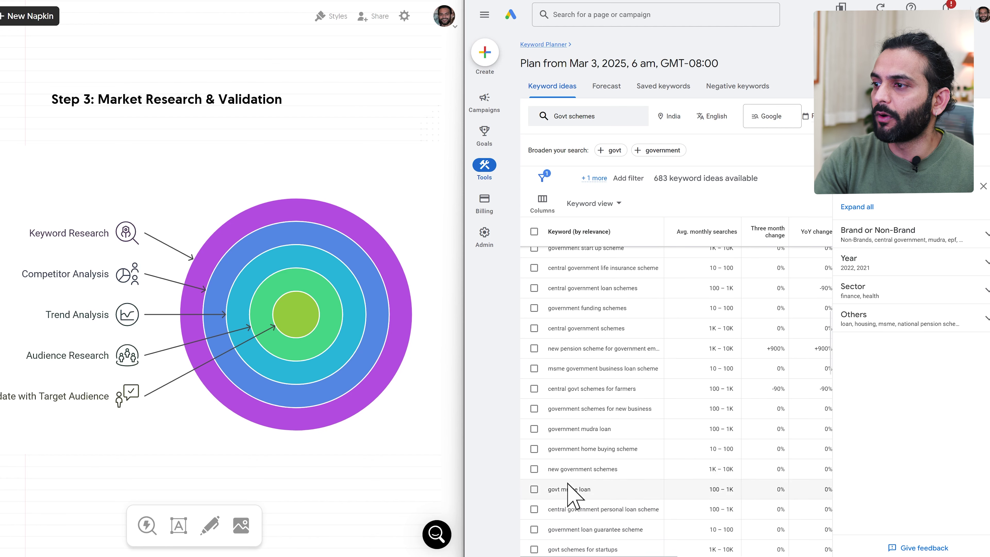
scroll(639, 489, "down", 1)
scroll(648, 462, "down", 2)
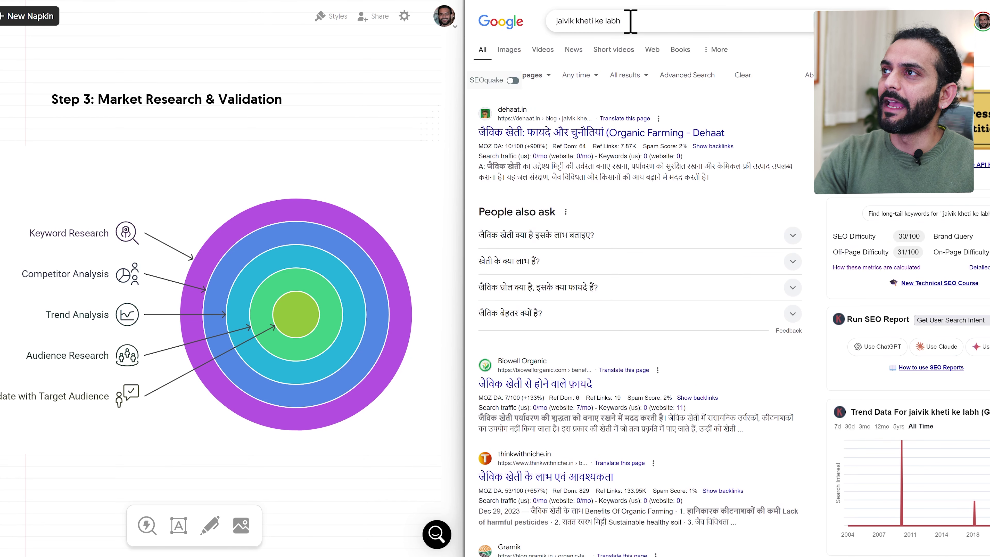
Step: Switch to Google Search and replace the "jaivik kheti ke labh" query with the suggested query "govt schemes for women"
left_click_drag(628, 21, 526, 33)
type("Govt schemes")
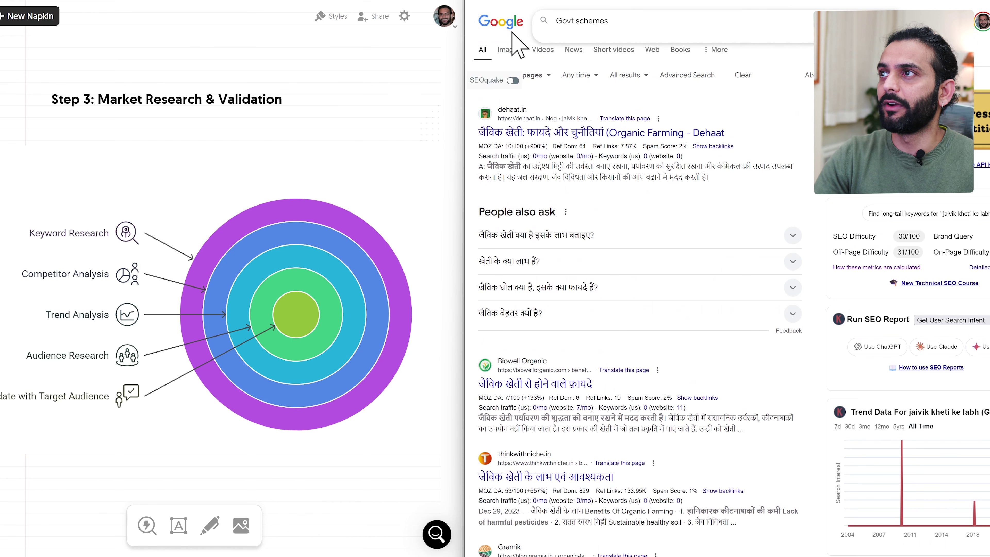
type(" for")
key("Down")
key("Down")
key("Return")
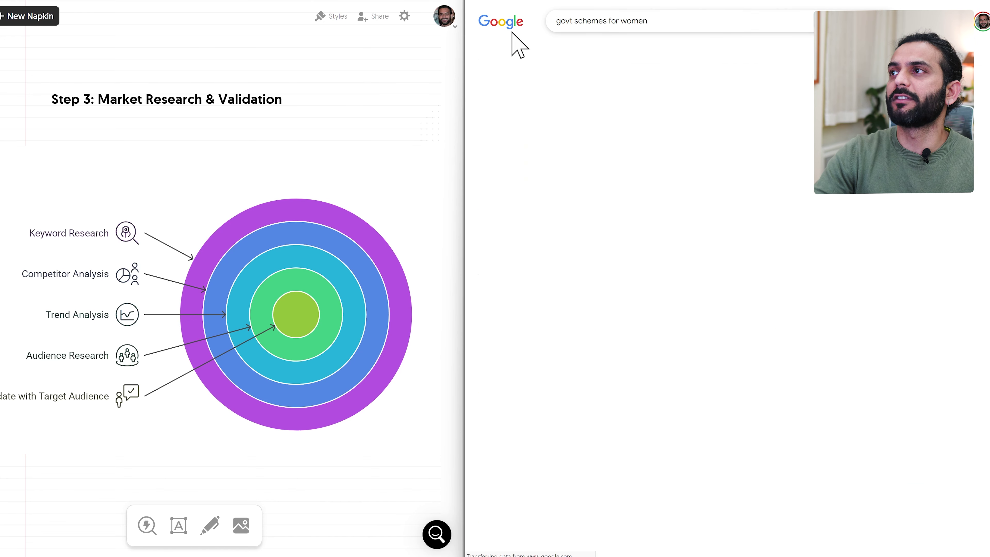
Step: Examine the "govt schemes for women" results to the end of the page, checking SEO difficulty, competitor metrics and long-tail keywords
scroll(883, 351, "down", 3)
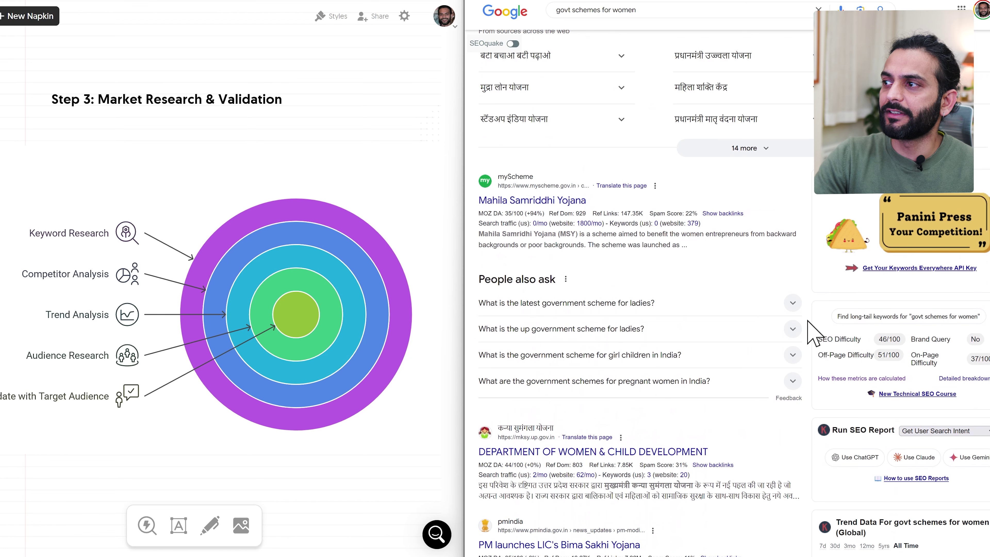
scroll(806, 314, "down", 4)
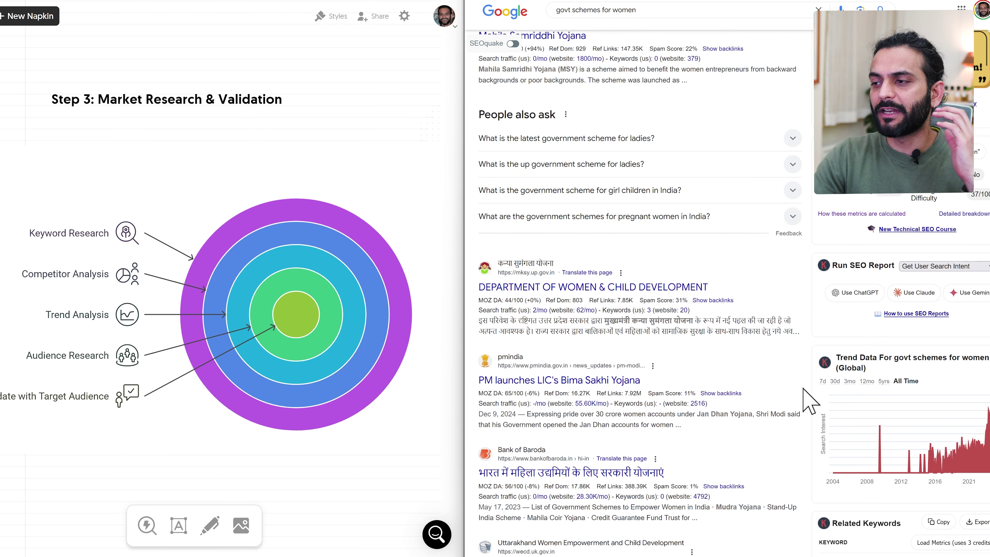
scroll(807, 401, "down", 6)
scroll(803, 391, "down", 5)
mouse_move(510, 336)
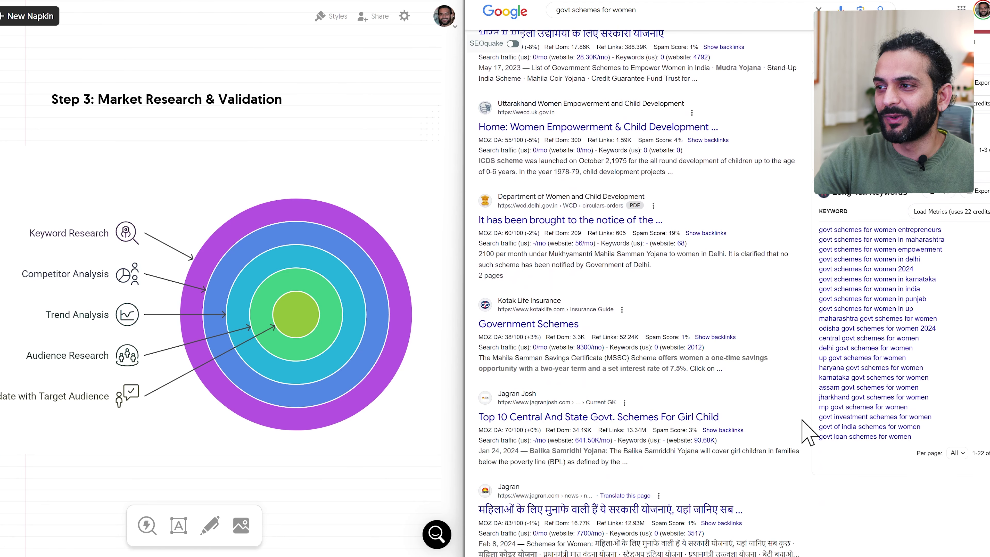
scroll(807, 433, "down", 6)
scroll(807, 433, "down", 2)
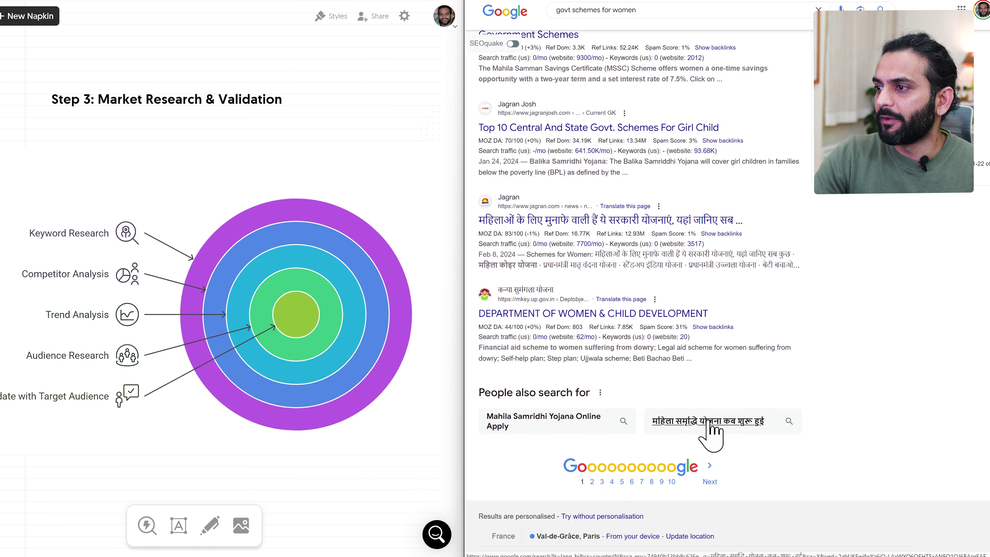
Step: Open the related search "Mahila Samridhi Yojana Online Apply" and check the domain authority and traffic of its ranking pages
left_click(532, 425)
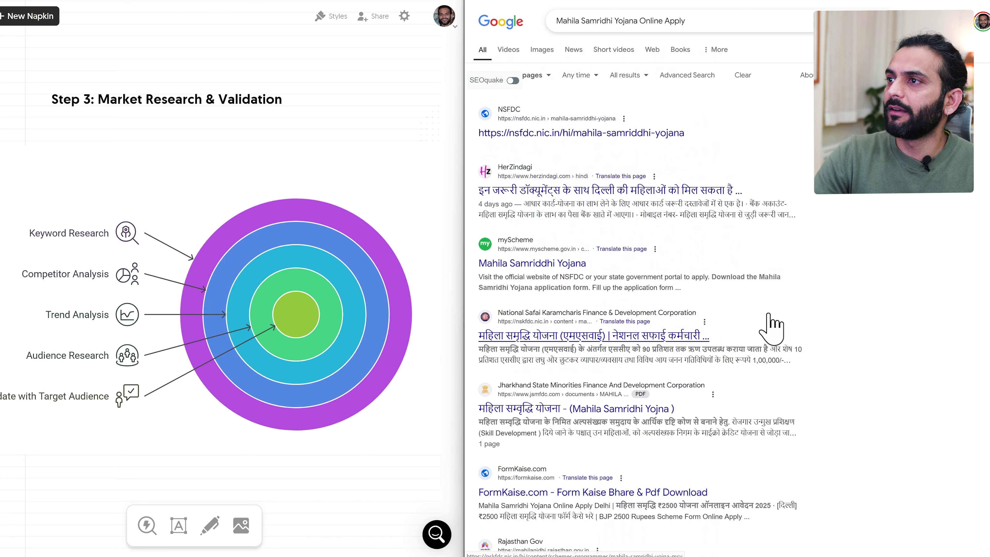
scroll(770, 322, "down", 1)
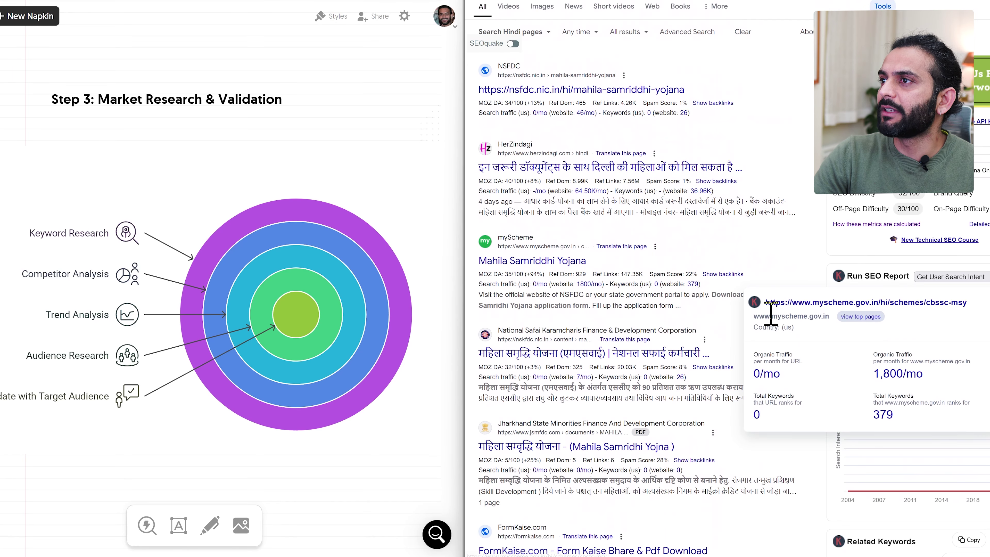
mouse_move(519, 183)
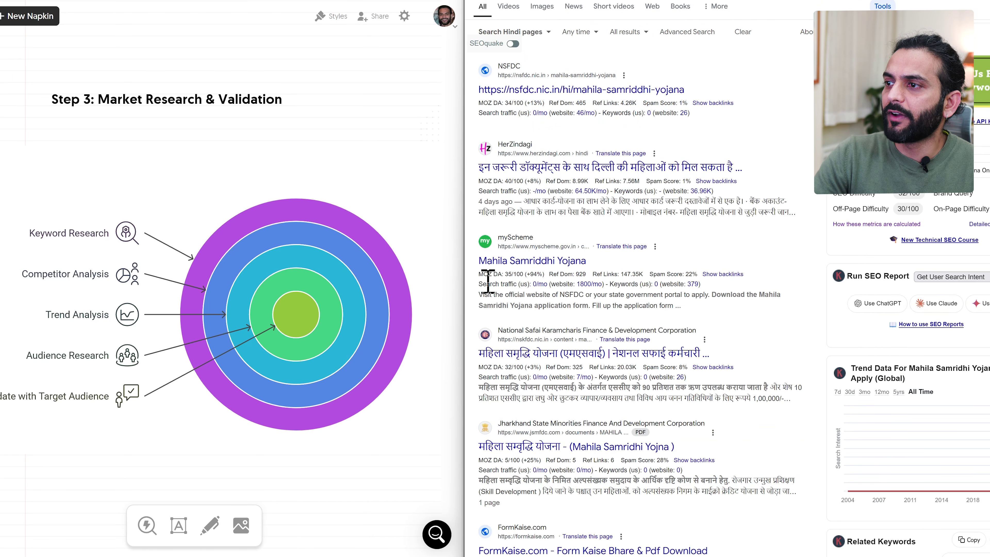
scroll(504, 281, "down", 3)
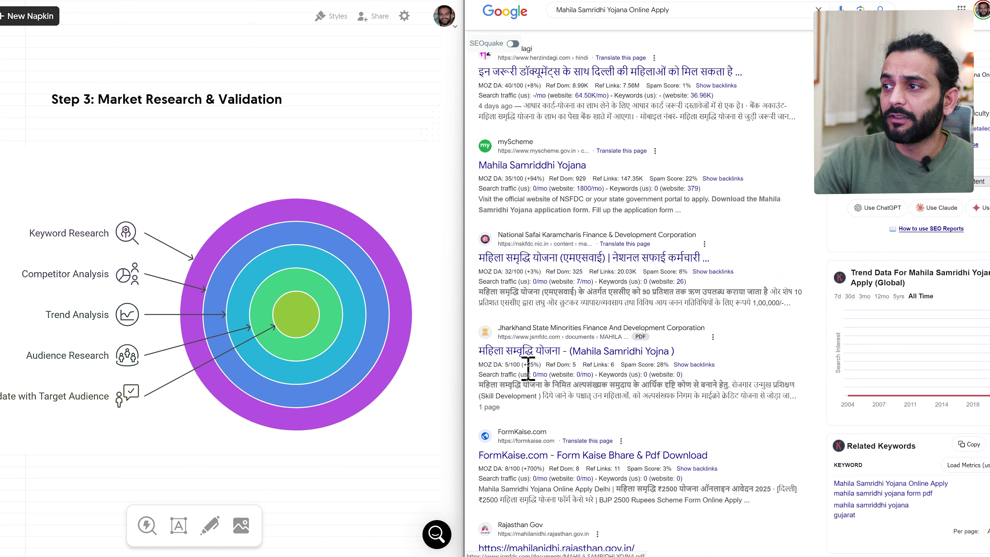
scroll(795, 349, "up", 3)
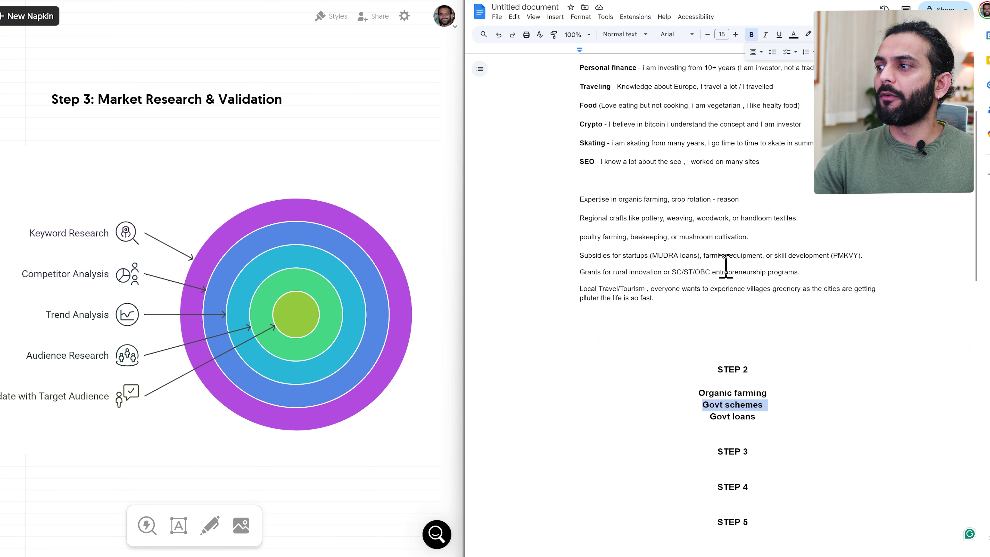
Step: In the Google Docs notes, copy "Organic farming" and "Govt schemes" from STEP 2 to below the STEP 3 heading
scroll(725, 265, "down", 2)
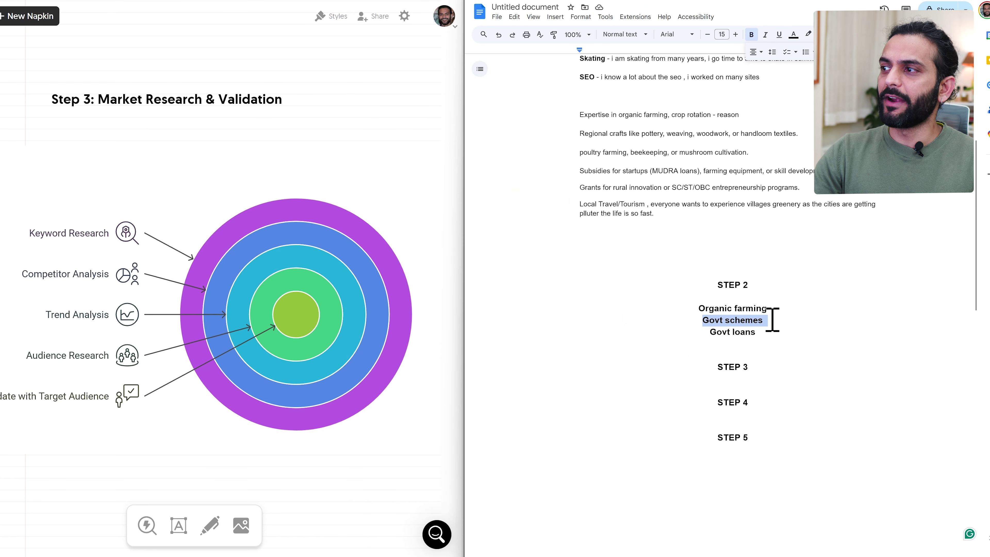
left_click(766, 329)
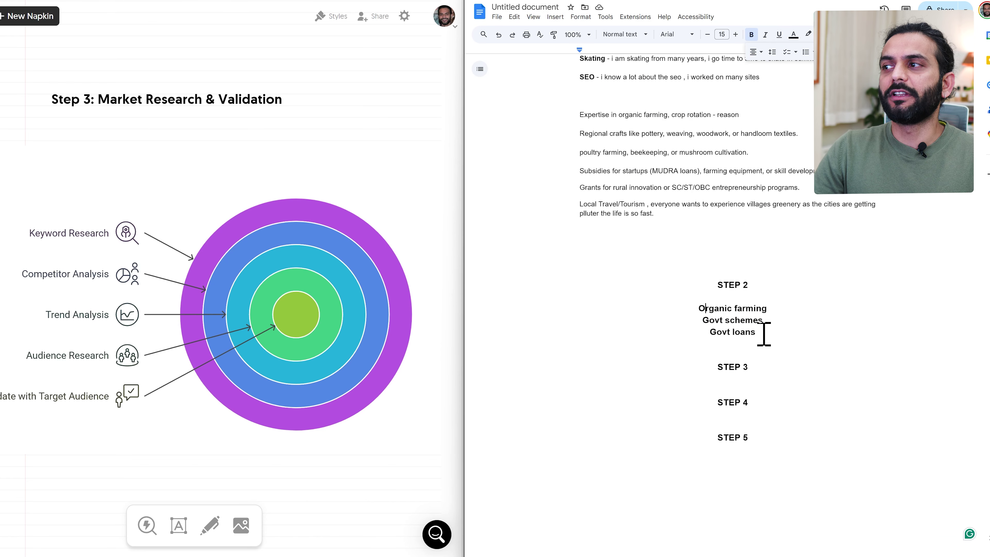
key("shift+Down")
key("shift+Down")
key("ctrl+c")
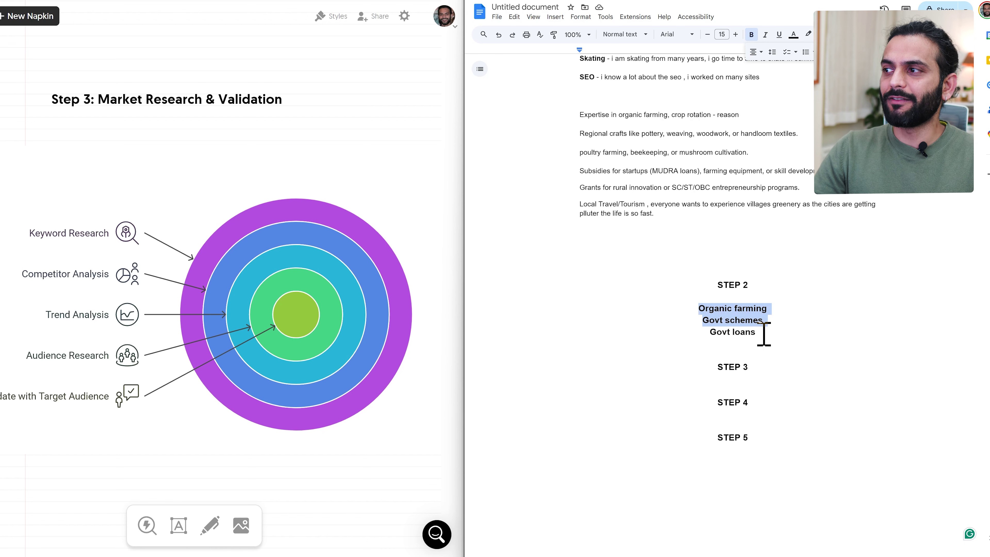
key("Down")
key("Down")
key("Down")
key("Down")
key("Down")
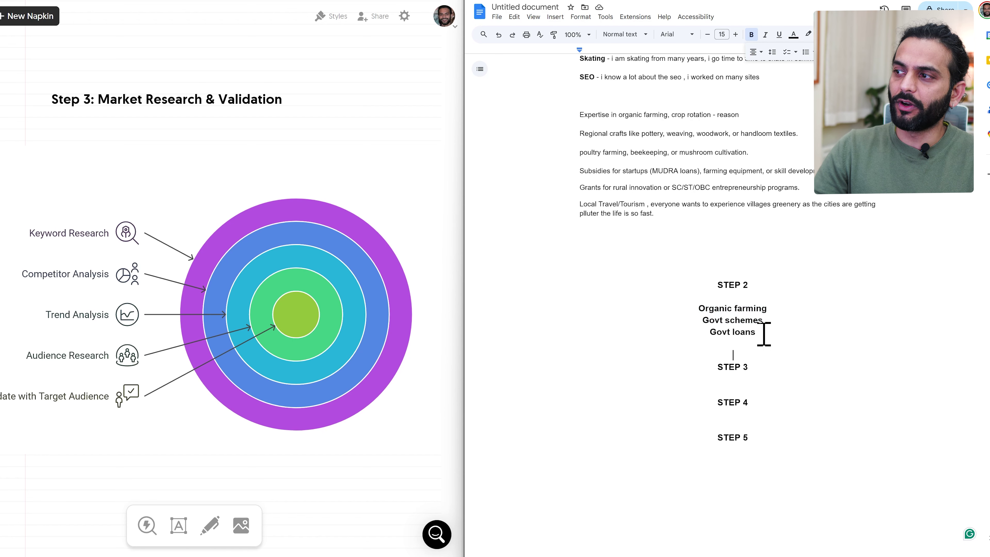
key("ctrl+v")
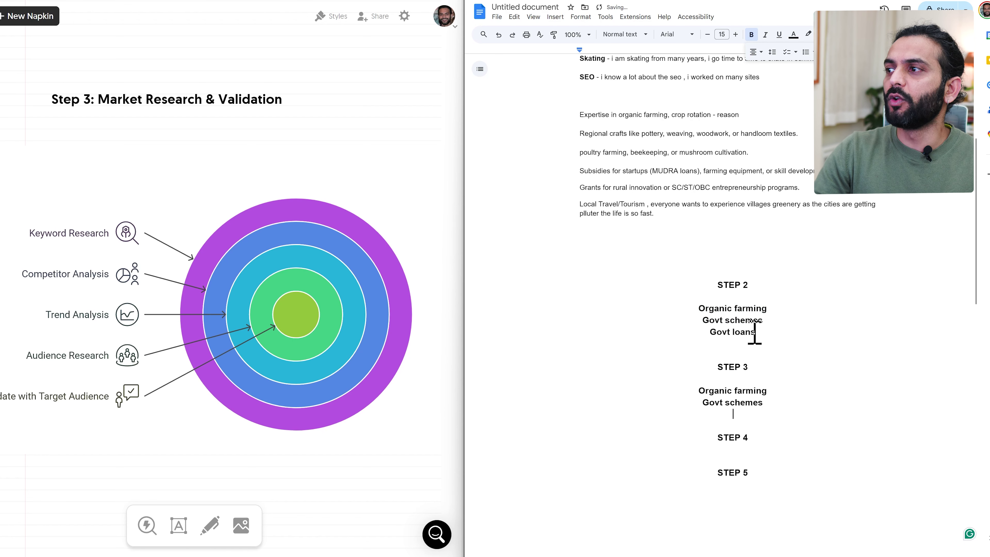
left_click_drag(756, 332, 714, 333)
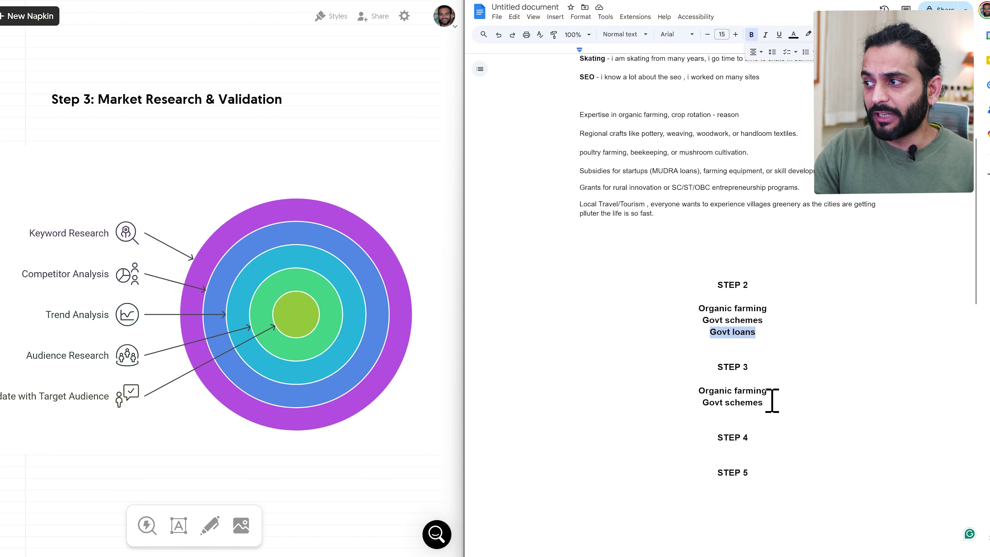
left_click_drag(771, 401, 691, 384)
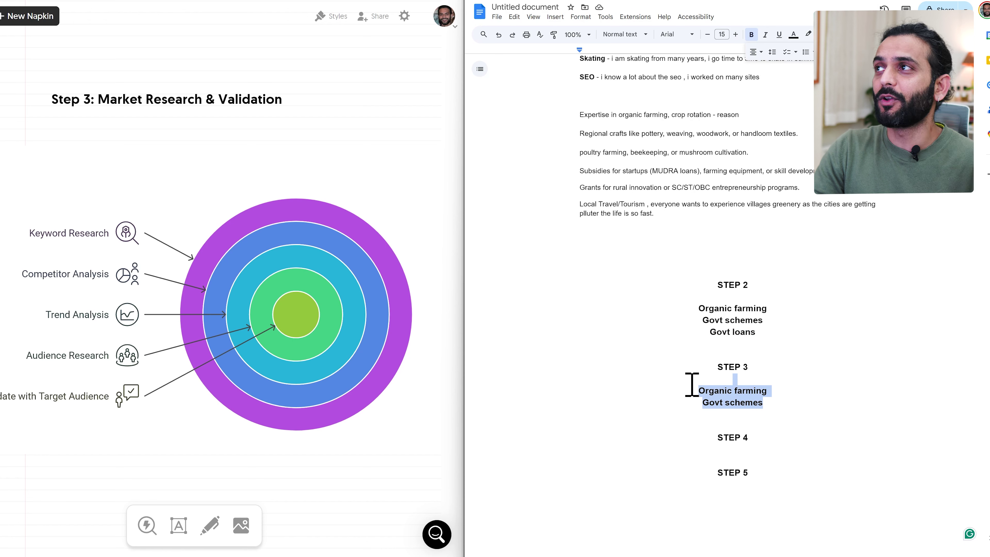
Step: Bring up the Step 4 monetization diagram, and add "Mobile phones" under STEP 3 in the notes, one blank line below "Govt schemes"
scroll(390, 417, "down", 5)
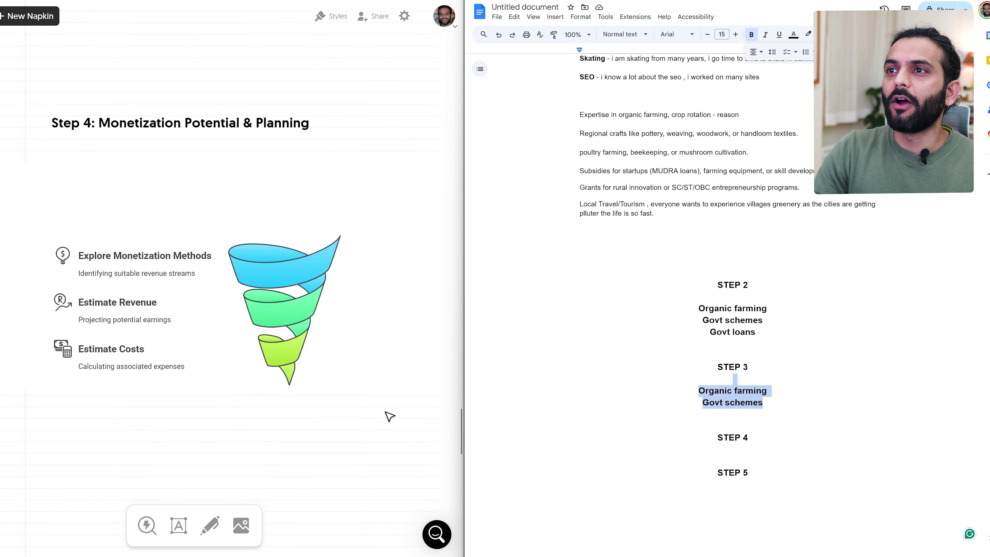
left_click(643, 441)
scroll(643, 441, "down", 3)
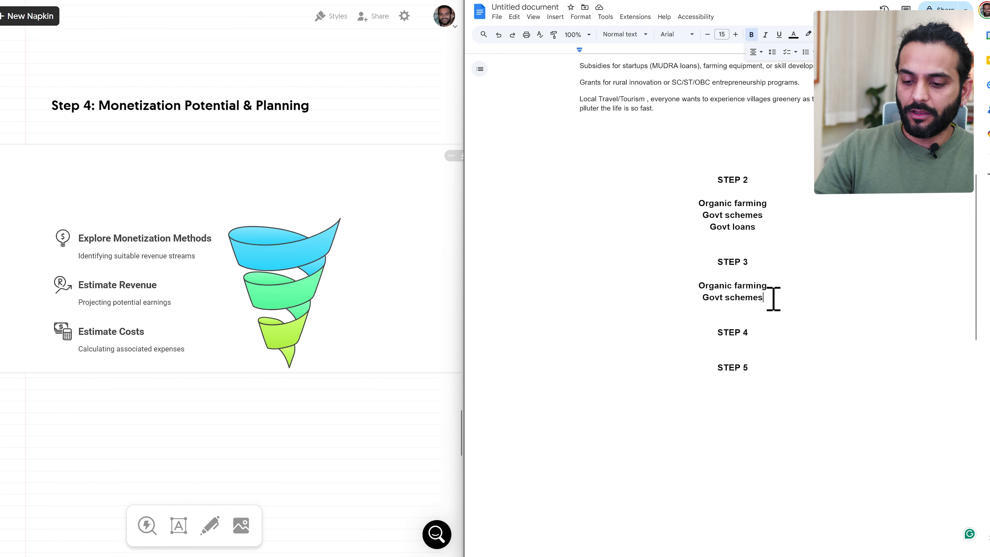
key("Return")
type("Mo")
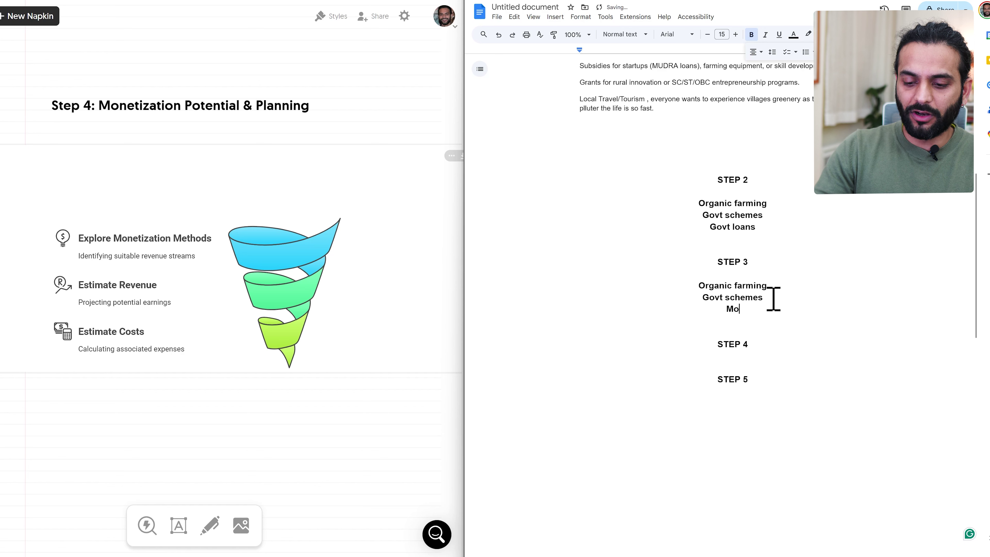
type("bile phones")
key("ctrl+shift+Left")
key("ctrl+shift+Left")
key("Left")
key("Return")
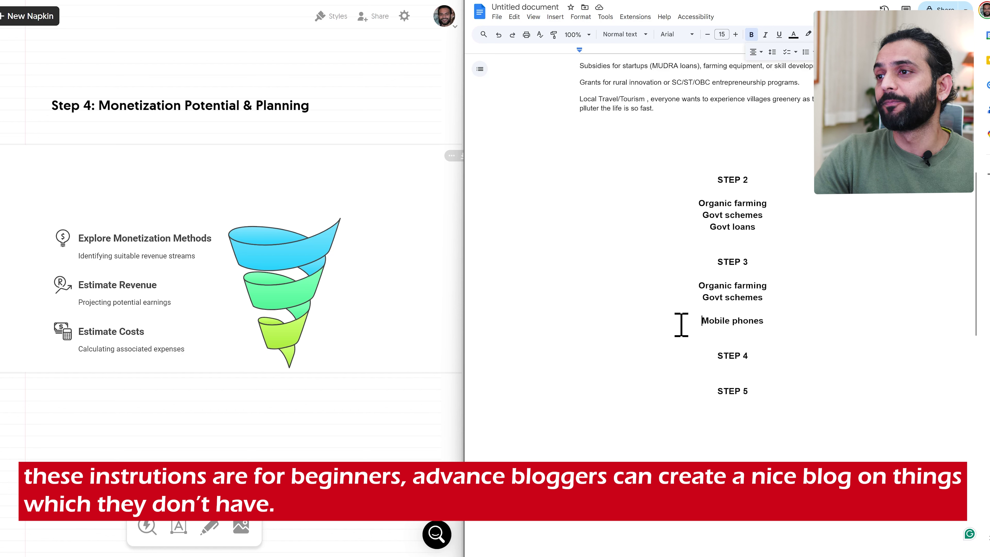
left_click(776, 320)
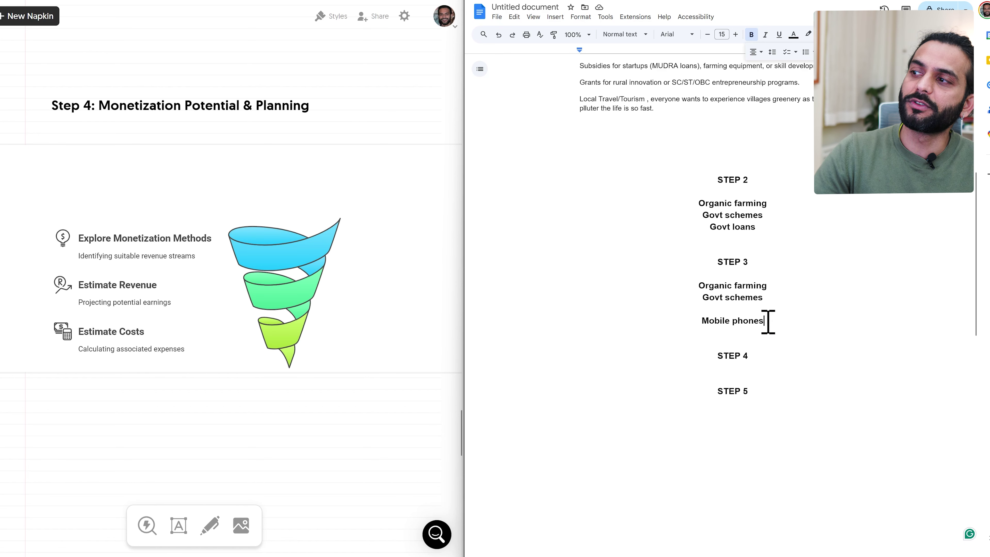
left_click_drag(769, 323, 698, 327)
left_click(681, 328)
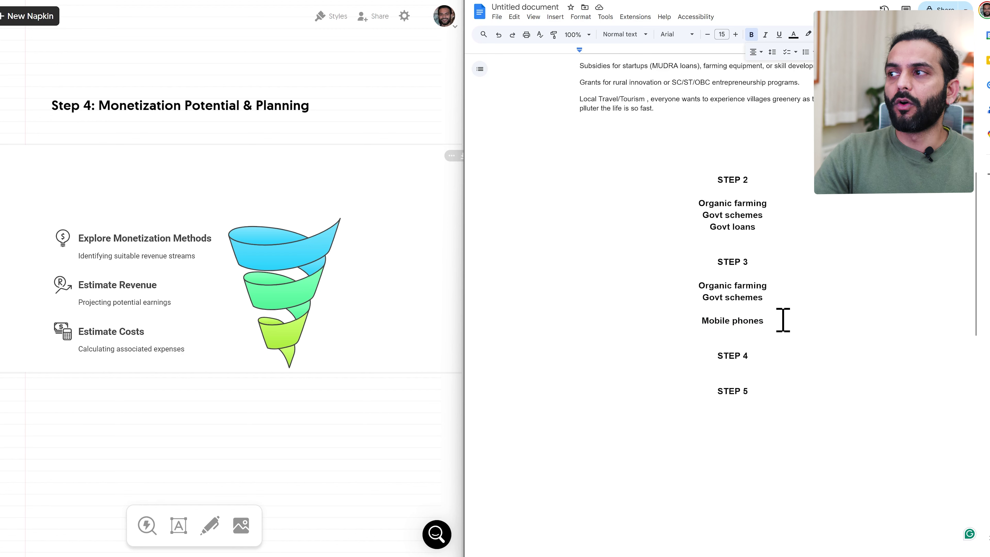
Step: Add "Shayari / lyrics" under STEP 3 in the notes, one blank line below "Mobile phones"
left_click(791, 319)
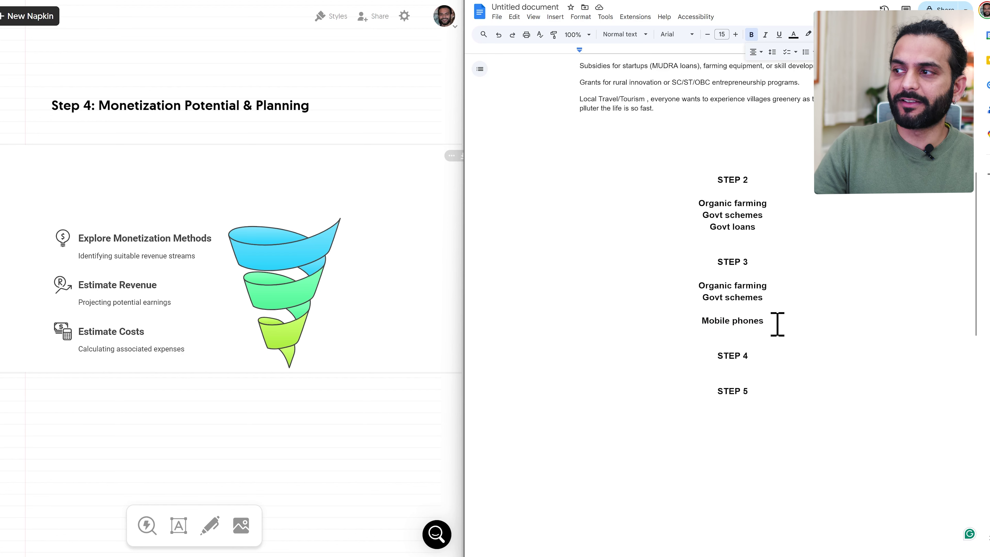
key("Return")
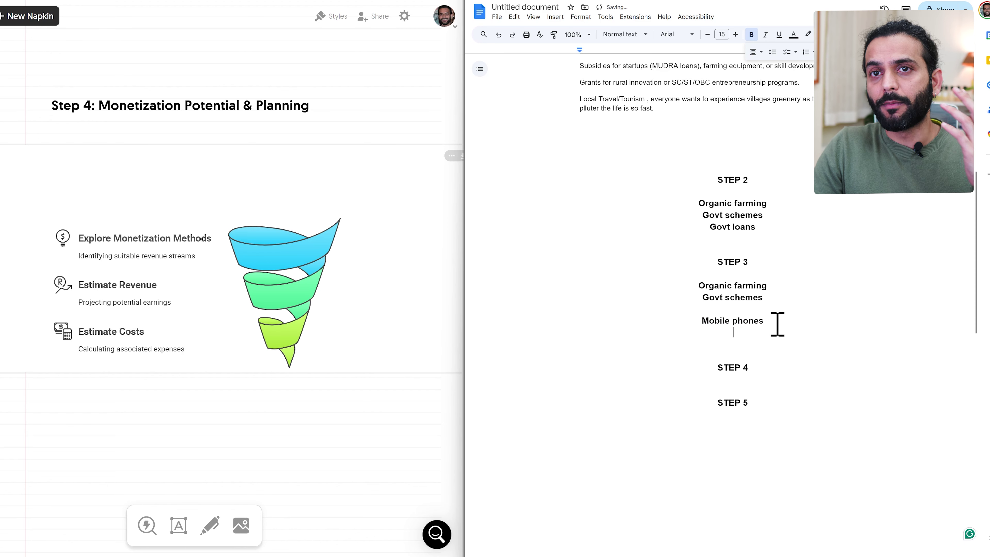
key("Return")
type("shayar")
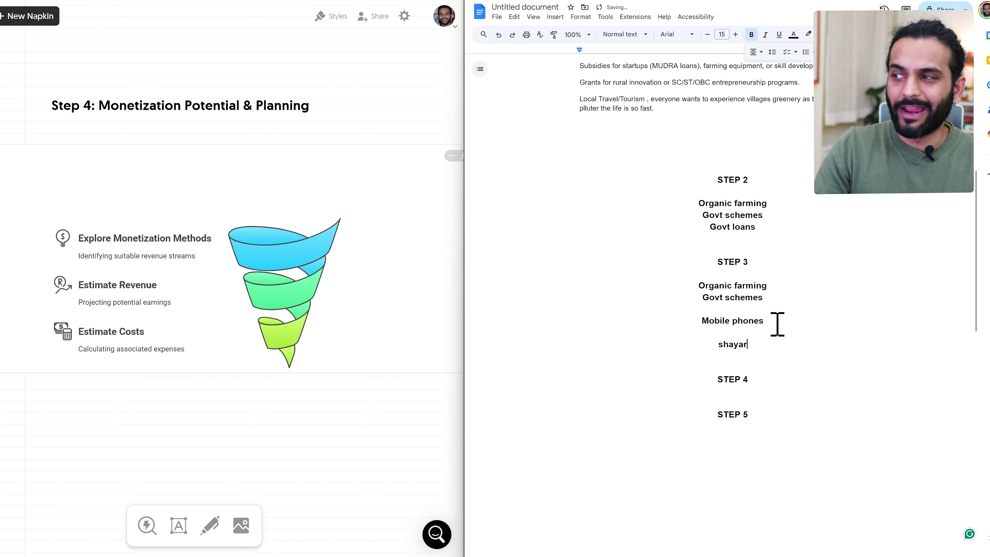
type("i / I")
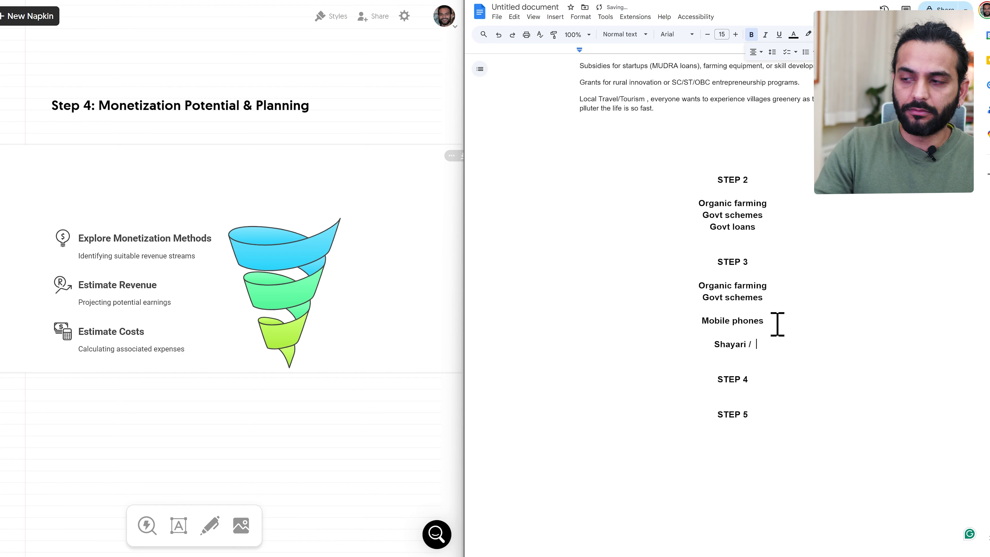
type("yrics")
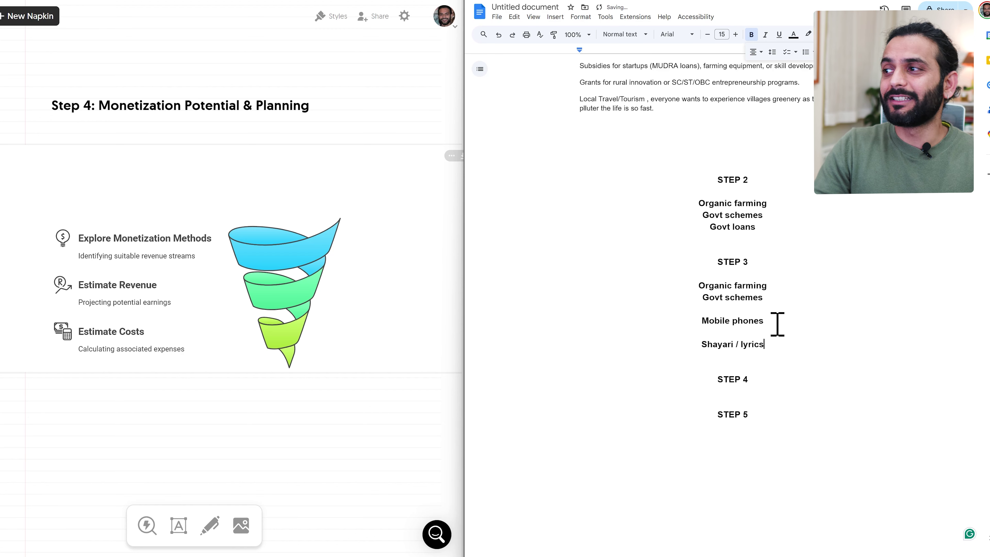
left_click(738, 344)
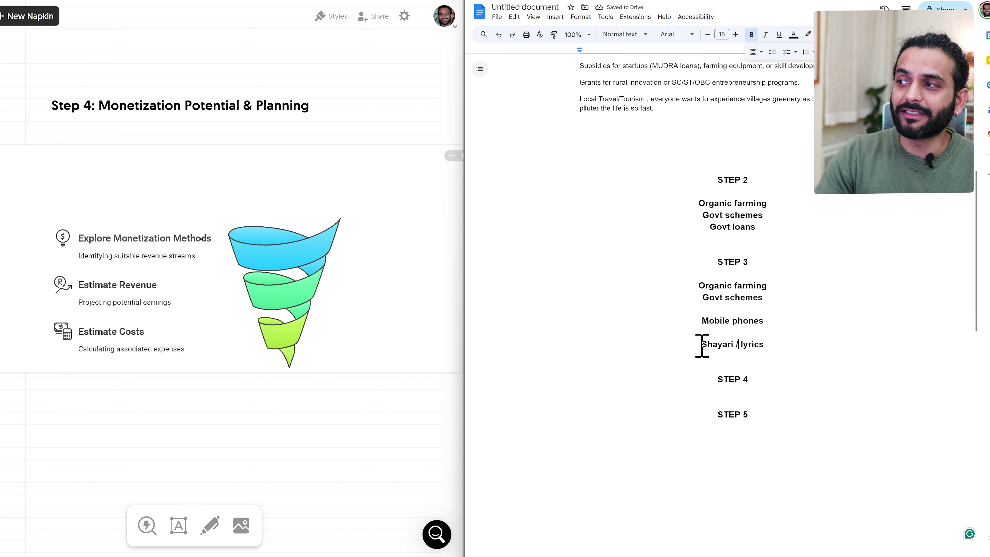
left_click_drag(701, 345, 765, 348)
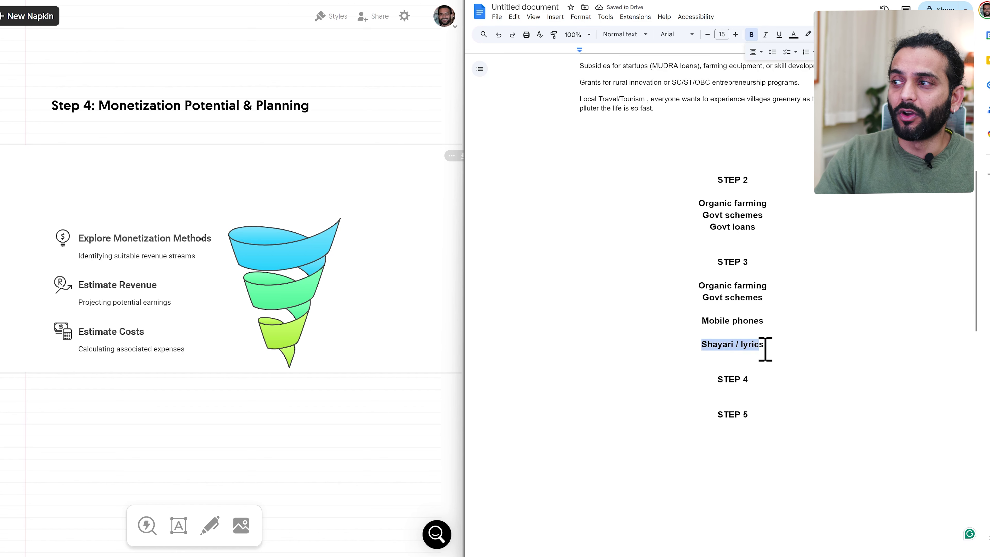
left_click(693, 351)
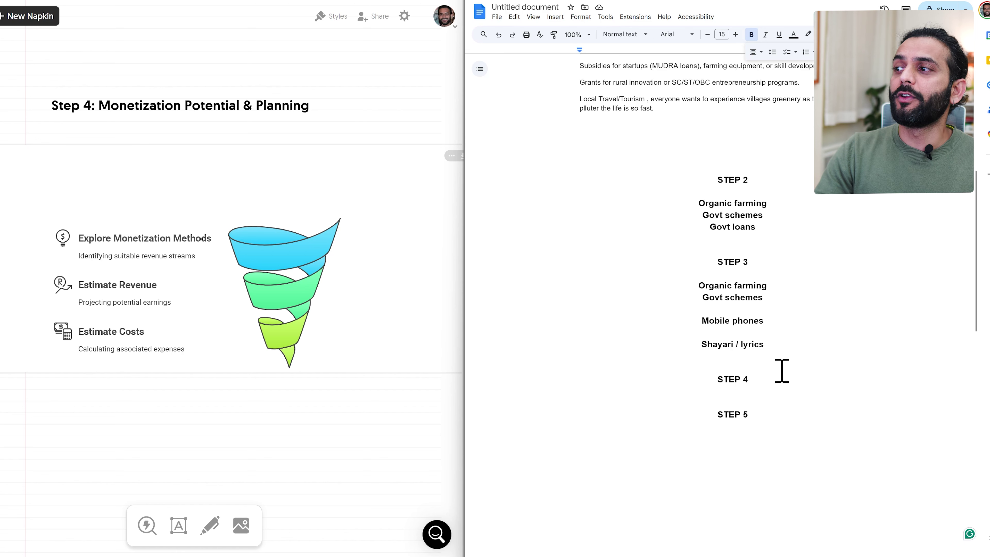
Step: Copy "Organic farming" and "Govt schemes" from STEP 3 to directly below the STEP 4 heading in the notes
left_click_drag(694, 286, 769, 297)
key("ctrl+c")
left_click(761, 379)
key("Return")
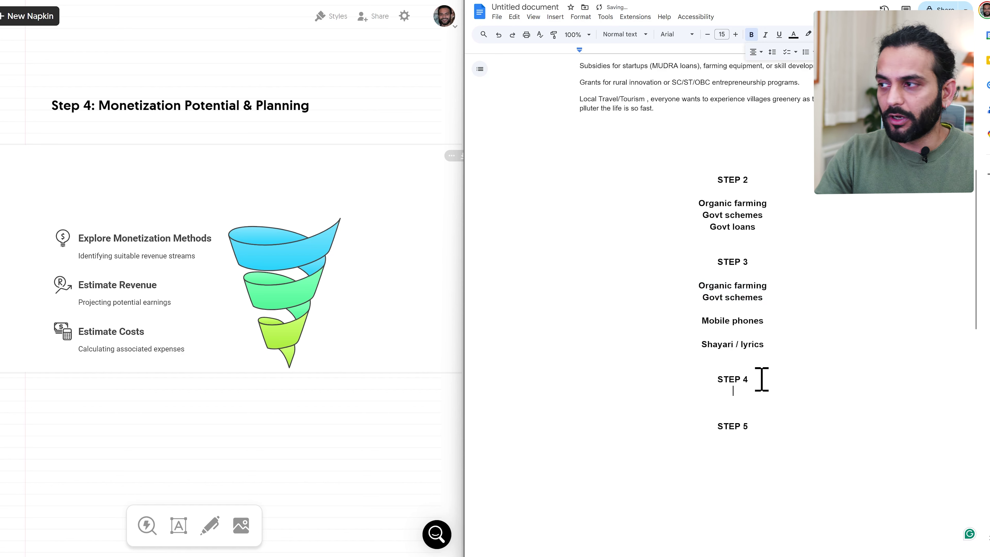
key("ctrl+v")
scroll(650, 354, "down", 1)
scroll(650, 354, "down", 2)
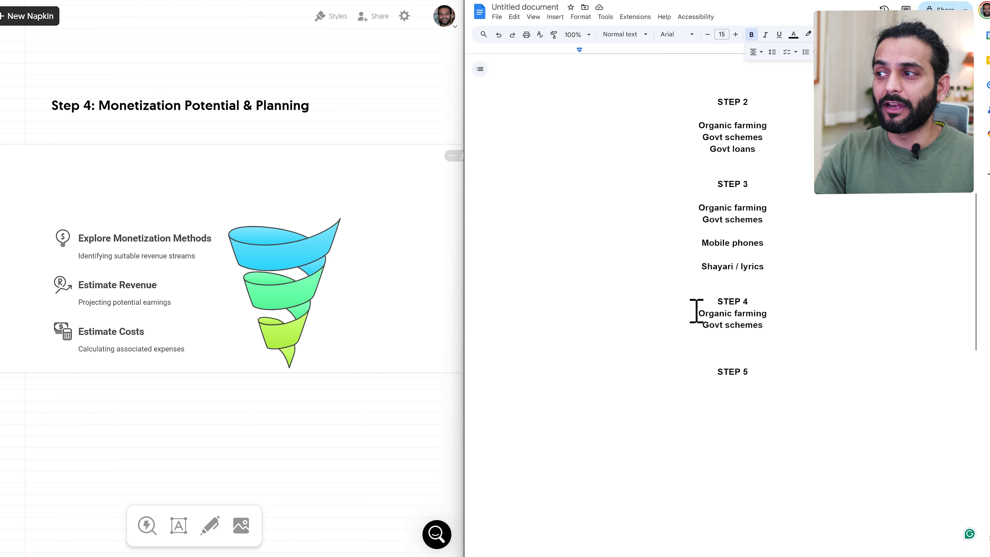
left_click_drag(698, 327, 768, 330)
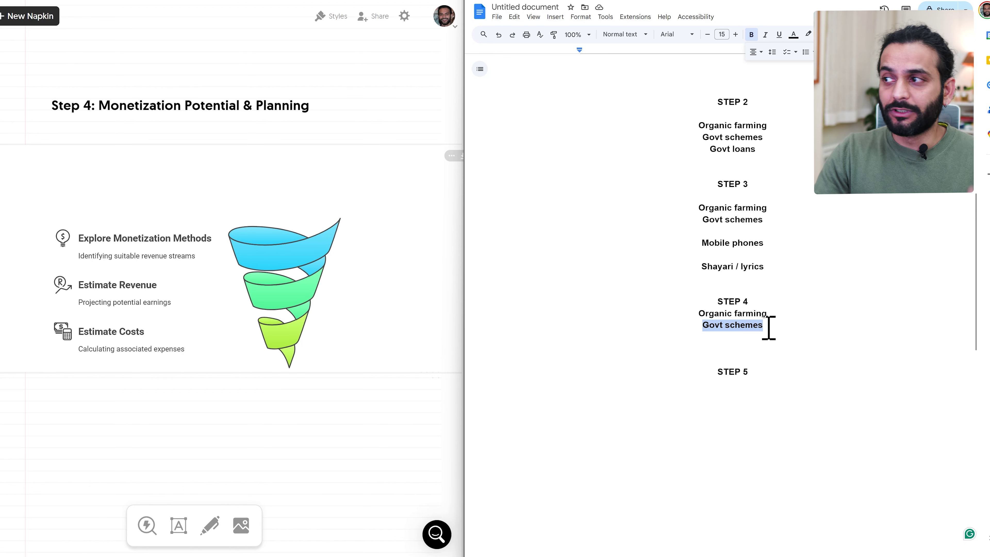
left_click_drag(766, 327, 696, 316)
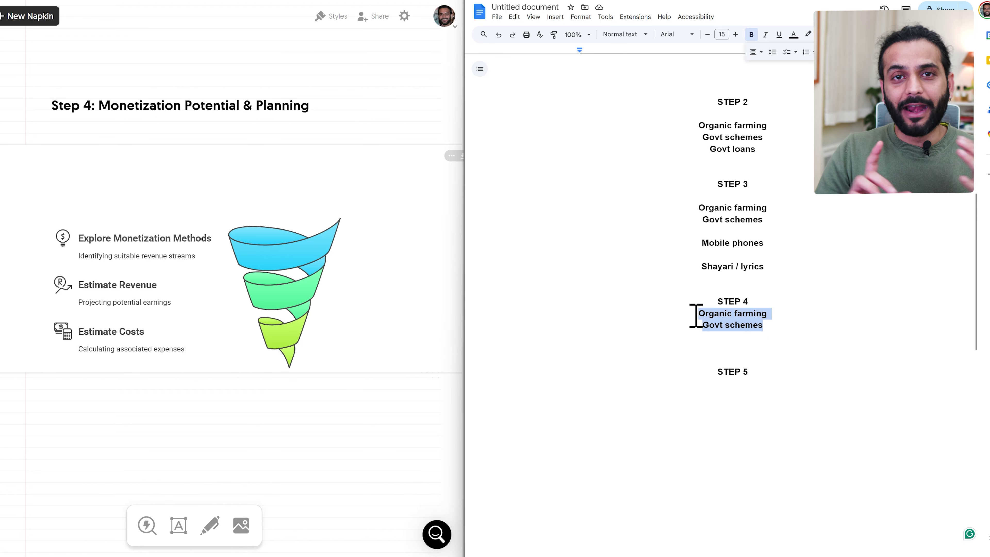
Step: Bring up the Step 5 diagram and copy "Commitment & Focused Execution" from its title to below the STEP 5 heading in the notes
scroll(337, 402, "up", 1)
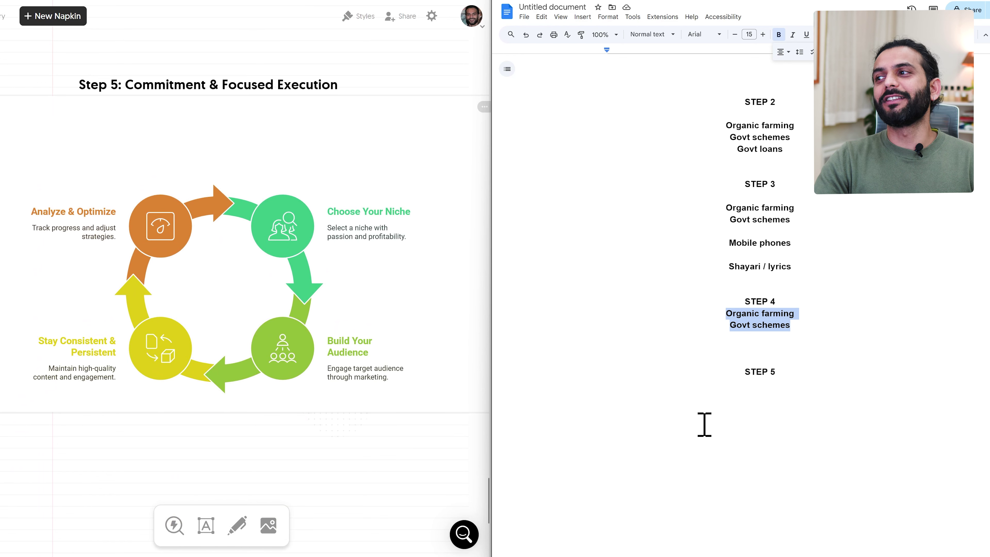
left_click(723, 420)
scroll(724, 420, "down", 1)
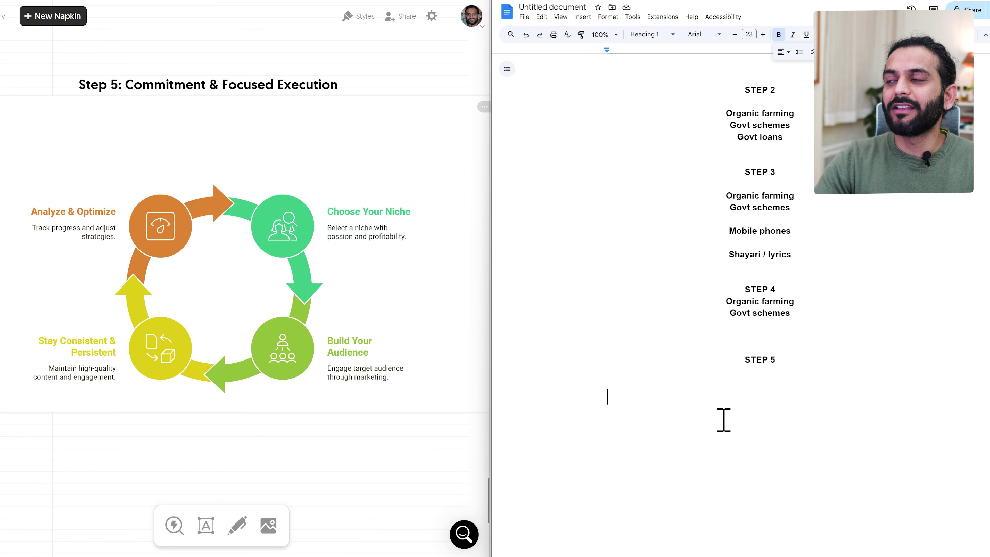
left_click_drag(791, 313, 722, 303)
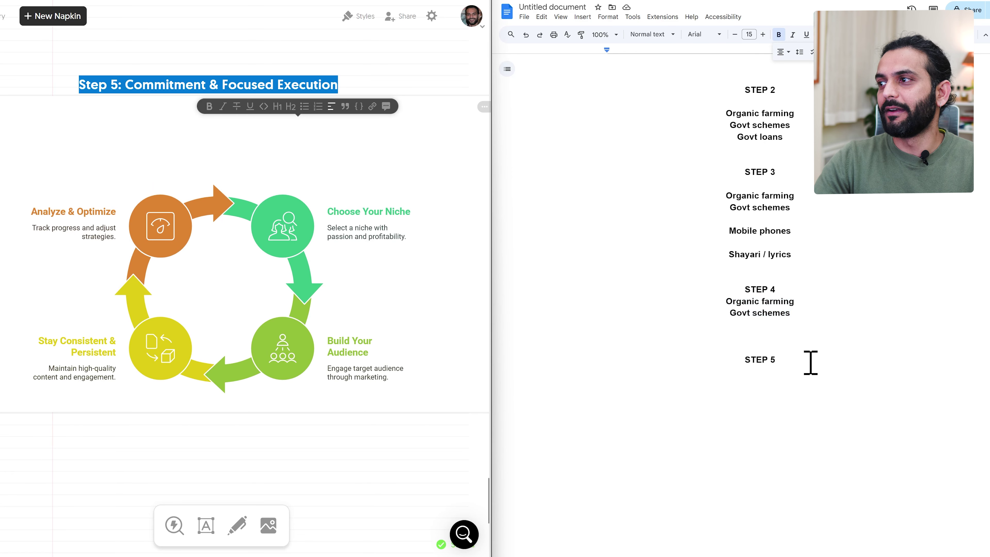
left_click(810, 363)
key("Return")
type("Commitment & Focused Execution")
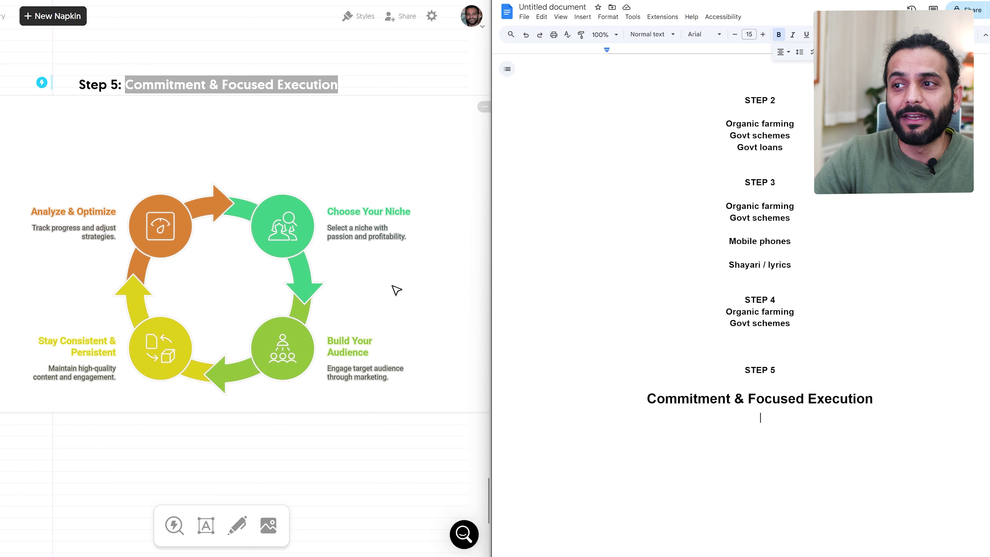
left_click(335, 440)
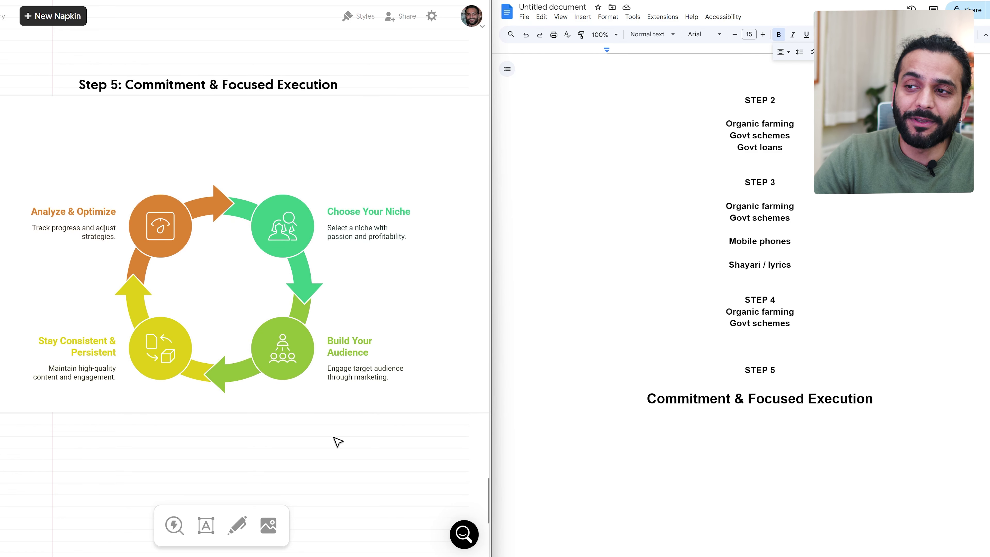